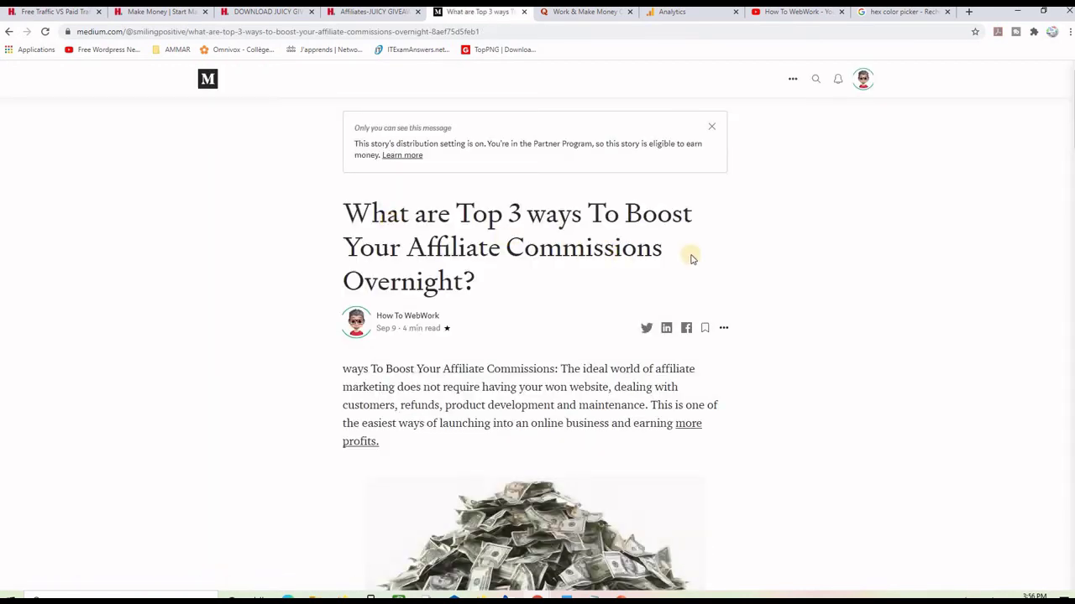
Step: Skim the story about boosting affiliate commissions and open the account's list of publications
{"action": "scroll", "coordinate": [690, 256], "scroll_direction": "down", "scroll_amount": 9}
{"action": "scroll", "coordinate": [693, 264], "scroll_direction": "down", "scroll_amount": 8}
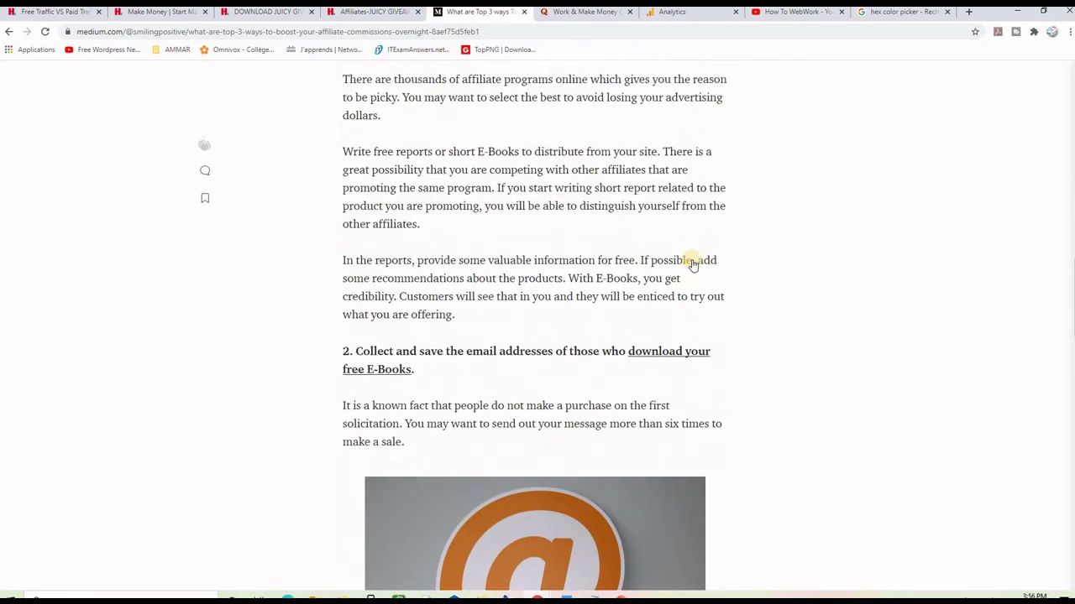
{"action": "scroll", "coordinate": [693, 263], "scroll_direction": "up", "scroll_amount": 7}
{"action": "scroll", "coordinate": [693, 264], "scroll_direction": "up", "scroll_amount": 10}
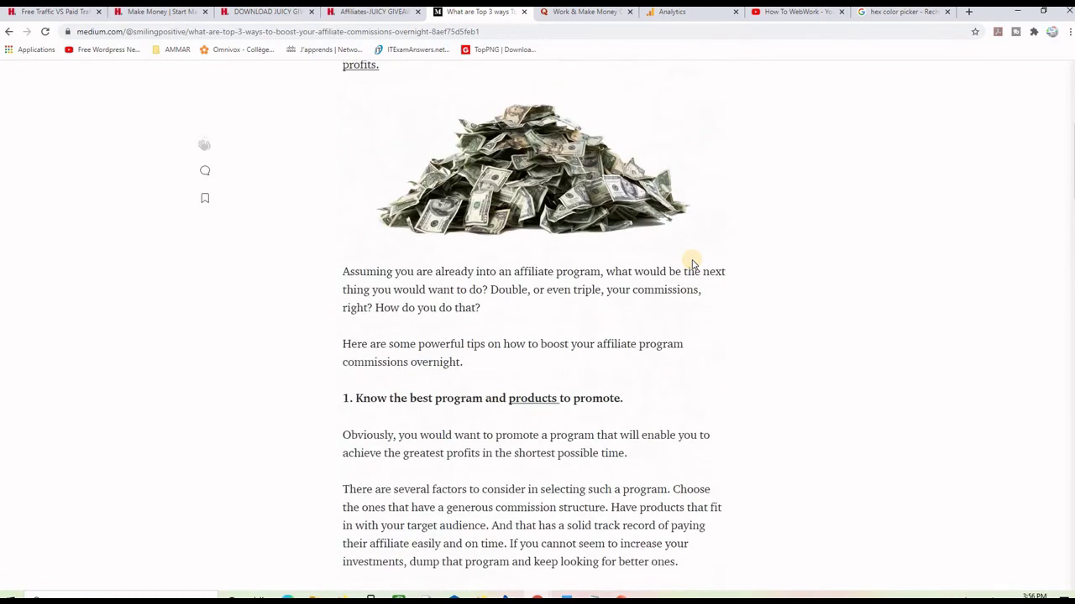
{"action": "left_click", "coordinate": [863, 84]}
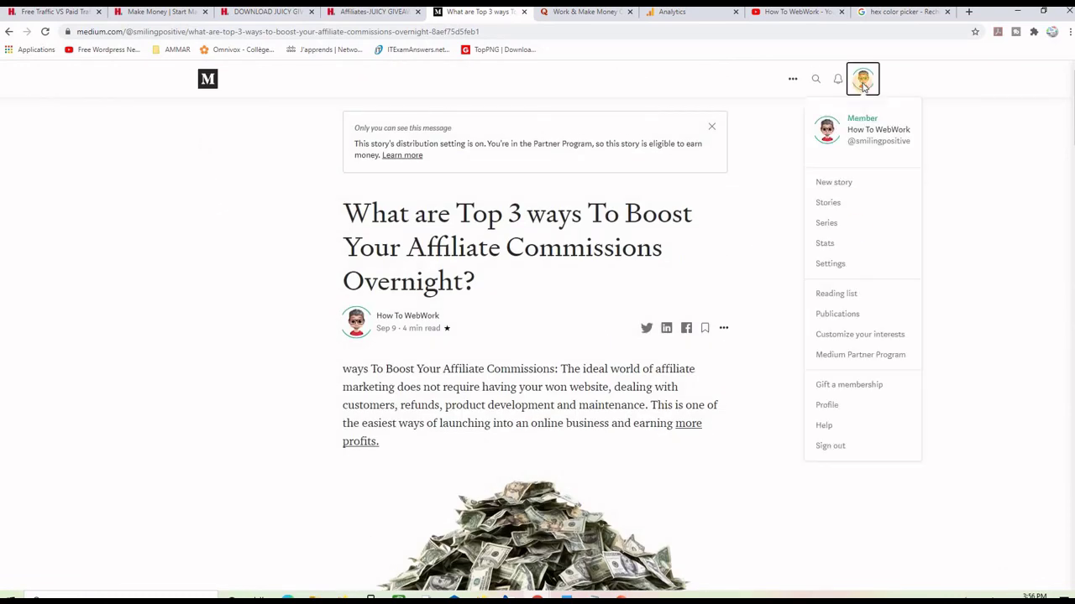
{"action": "left_click", "coordinate": [836, 316]}
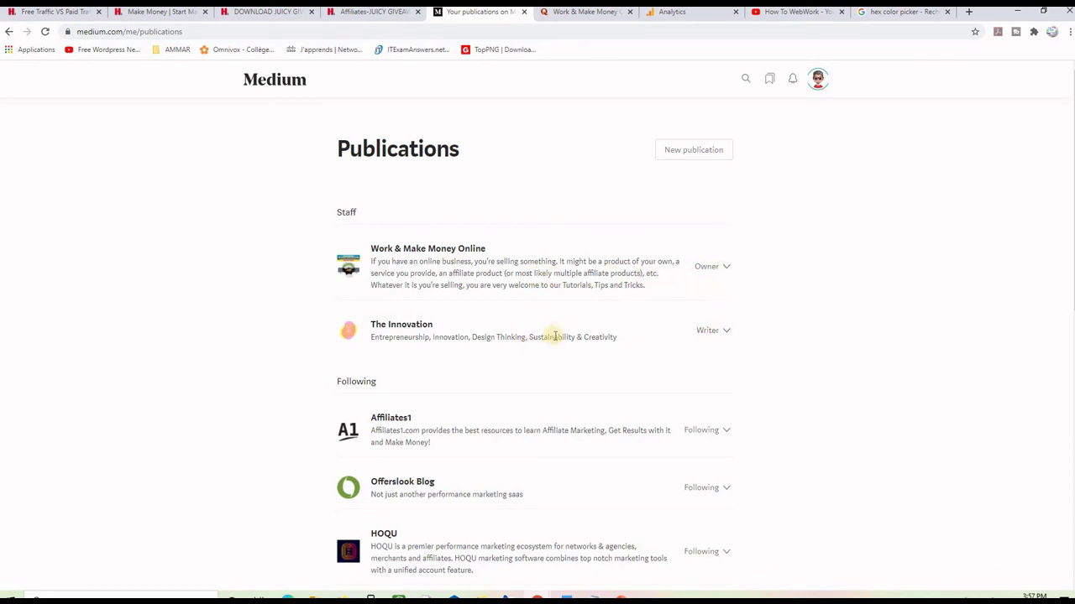
Step: Look through the staff and followed publications on the Publications page
{"action": "scroll", "coordinate": [620, 344], "scroll_direction": "down", "scroll_amount": 3}
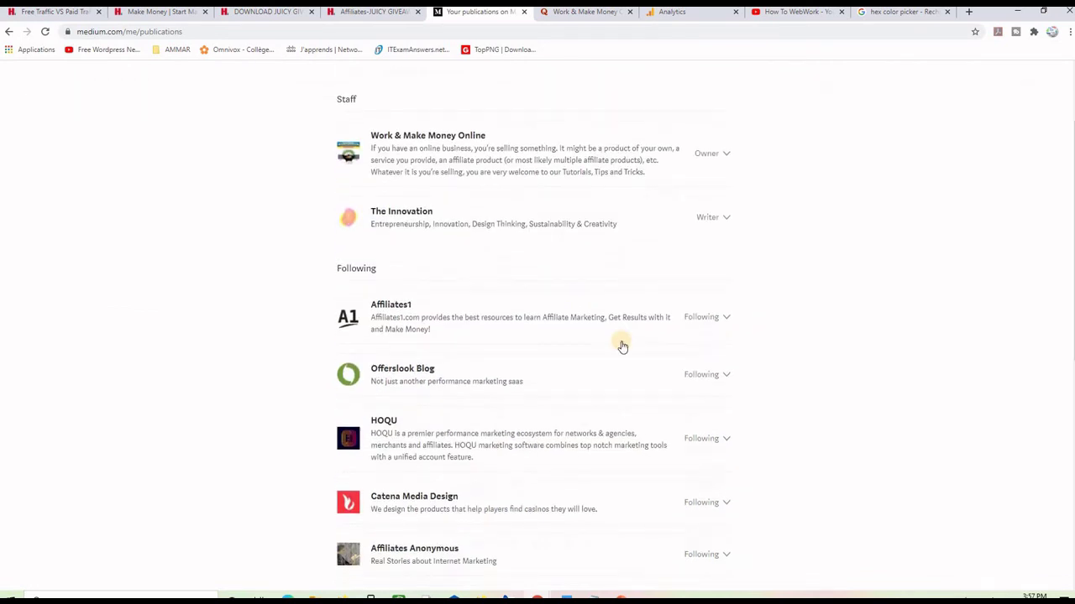
{"action": "scroll", "coordinate": [619, 344], "scroll_direction": "down", "scroll_amount": 4}
{"action": "scroll", "coordinate": [619, 344], "scroll_direction": "up", "scroll_amount": 4}
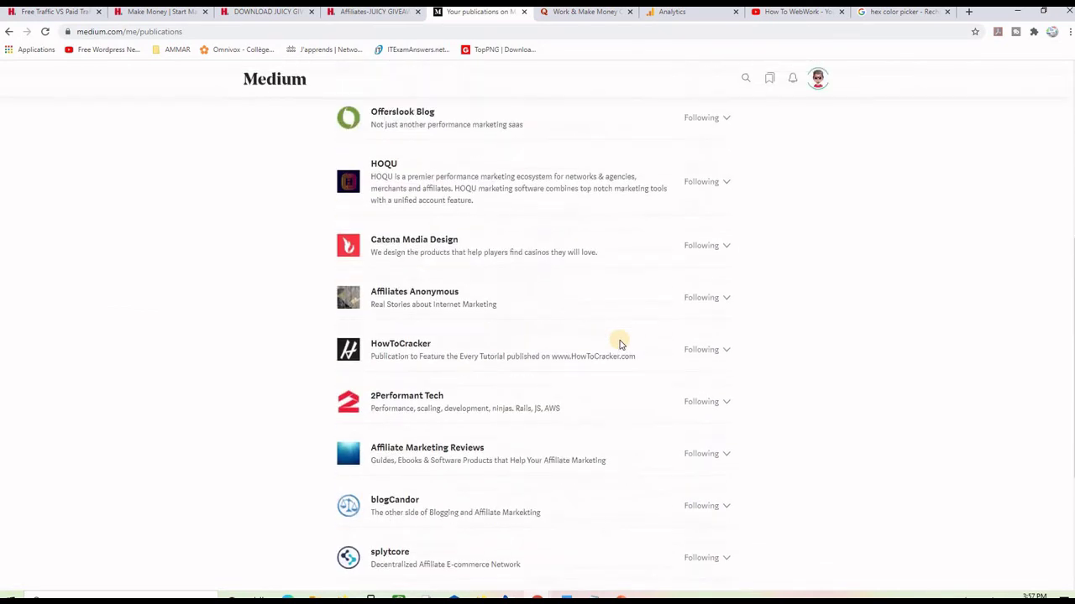
{"action": "scroll", "coordinate": [620, 344], "scroll_direction": "down", "scroll_amount": 4}
{"action": "scroll", "coordinate": [619, 345], "scroll_direction": "up", "scroll_amount": 5}
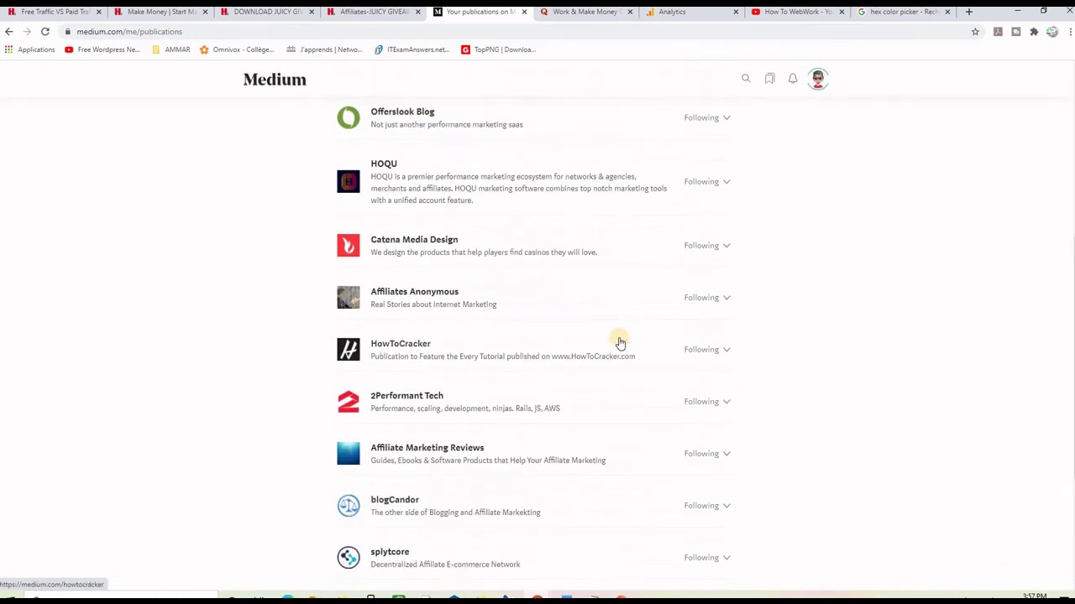
{"action": "scroll", "coordinate": [620, 342], "scroll_direction": "up", "scroll_amount": 2}
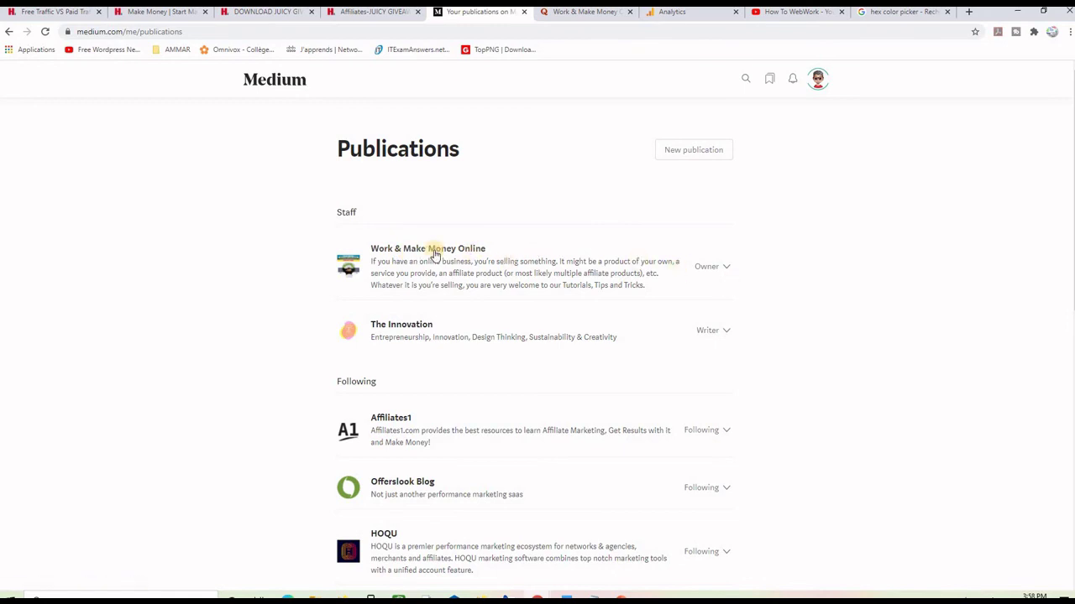
Step: Open the Work & Make Money Online publication and examine its homepage stories and giveaway promotions down to the footer
{"action": "left_click", "coordinate": [433, 252]}
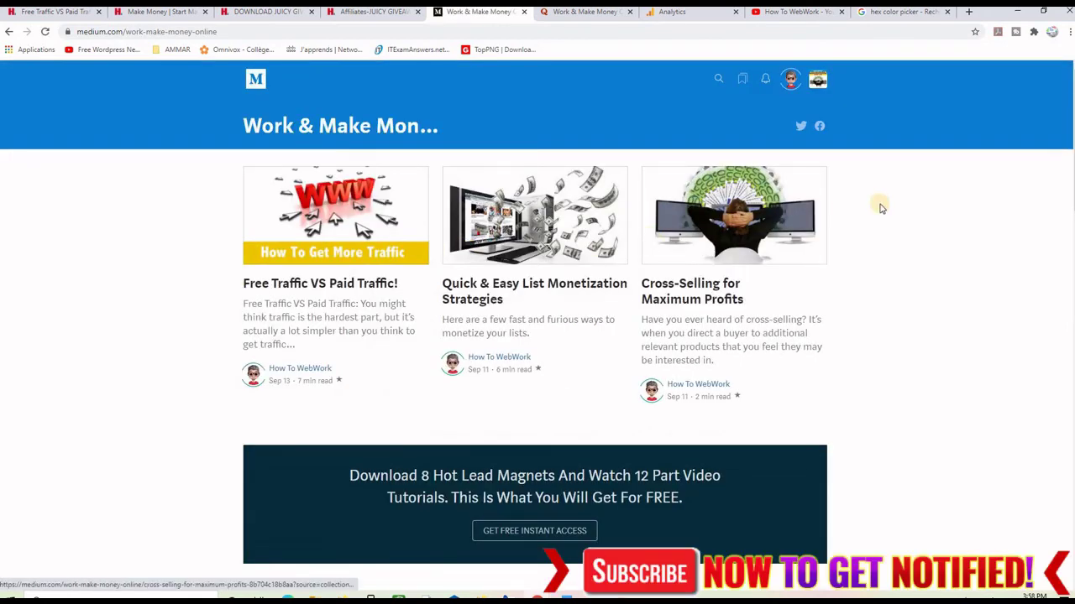
{"action": "scroll", "coordinate": [897, 245], "scroll_direction": "down", "scroll_amount": 2}
{"action": "scroll", "coordinate": [895, 245], "scroll_direction": "up", "scroll_amount": 2}
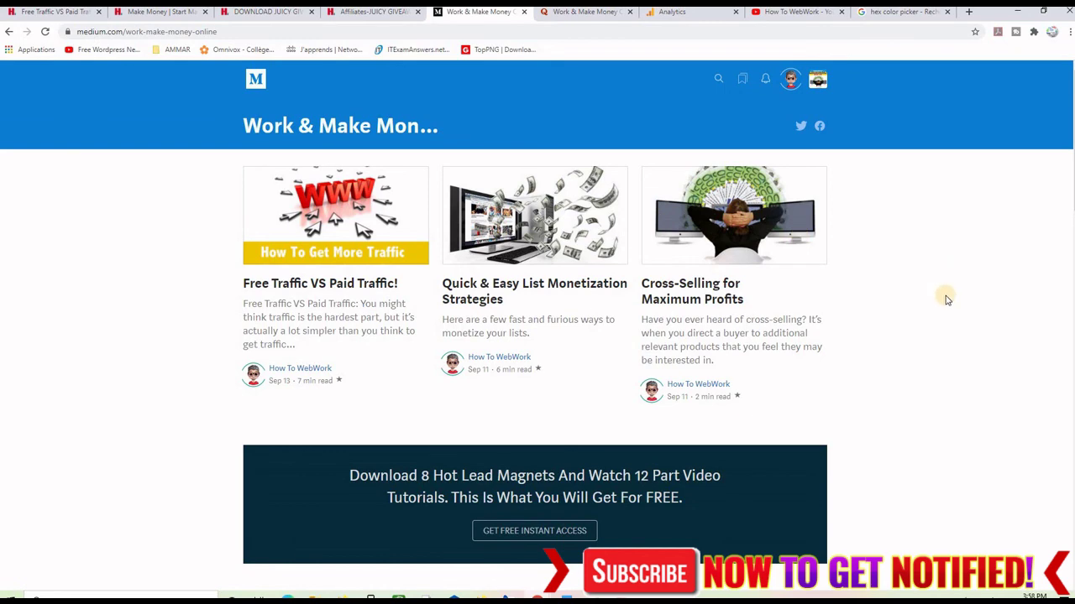
{"action": "scroll", "coordinate": [945, 296], "scroll_direction": "down", "scroll_amount": 3}
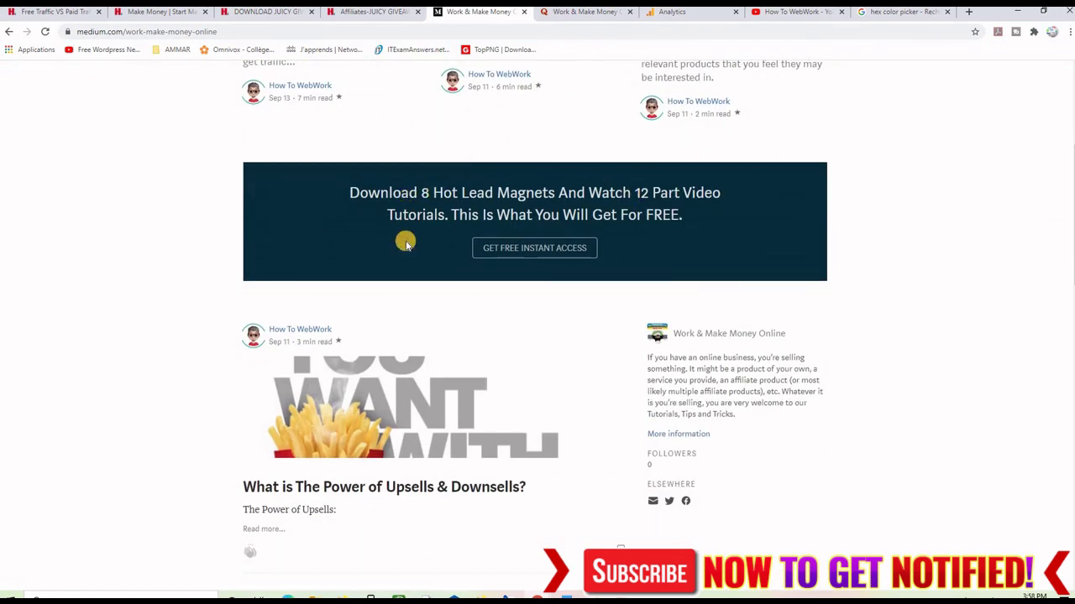
{"action": "scroll", "coordinate": [881, 307], "scroll_direction": "down", "scroll_amount": 3}
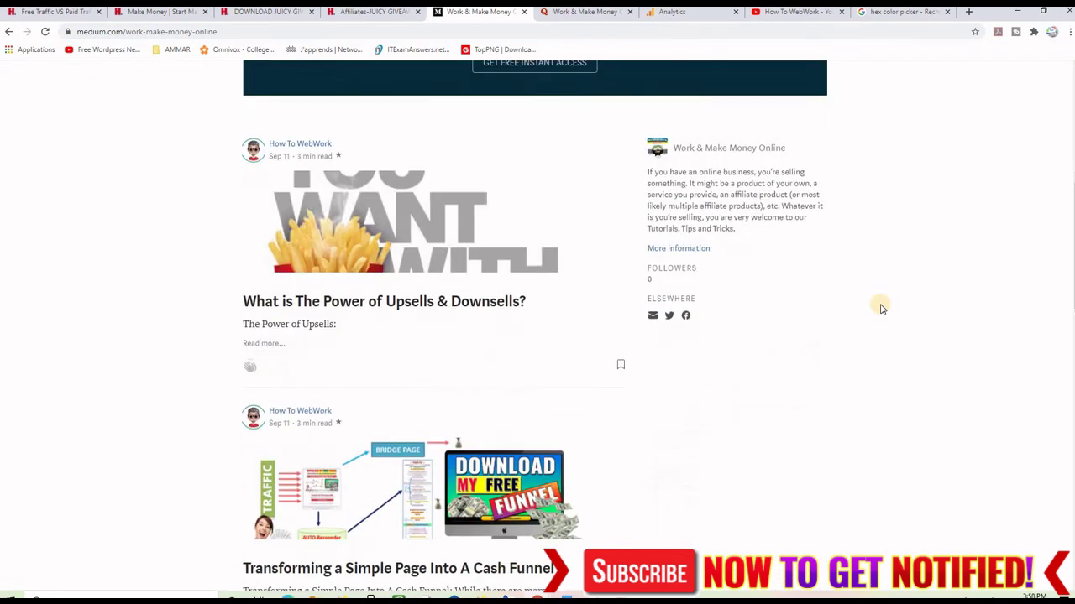
{"action": "scroll", "coordinate": [880, 309], "scroll_direction": "down", "scroll_amount": 5}
{"action": "scroll", "coordinate": [881, 309], "scroll_direction": "up", "scroll_amount": 2}
{"action": "scroll", "coordinate": [881, 309], "scroll_direction": "down", "scroll_amount": 4}
{"action": "scroll", "coordinate": [881, 309], "scroll_direction": "down", "scroll_amount": 2}
{"action": "scroll", "coordinate": [881, 309], "scroll_direction": "up", "scroll_amount": 4}
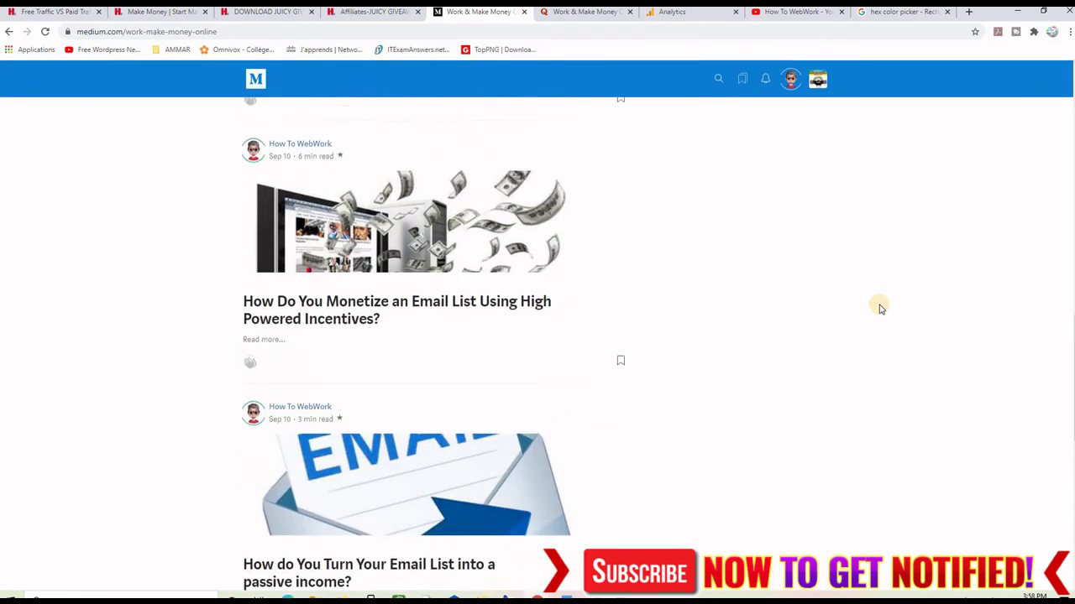
{"action": "scroll", "coordinate": [881, 309], "scroll_direction": "down", "scroll_amount": 3}
{"action": "scroll", "coordinate": [881, 309], "scroll_direction": "down", "scroll_amount": 3}
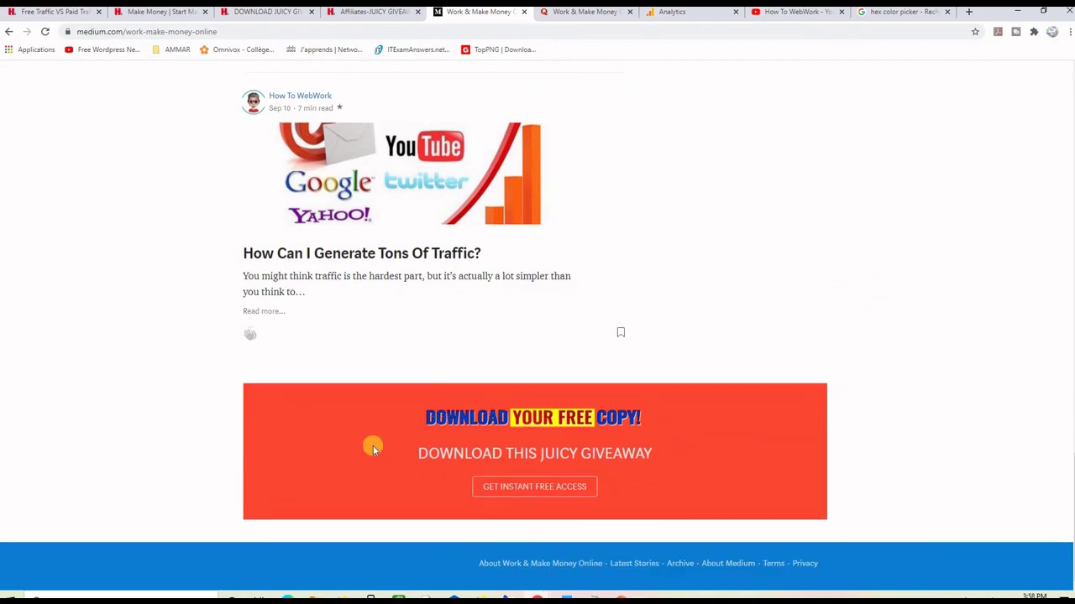
Step: View the management options of the Work & Make Money Online publication and close them
{"action": "scroll", "coordinate": [849, 350], "scroll_direction": "up", "scroll_amount": 10}
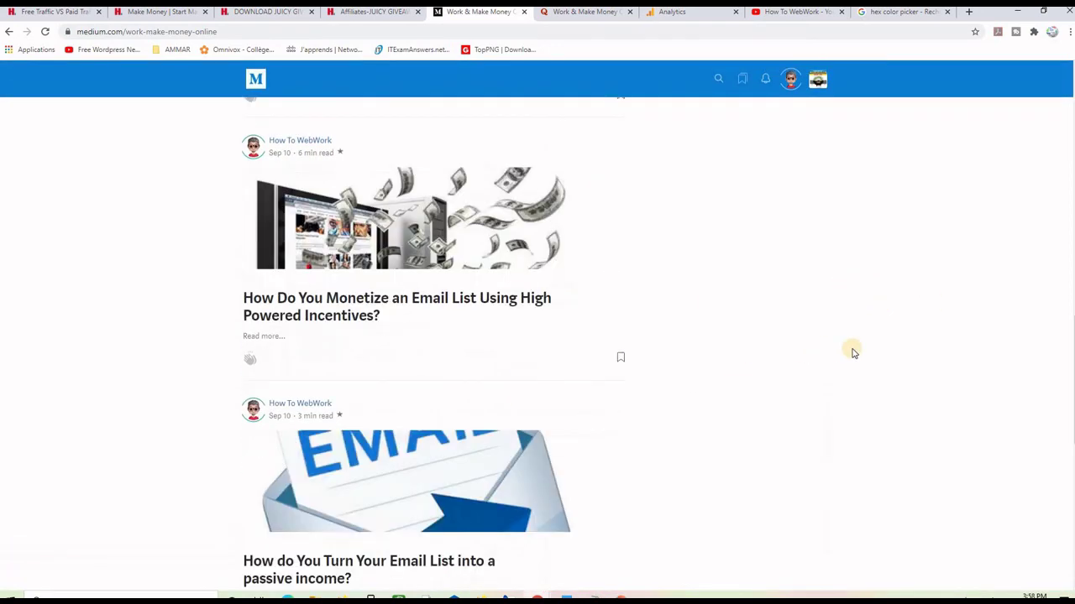
{"action": "scroll", "coordinate": [897, 316], "scroll_direction": "up", "scroll_amount": 7}
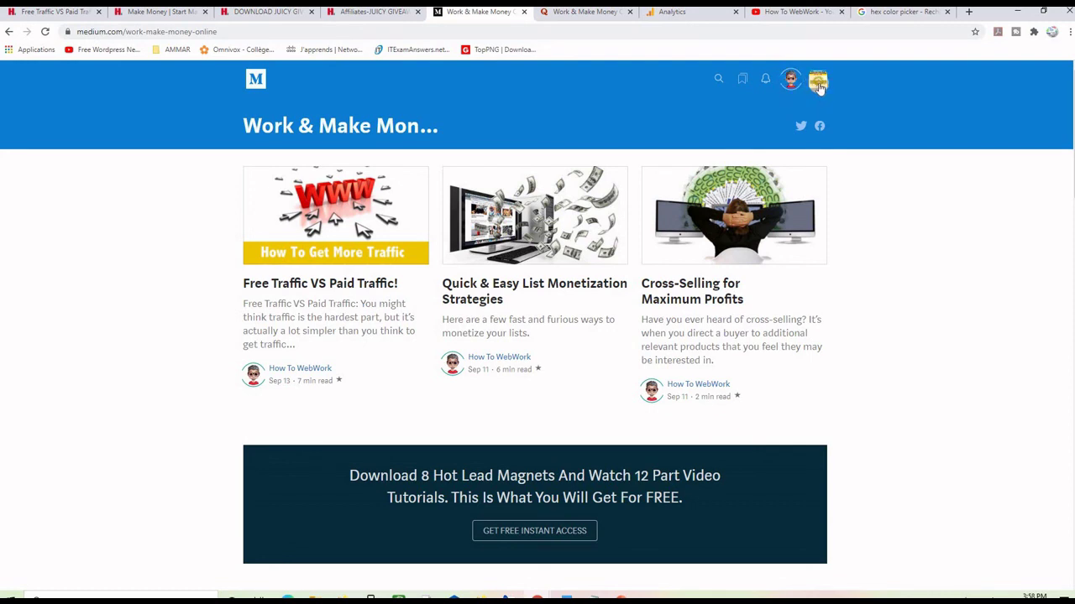
{"action": "left_click", "coordinate": [819, 85]}
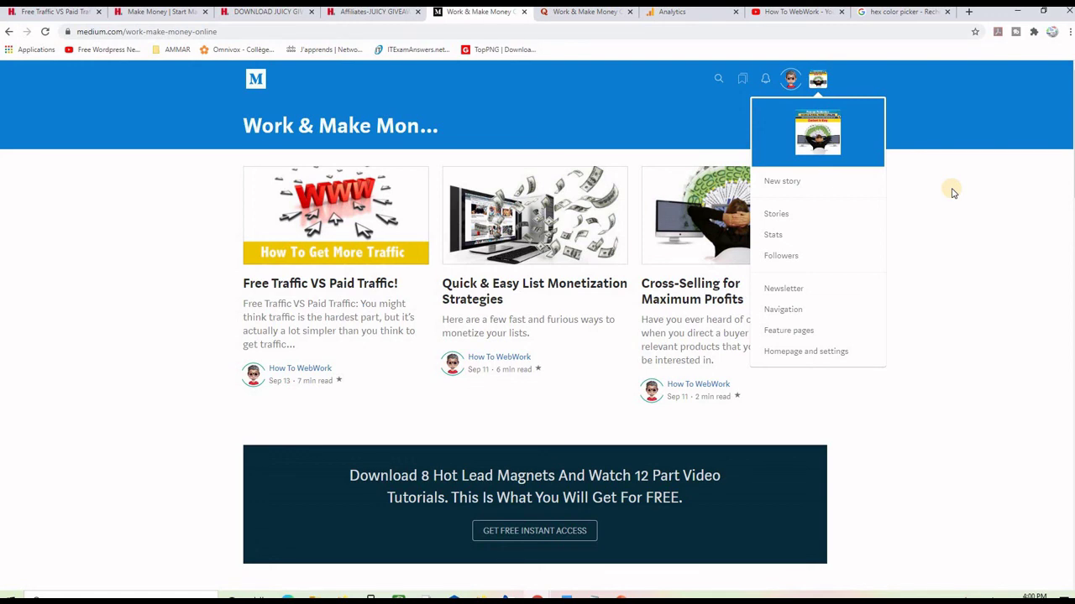
{"action": "left_click", "coordinate": [910, 132]}
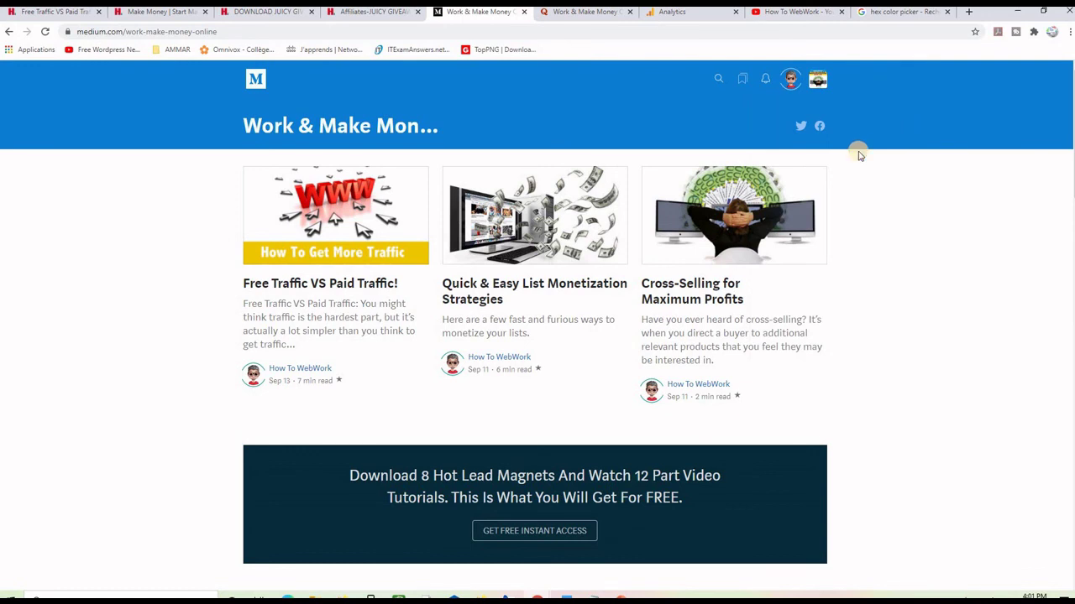
Step: Return to the account's publications and start creating a new publication
{"action": "left_click", "coordinate": [790, 80]}
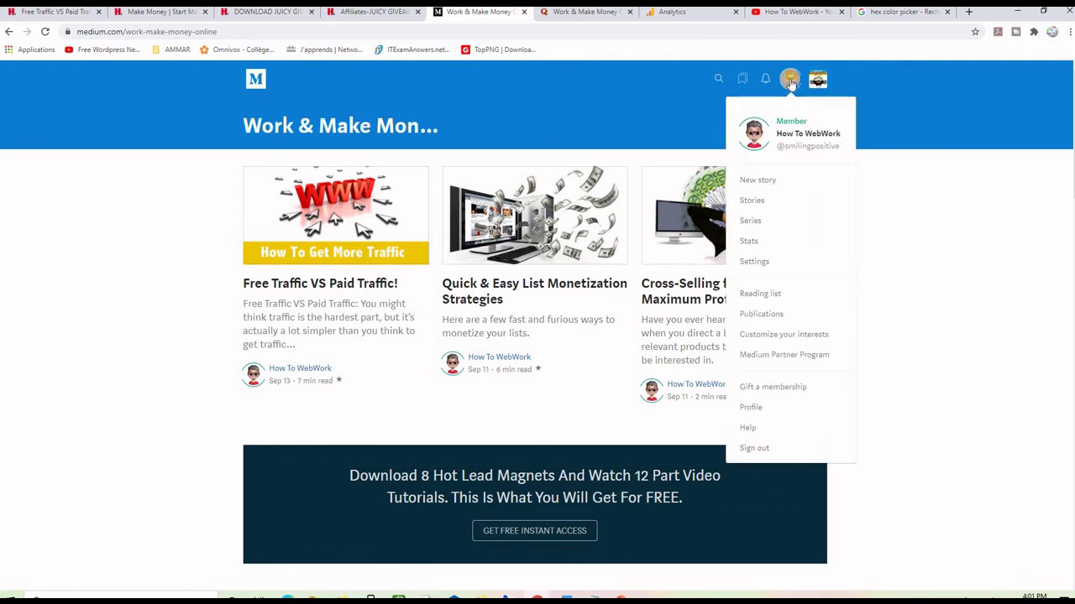
{"action": "left_click", "coordinate": [762, 313]}
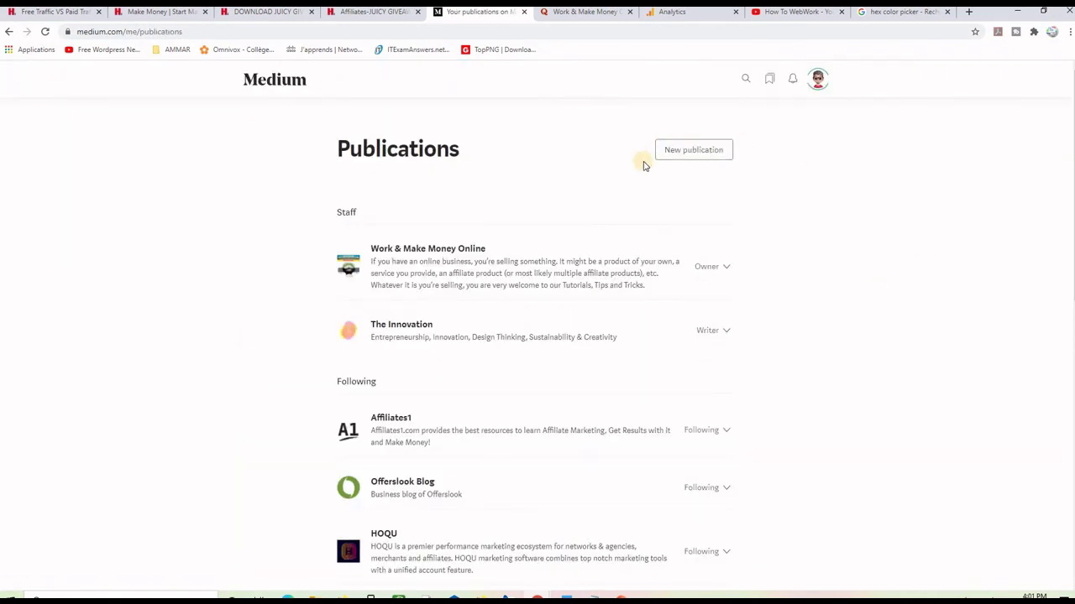
{"action": "left_click", "coordinate": [706, 152]}
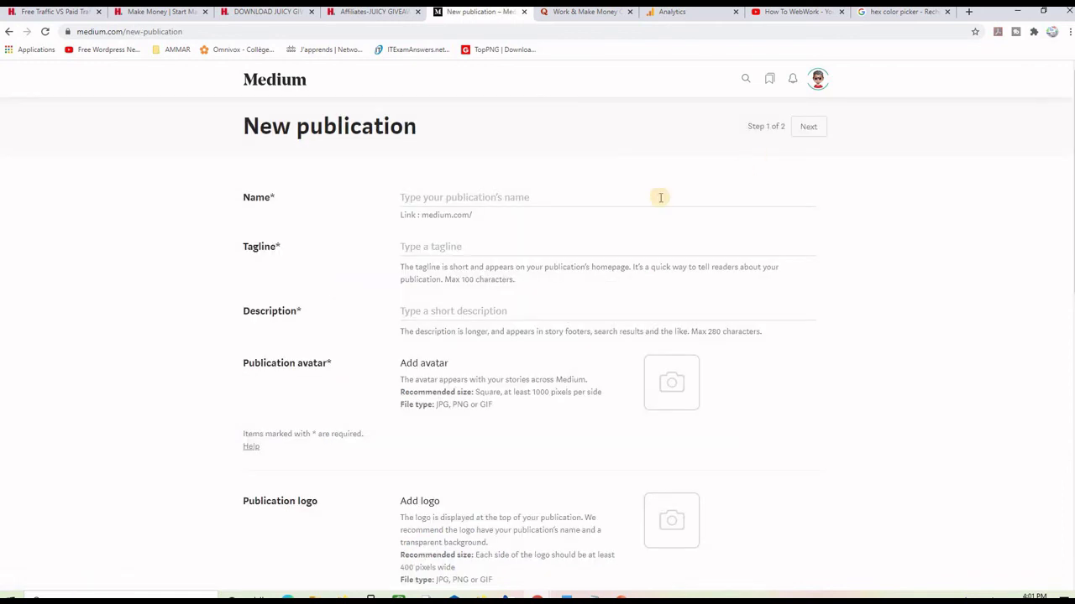
Step: Examine the new publication form's name, tagline, description, avatar, logo and cover image requirements
{"action": "scroll", "coordinate": [451, 170], "scroll_direction": "down", "scroll_amount": 2}
{"action": "scroll", "coordinate": [460, 174], "scroll_direction": "up", "scroll_amount": 2}
{"action": "scroll", "coordinate": [480, 182], "scroll_direction": "down", "scroll_amount": 1}
{"action": "scroll", "coordinate": [481, 185], "scroll_direction": "down", "scroll_amount": 8}
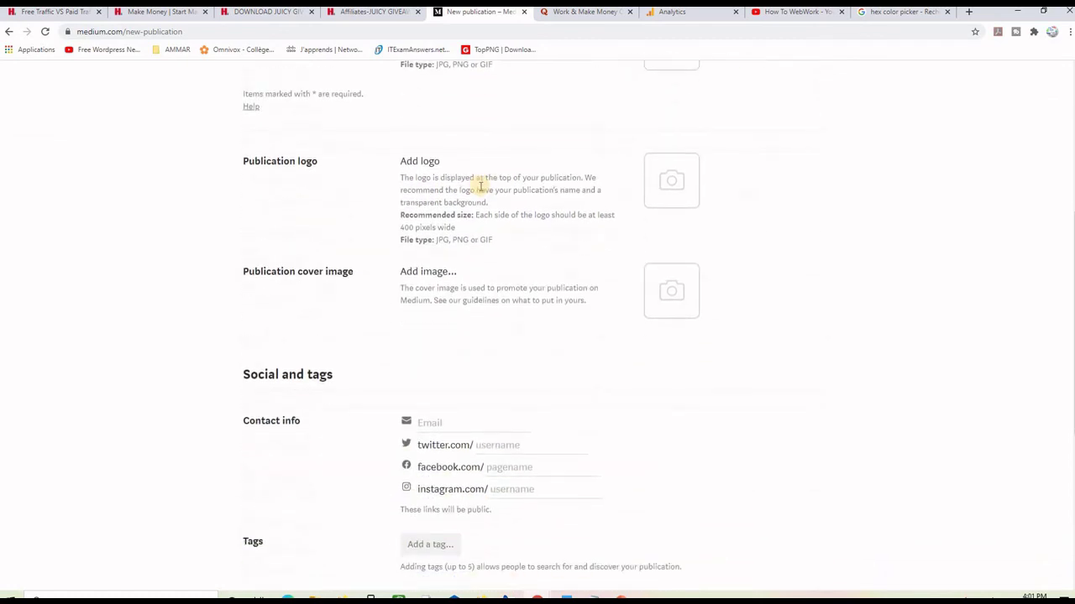
{"action": "scroll", "coordinate": [500, 231], "scroll_direction": "up", "scroll_amount": 10}
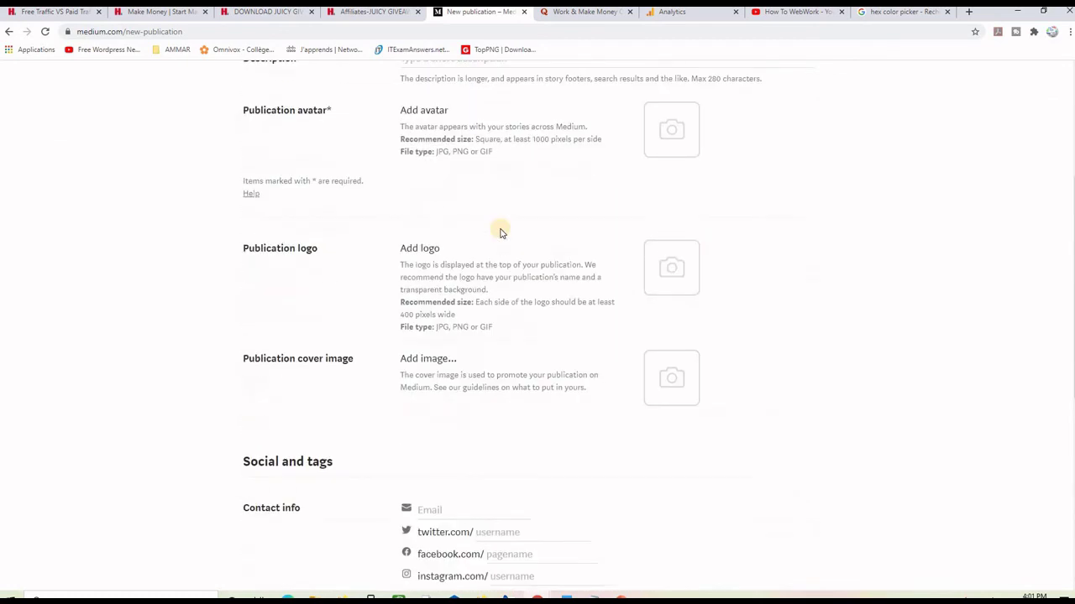
{"action": "left_click", "coordinate": [444, 198]}
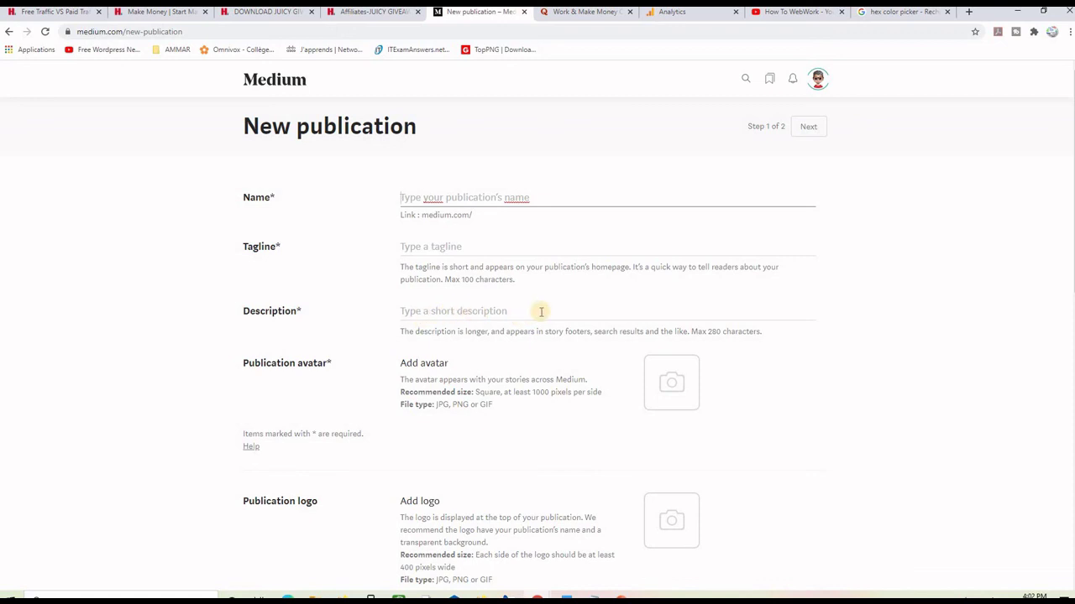
{"action": "scroll", "coordinate": [540, 312], "scroll_direction": "down", "scroll_amount": 1}
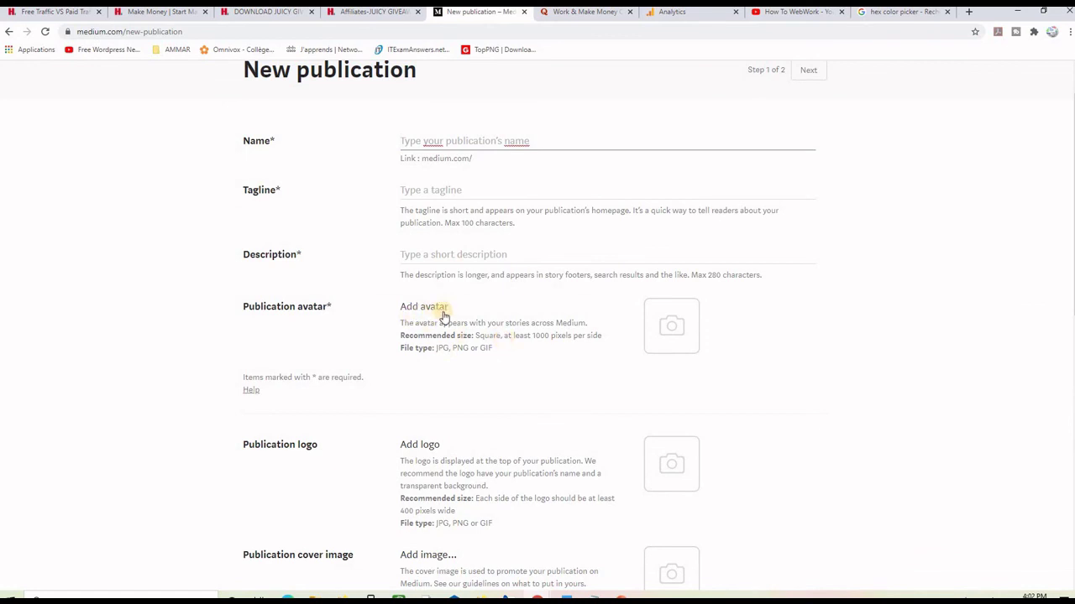
{"action": "left_click", "coordinate": [680, 326]}
{"action": "scroll", "coordinate": [465, 425], "scroll_direction": "down", "scroll_amount": 1}
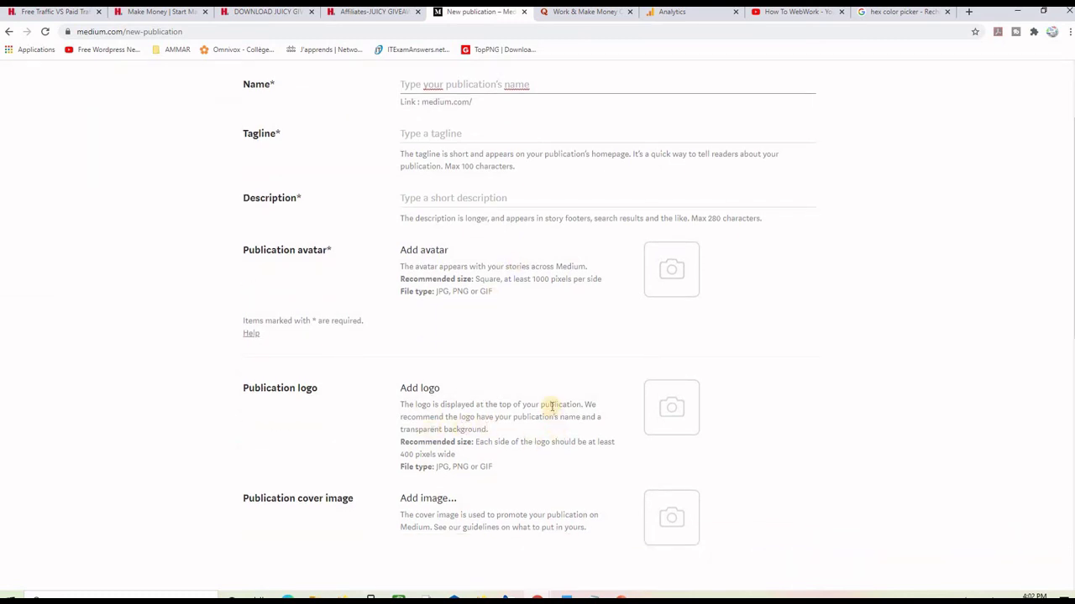
{"action": "scroll", "coordinate": [521, 436], "scroll_direction": "down", "scroll_amount": 1}
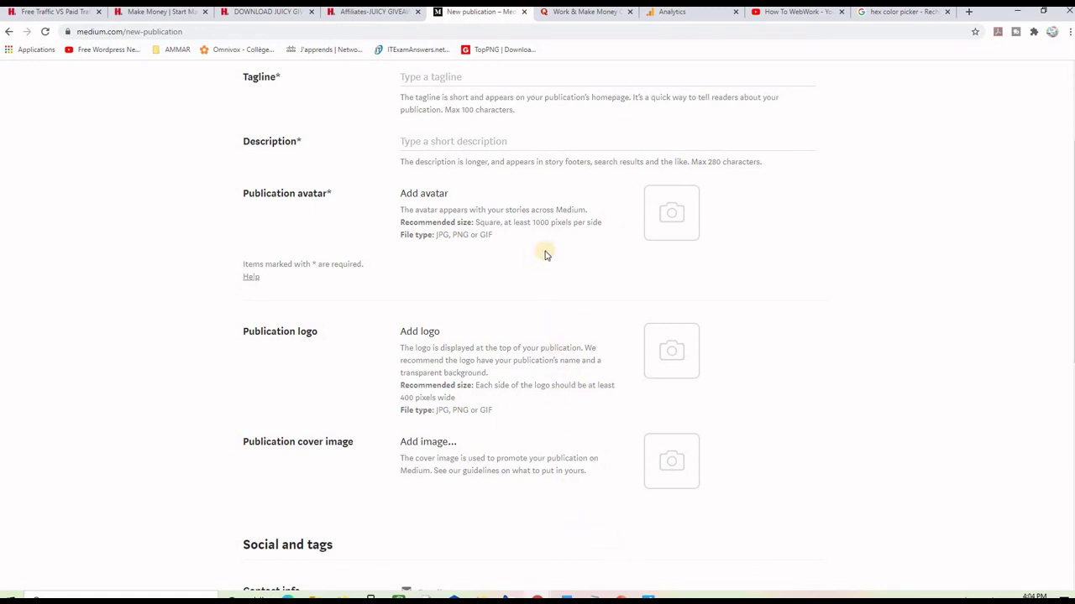
Step: Switch to Photos to view the Medium-Publication.png image, and return to the new publication form in the browser
{"action": "mouse_move", "coordinate": [645, 596]}
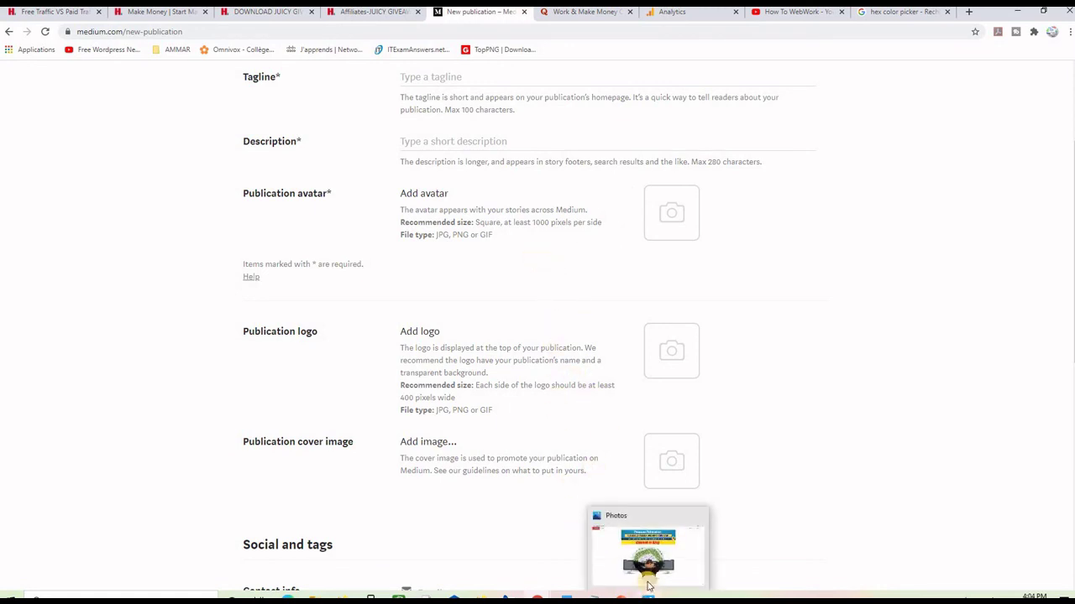
{"action": "left_click", "coordinate": [645, 565]}
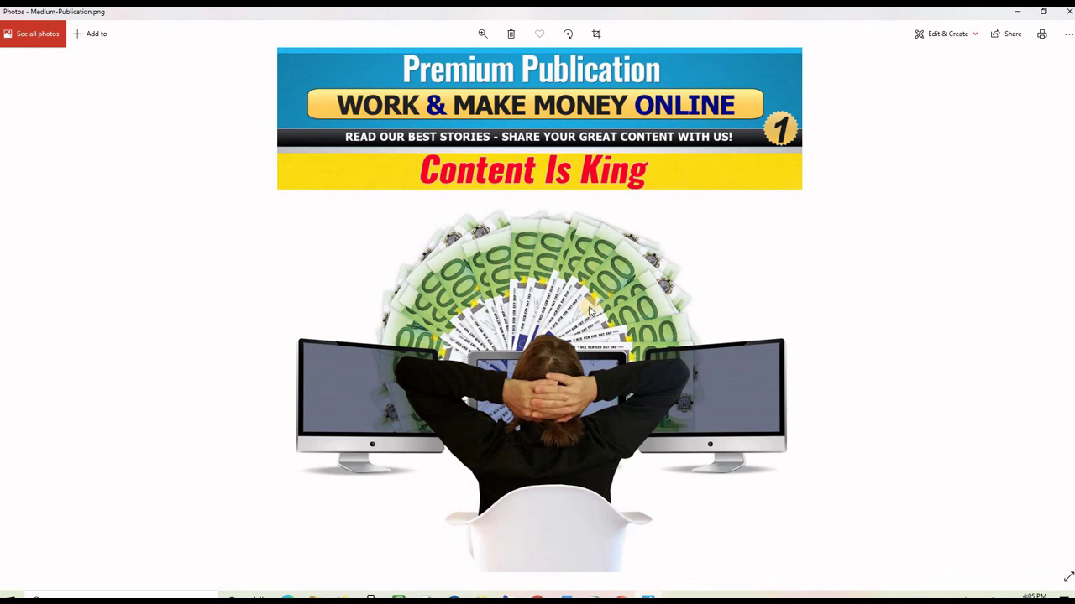
{"action": "key", "text": "alt+Tab"}
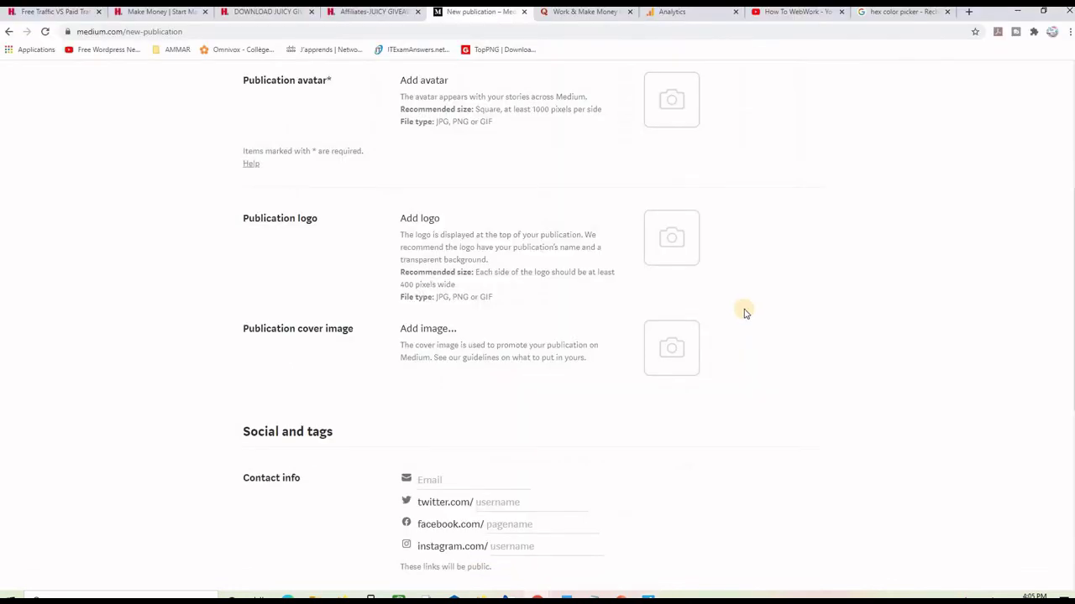
Step: Enter Blogg as a tag for the new publication and go on to the editors and writers section
{"action": "scroll", "coordinate": [722, 319], "scroll_direction": "down", "scroll_amount": 2}
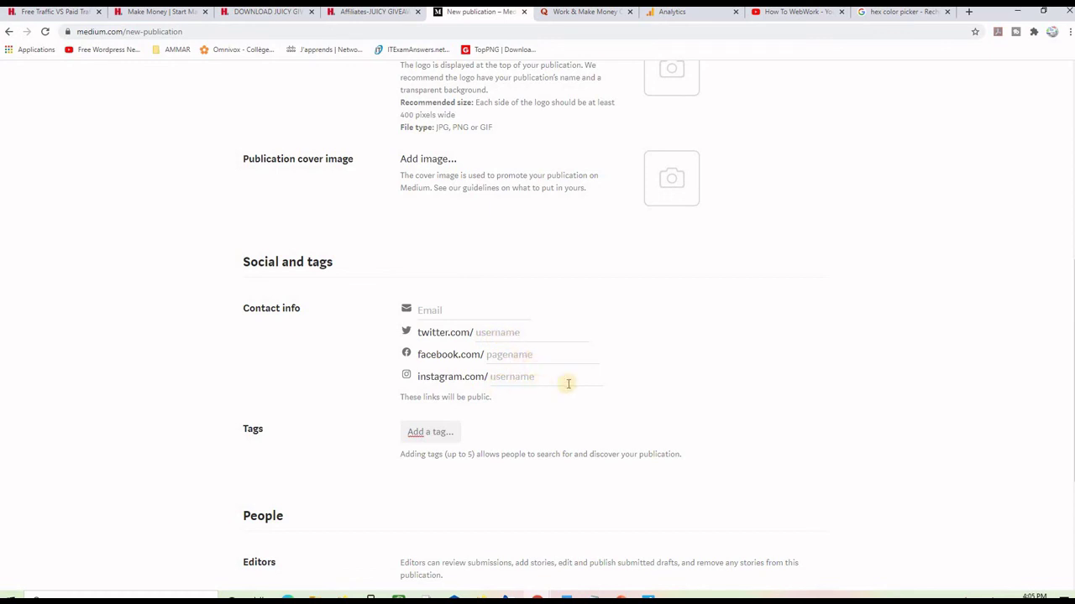
{"action": "scroll", "coordinate": [619, 384], "scroll_direction": "down", "scroll_amount": 2}
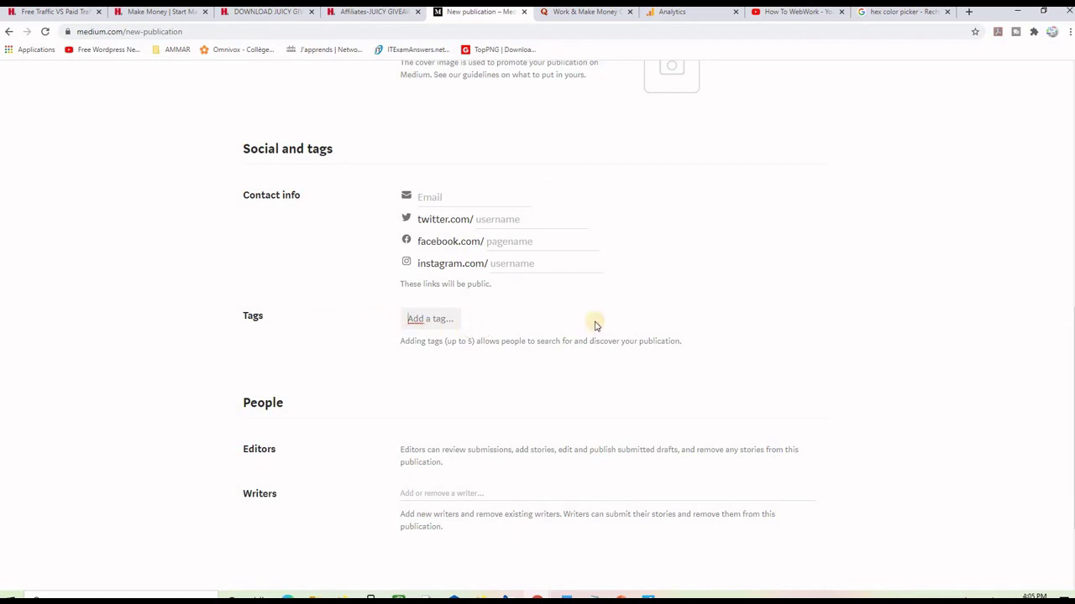
{"action": "type", "text": "Blogg"}
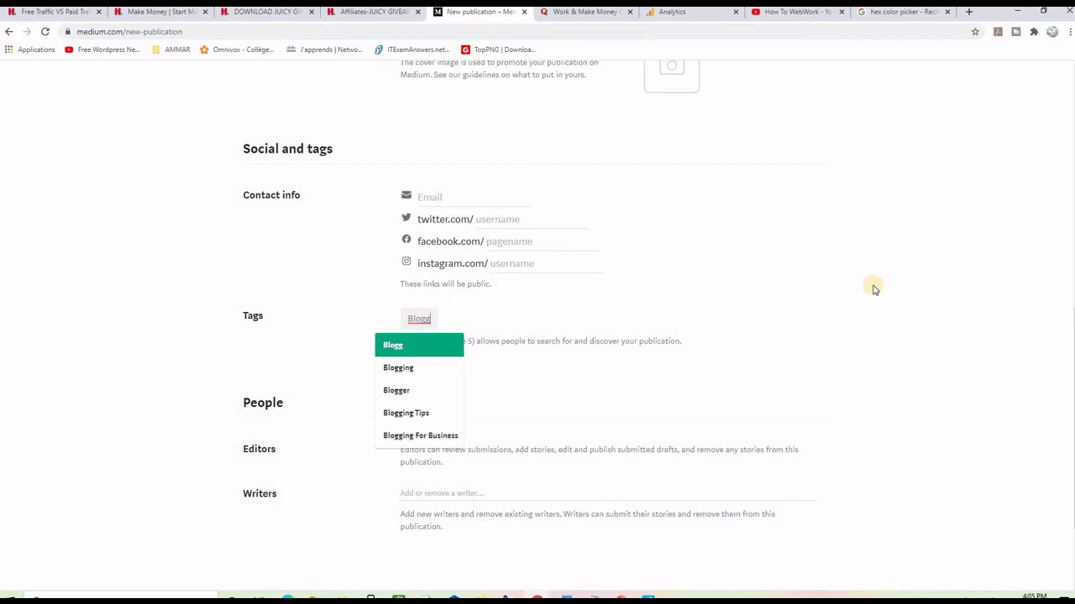
{"action": "left_click", "coordinate": [705, 347]}
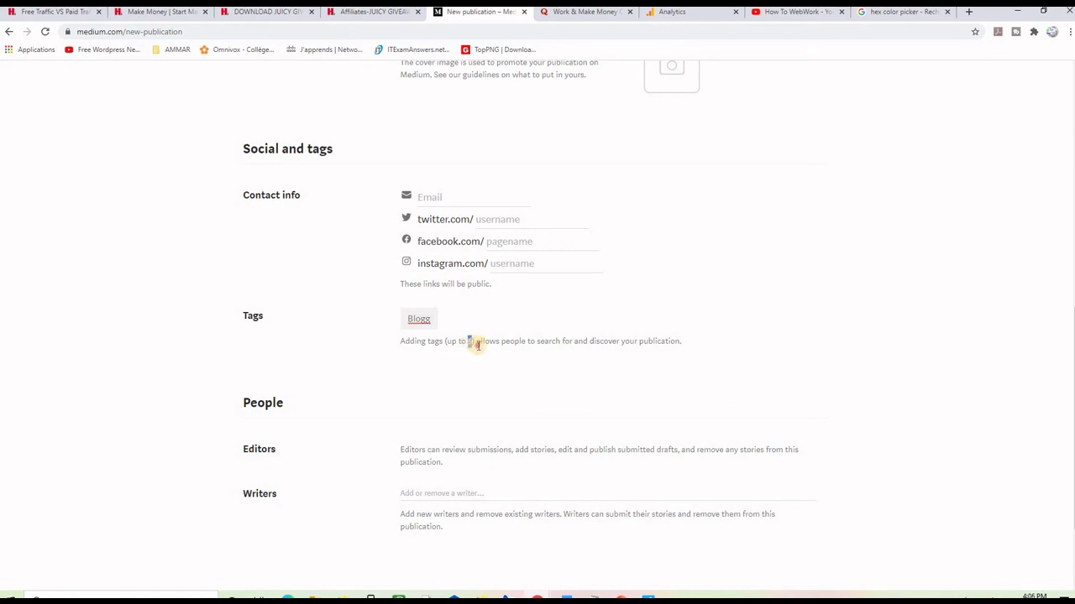
{"action": "scroll", "coordinate": [485, 343], "scroll_direction": "down", "scroll_amount": 2}
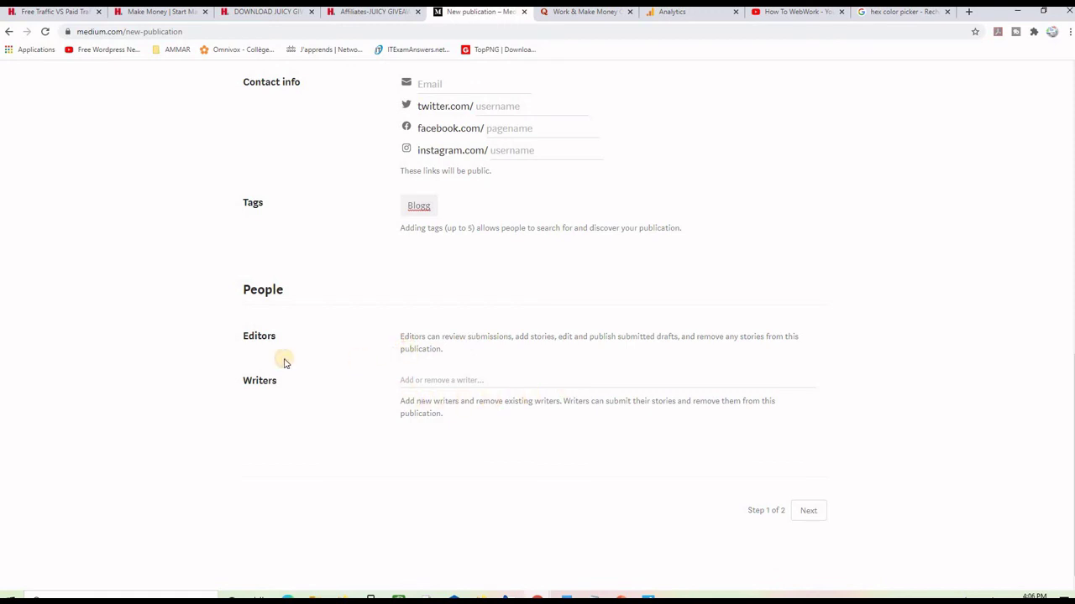
Step: Examine the writers field and look back over the rest of the new publication form
{"action": "left_click", "coordinate": [434, 381]}
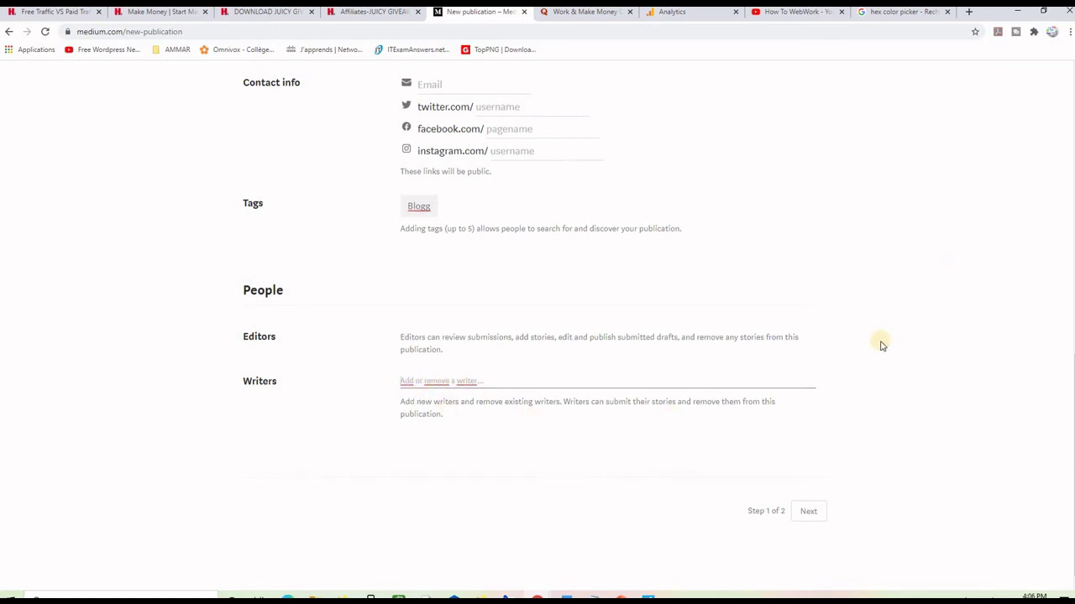
{"action": "scroll", "coordinate": [881, 343], "scroll_direction": "up", "scroll_amount": 8}
{"action": "scroll", "coordinate": [474, 312], "scroll_direction": "down", "scroll_amount": 8}
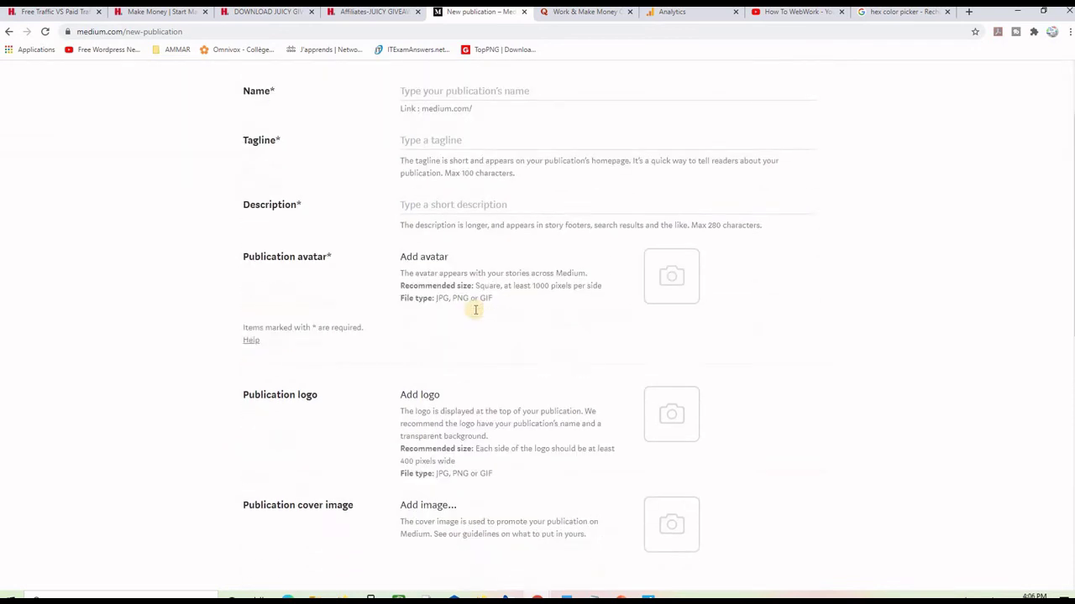
{"action": "scroll", "coordinate": [473, 320], "scroll_direction": "up", "scroll_amount": 8}
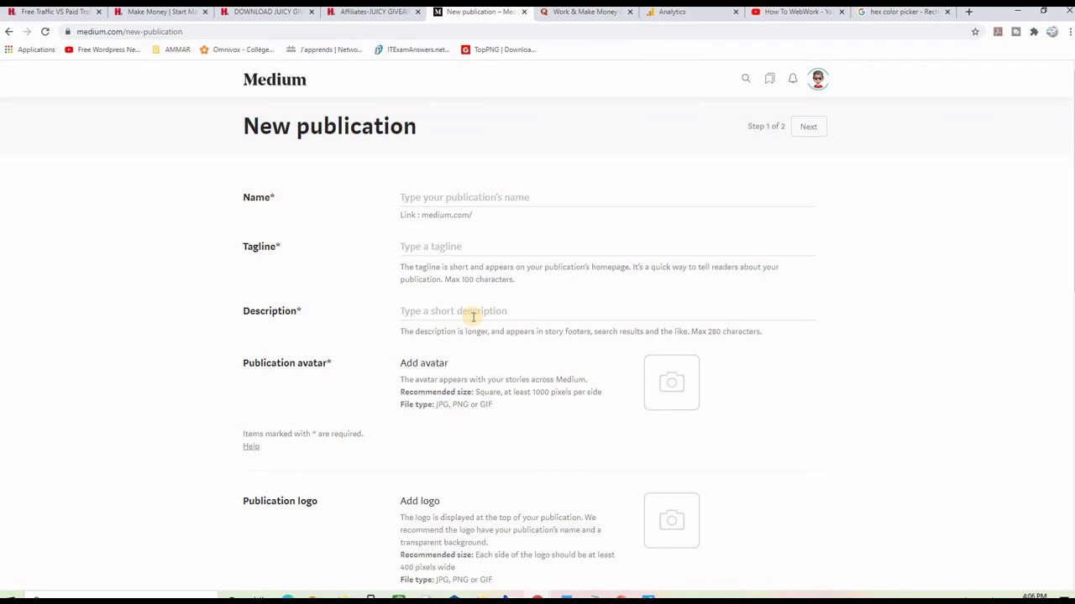
{"action": "scroll", "coordinate": [924, 268], "scroll_direction": "down", "scroll_amount": 6}
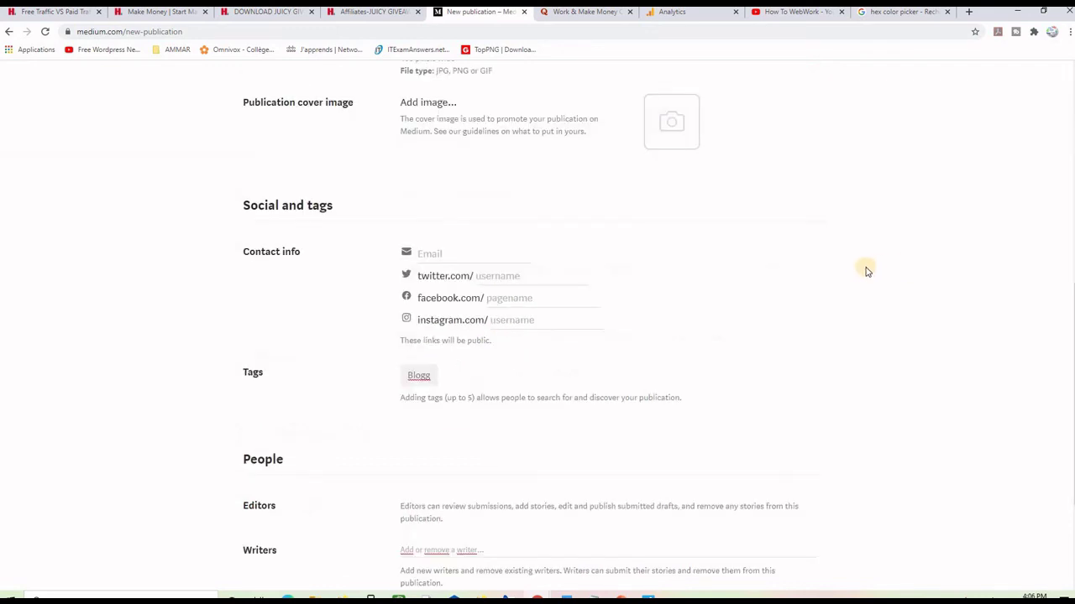
{"action": "scroll", "coordinate": [840, 264], "scroll_direction": "up", "scroll_amount": 6}
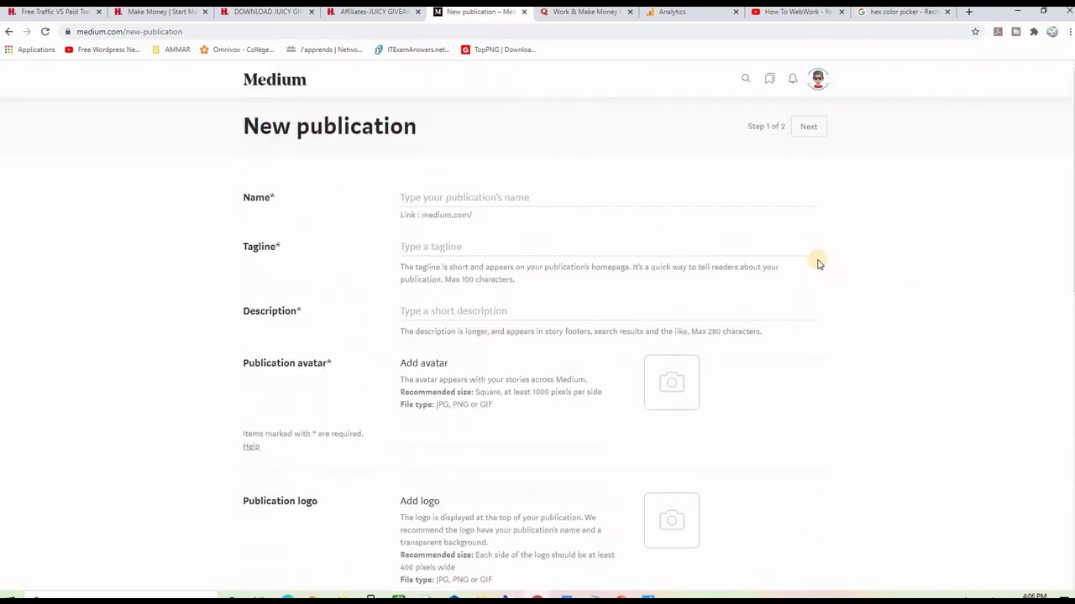
Step: Open the homepage and settings page of the existing Work & Make Money Online publication
{"action": "left_click", "coordinate": [818, 78]}
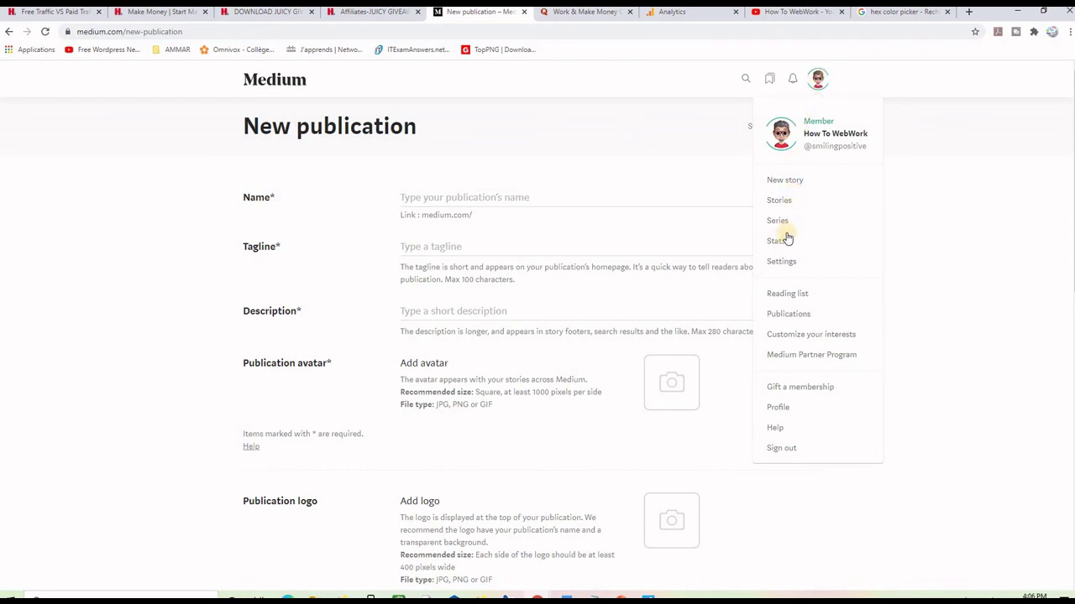
{"action": "left_click", "coordinate": [782, 313]}
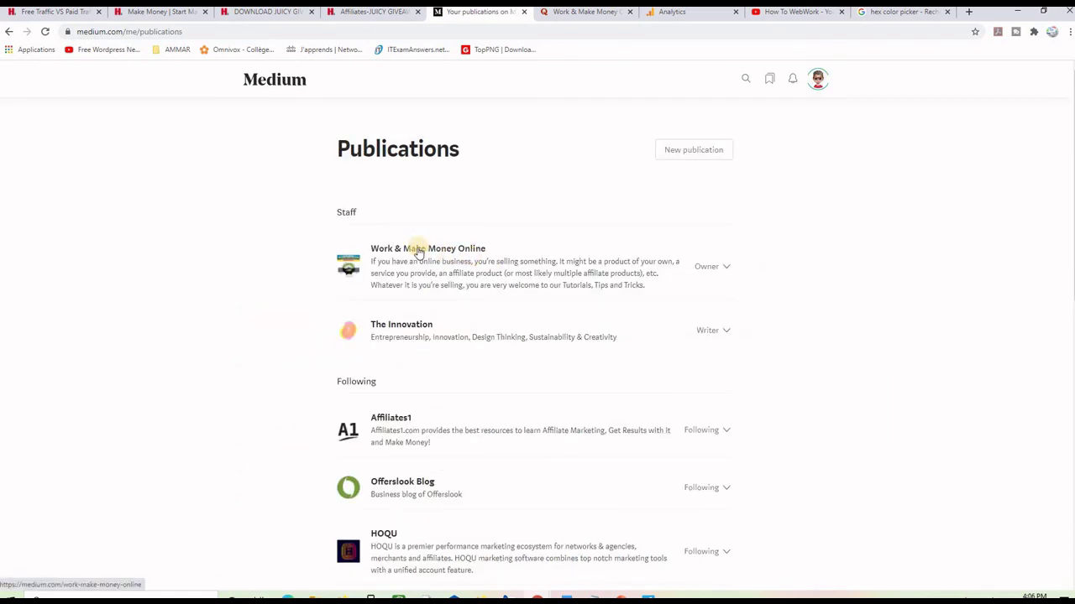
{"action": "left_click", "coordinate": [418, 250]}
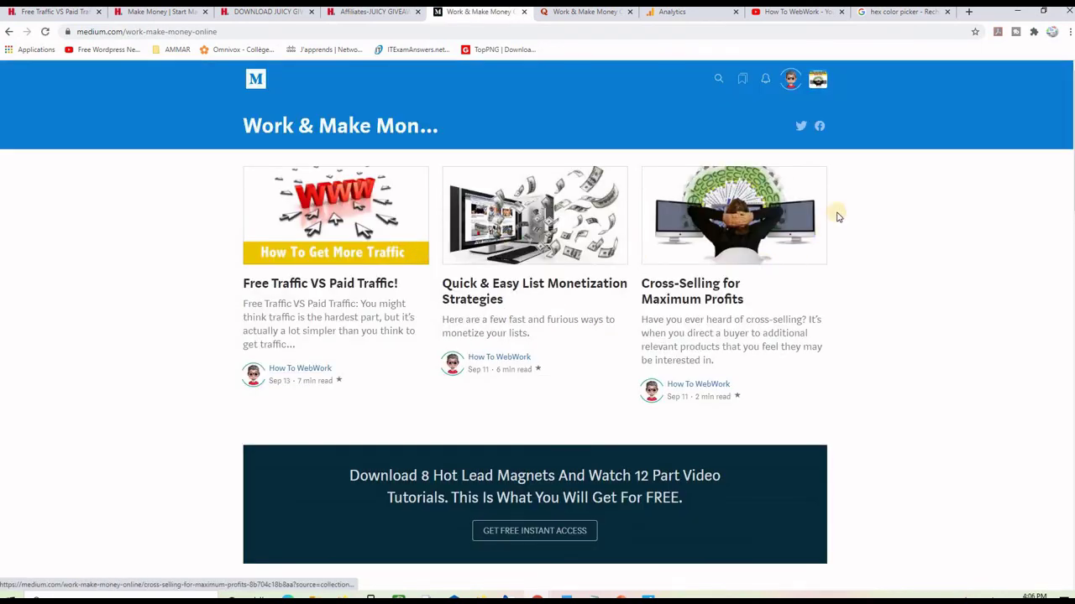
{"action": "left_click", "coordinate": [816, 81]}
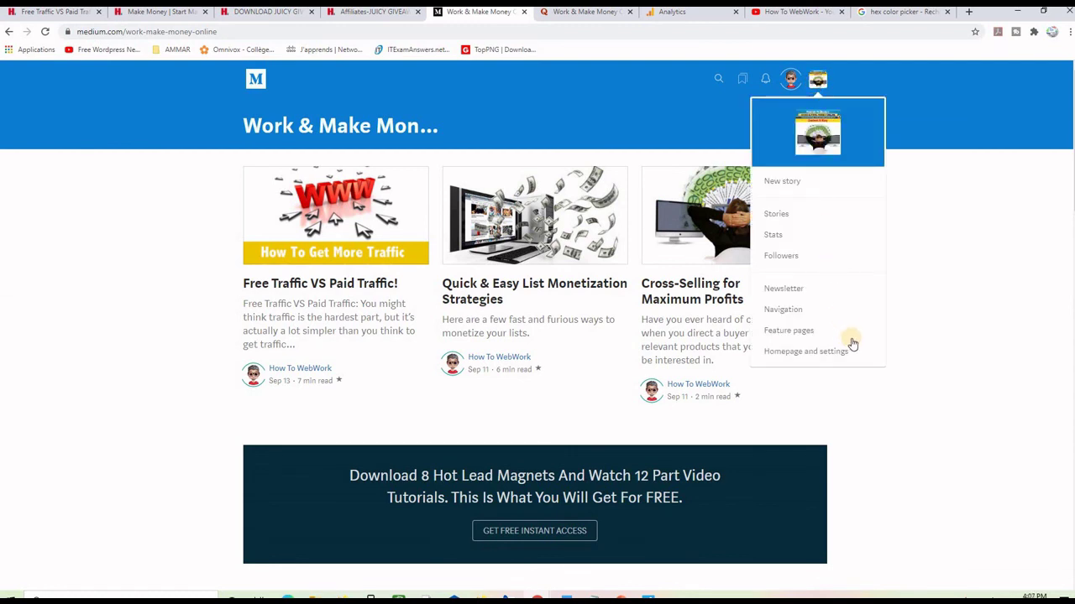
{"action": "left_click", "coordinate": [806, 351]}
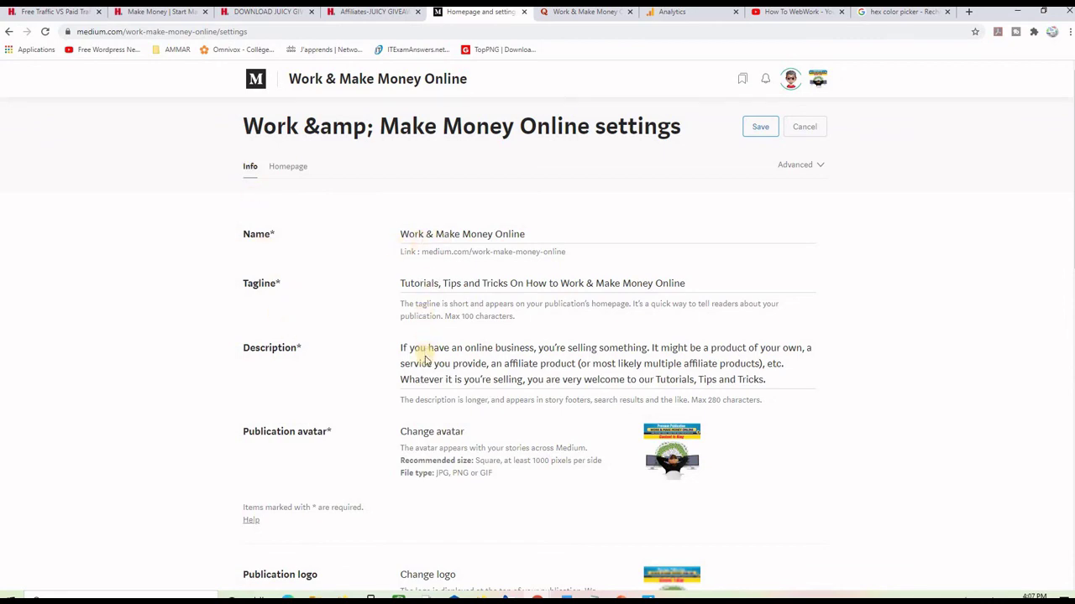
Step: Look over the publication's info settings, and open its homepage layout settings to view the header and sections
{"action": "scroll", "coordinate": [426, 358], "scroll_direction": "down", "scroll_amount": 7}
{"action": "scroll", "coordinate": [425, 359], "scroll_direction": "up", "scroll_amount": 3}
{"action": "scroll", "coordinate": [426, 358], "scroll_direction": "up", "scroll_amount": 5}
{"action": "left_click", "coordinate": [288, 168]}
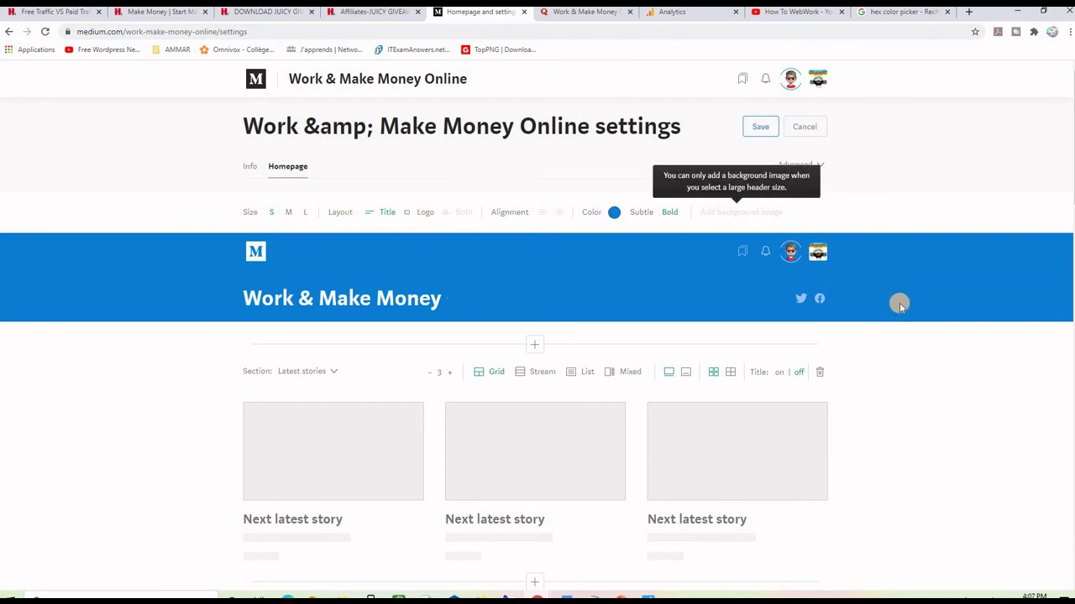
{"action": "scroll", "coordinate": [899, 306], "scroll_direction": "down", "scroll_amount": 1}
{"action": "scroll", "coordinate": [899, 305], "scroll_direction": "up", "scroll_amount": 1}
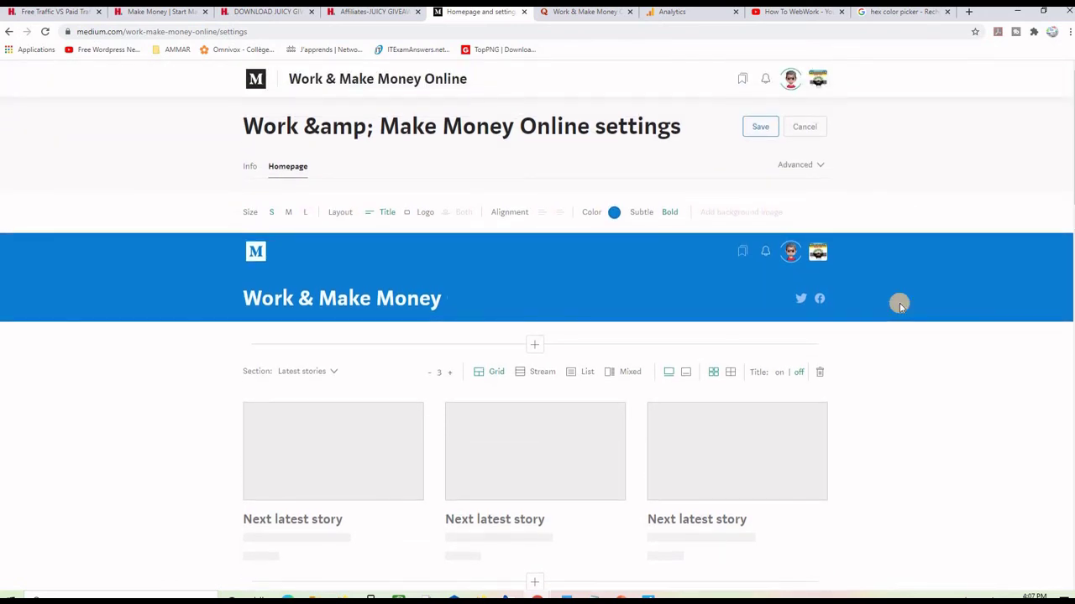
{"action": "scroll", "coordinate": [899, 304], "scroll_direction": "down", "scroll_amount": 1}
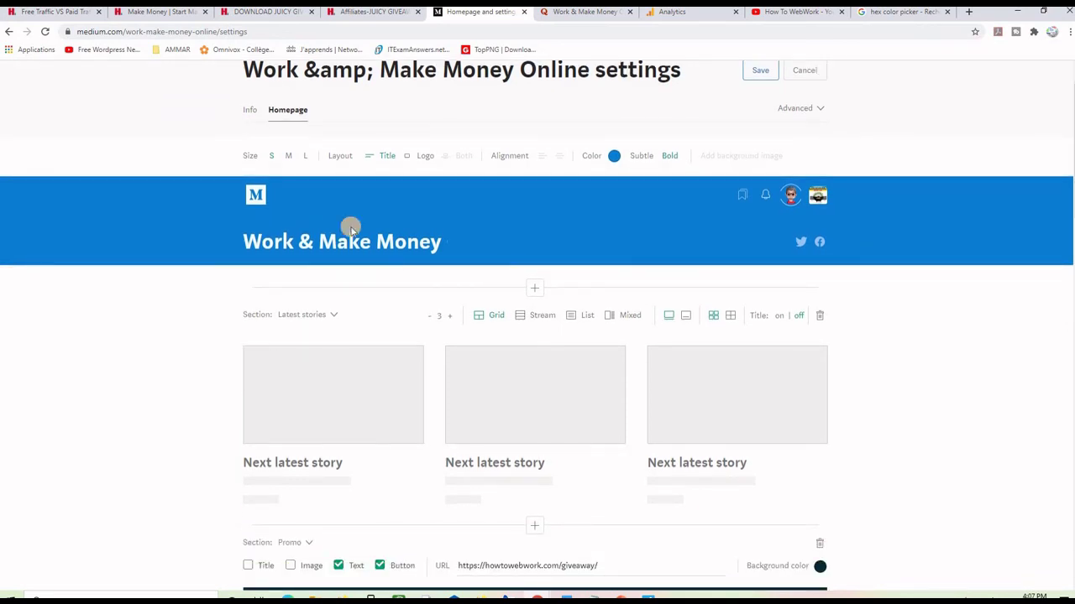
{"action": "scroll", "coordinate": [220, 194], "scroll_direction": "up", "scroll_amount": 1}
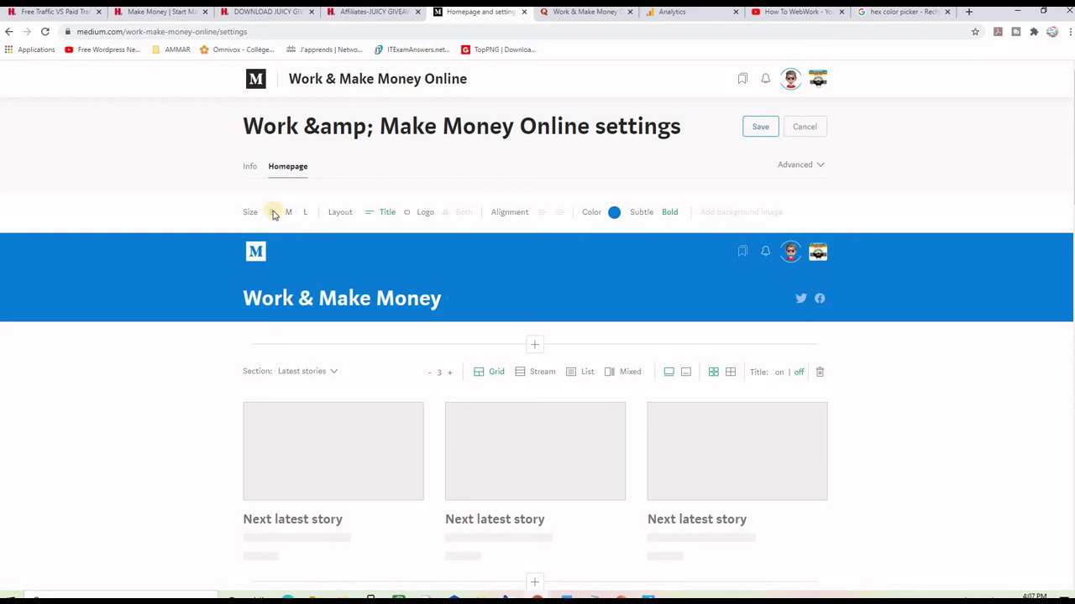
Step: Try the medium and large header sizes on the publication's homepage, and return the header to small
{"action": "left_click", "coordinate": [288, 214]}
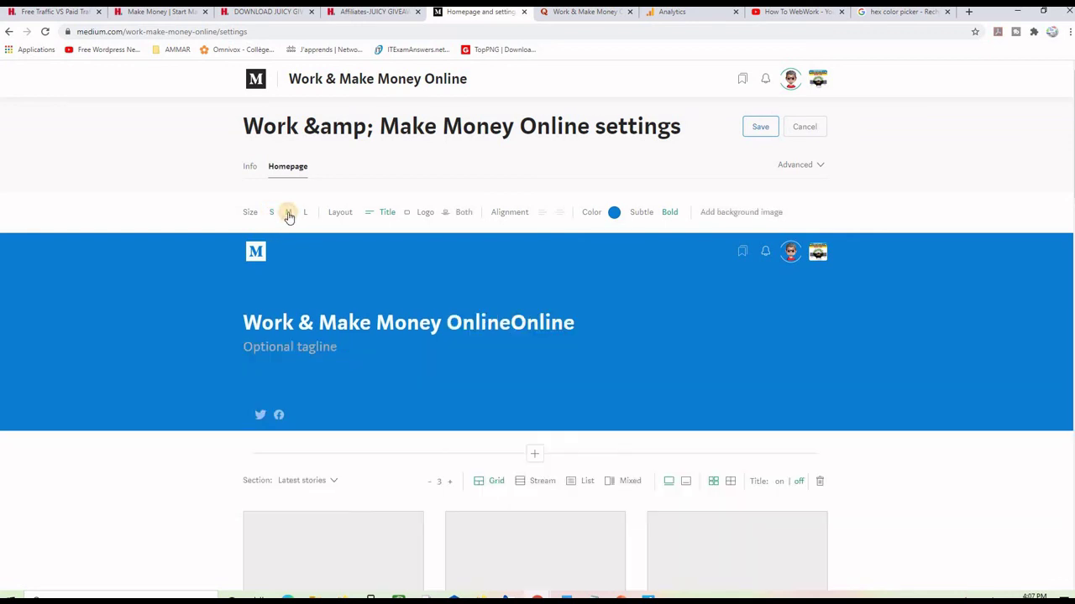
{"action": "left_click", "coordinate": [303, 214]}
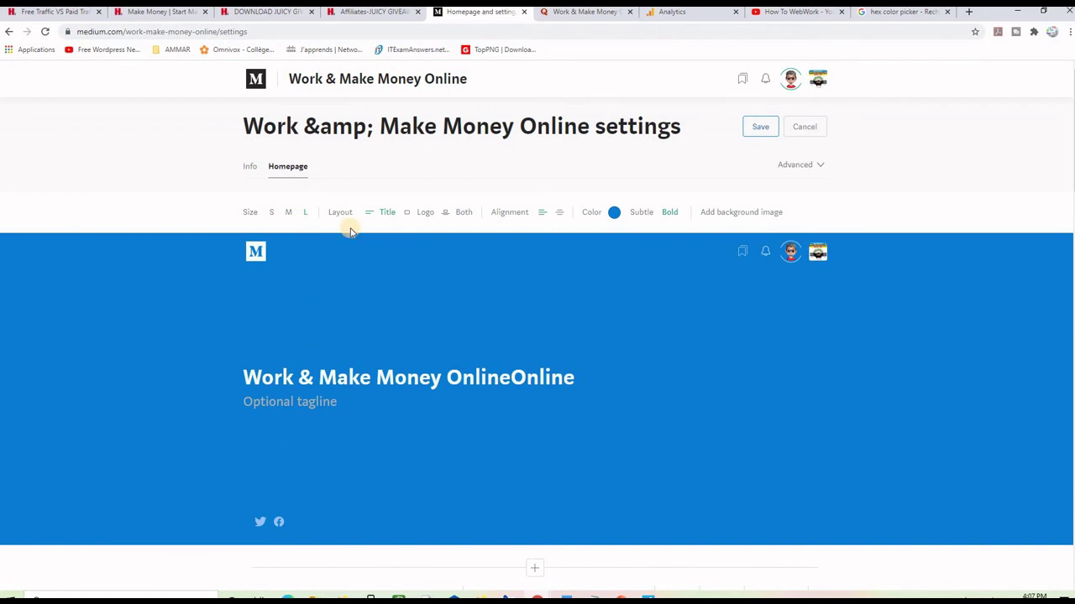
{"action": "left_click", "coordinate": [290, 214]}
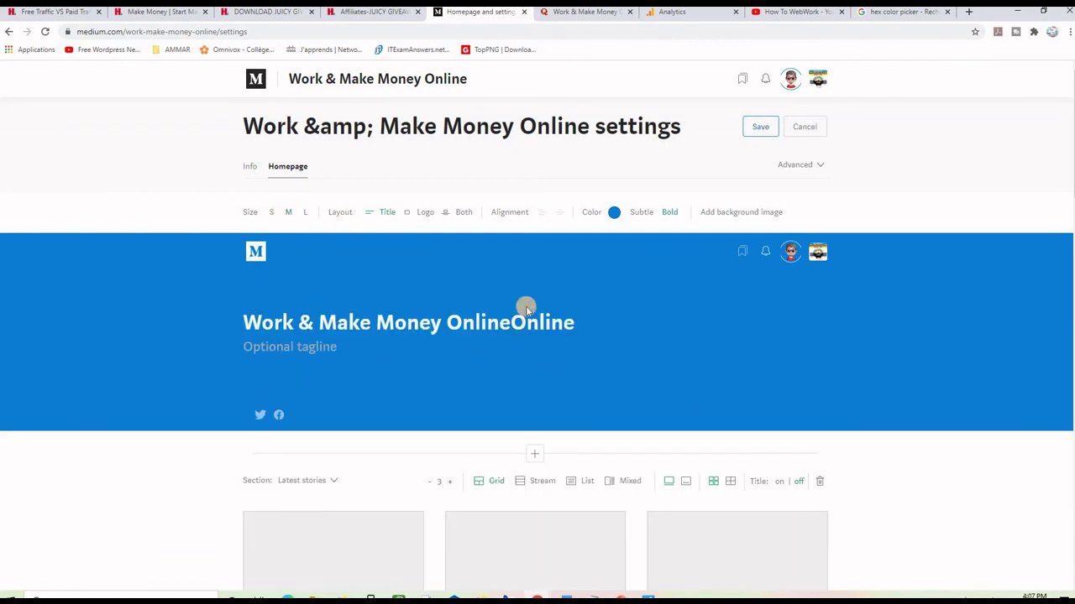
{"action": "left_click", "coordinate": [271, 213]}
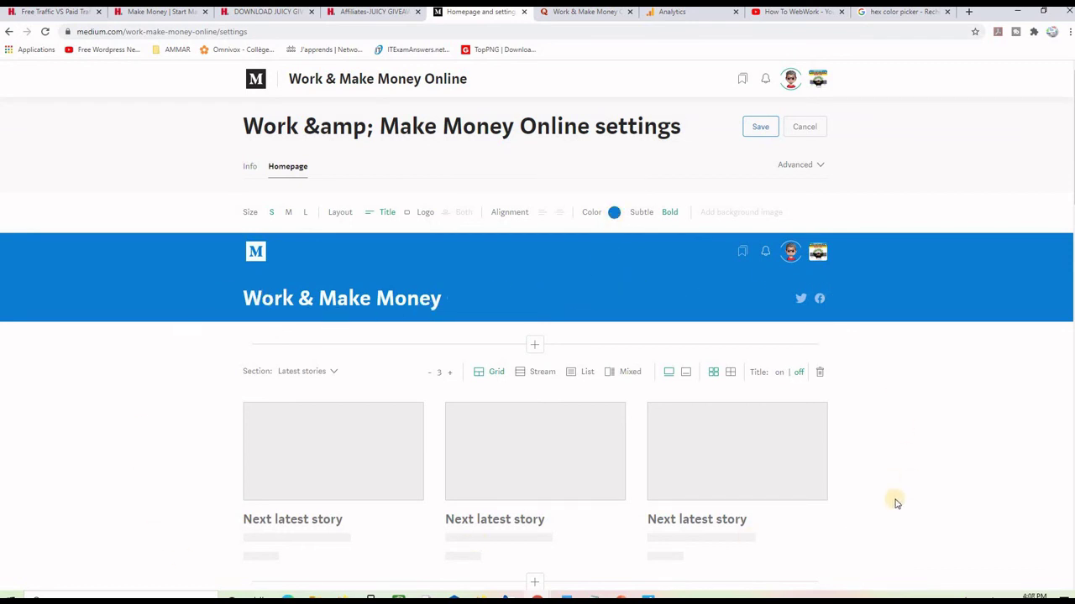
Step: Select the header's custom accent color code, and switch to the browser page with Google's hex color picker
{"action": "left_click", "coordinate": [614, 214]}
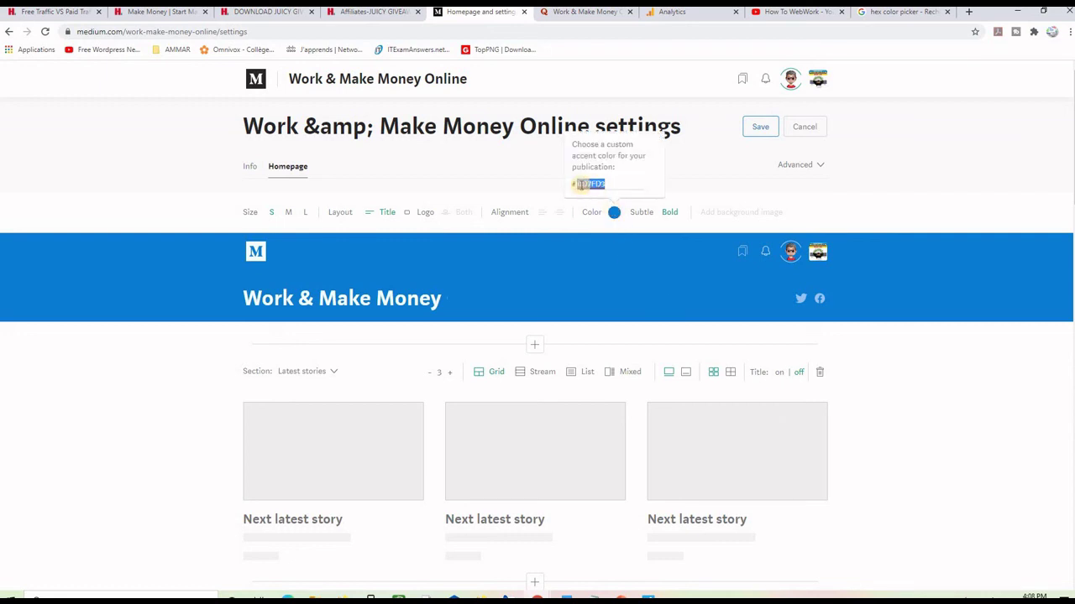
{"action": "left_click_drag", "start_coordinate": [602, 187], "coordinate": [577, 184]}
{"action": "left_click", "coordinate": [880, 17]}
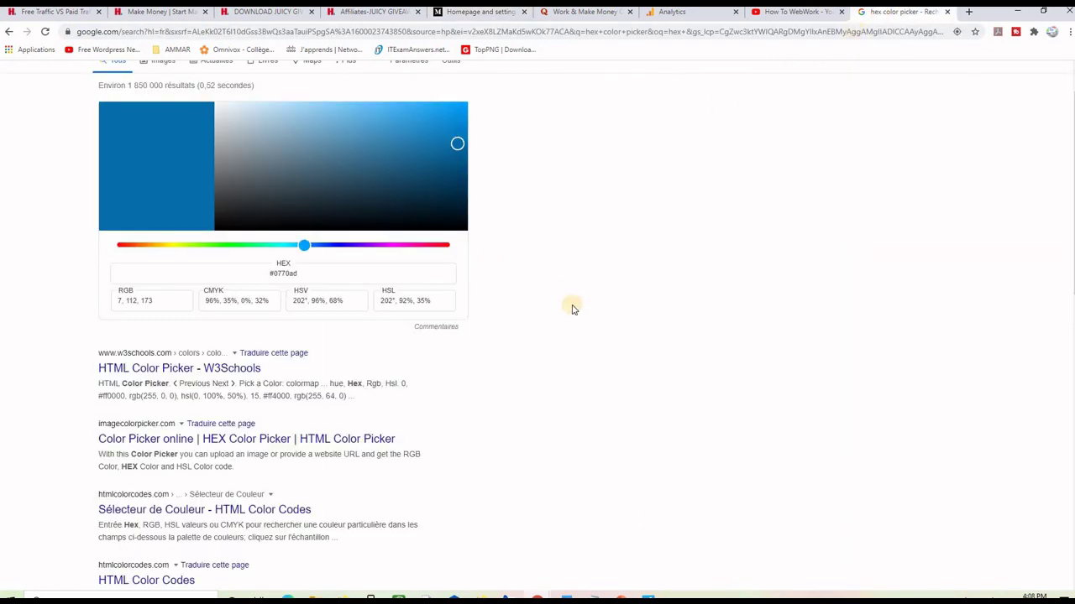
{"action": "scroll", "coordinate": [574, 307], "scroll_direction": "up", "scroll_amount": 1}
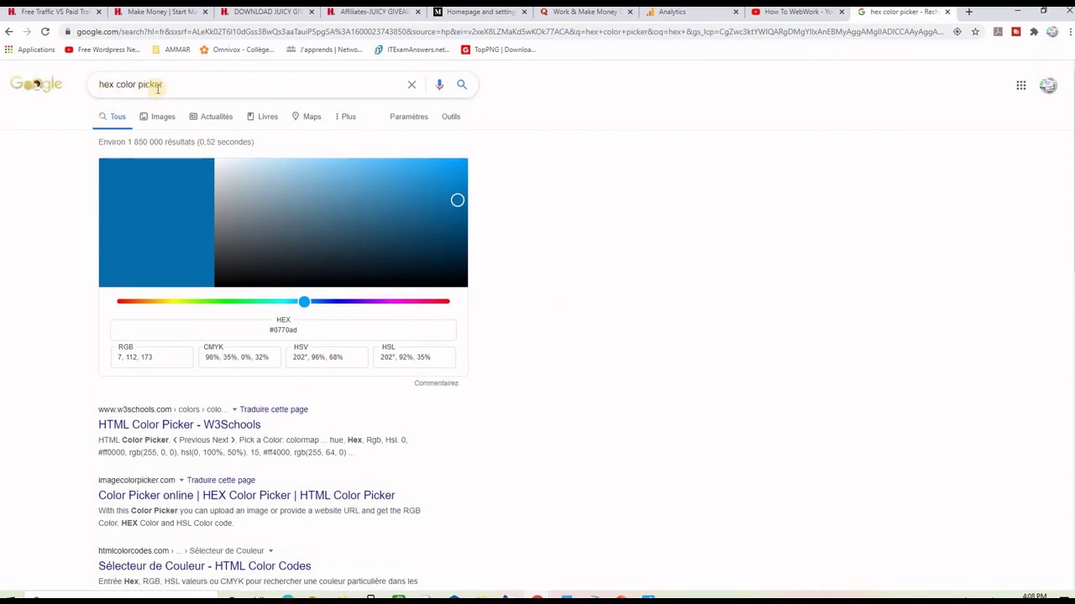
Step: Try out various blue shades in Google's hex color picker
{"action": "left_click", "coordinate": [445, 194]}
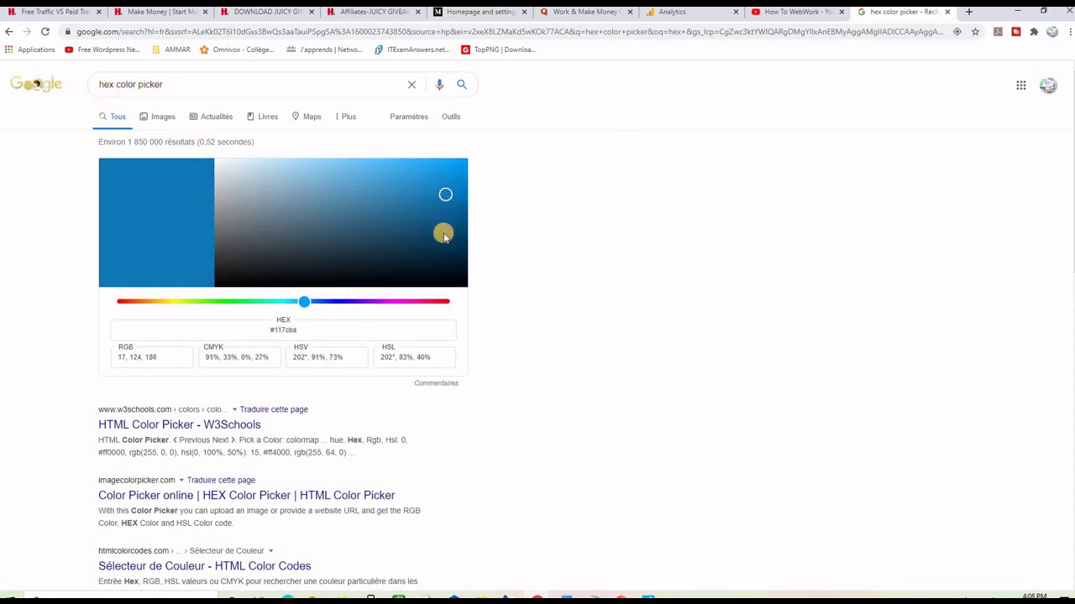
{"action": "left_click", "coordinate": [442, 232]}
{"action": "left_click", "coordinate": [389, 233]}
{"action": "left_click", "coordinate": [406, 185]}
{"action": "left_click", "coordinate": [434, 168]}
{"action": "left_click", "coordinate": [454, 192]}
{"action": "left_click", "coordinate": [447, 241]}
{"action": "left_click", "coordinate": [406, 210]}
{"action": "left_click", "coordinate": [374, 184]}
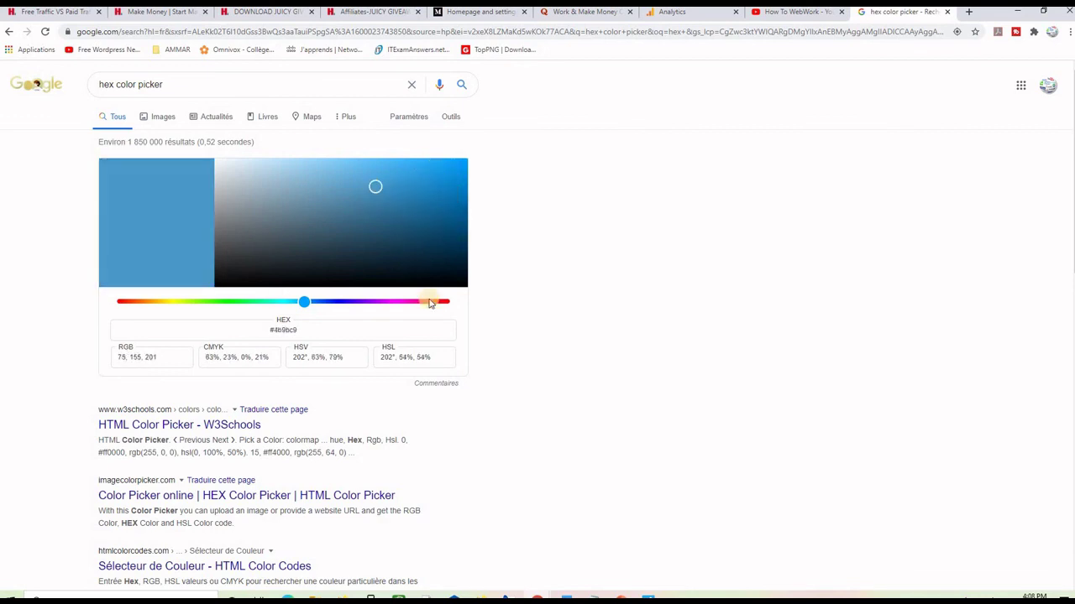
Step: Pick the dark red shade ba203f in the color picker and copy its hex code without the hash sign
{"action": "left_click", "coordinate": [438, 303]}
{"action": "left_click", "coordinate": [400, 174]}
{"action": "left_click", "coordinate": [408, 167]}
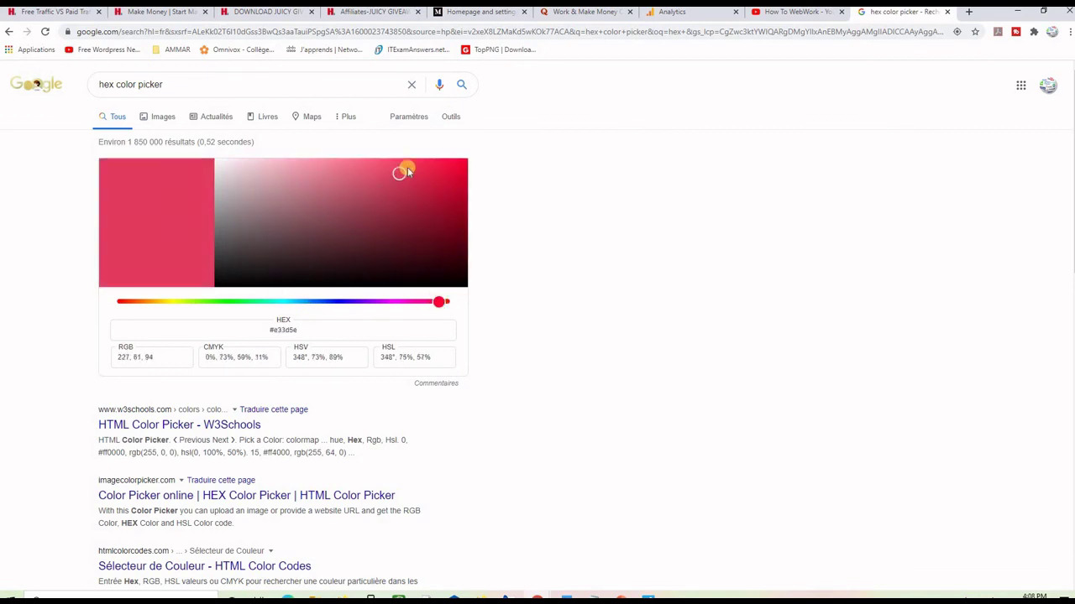
{"action": "left_click", "coordinate": [412, 169]}
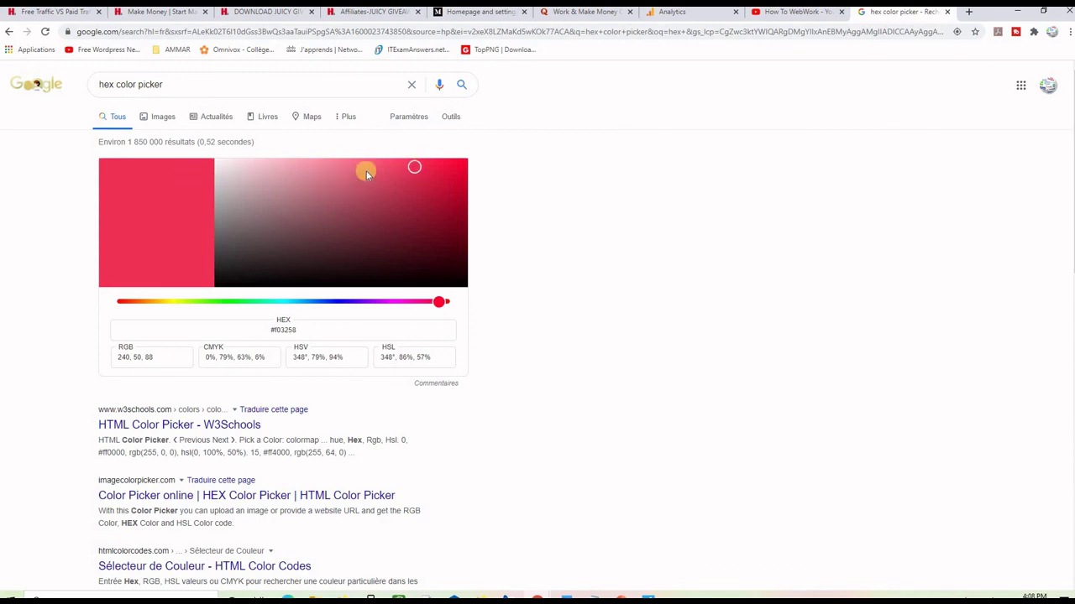
{"action": "left_click", "coordinate": [428, 186]}
{"action": "left_click", "coordinate": [426, 195]}
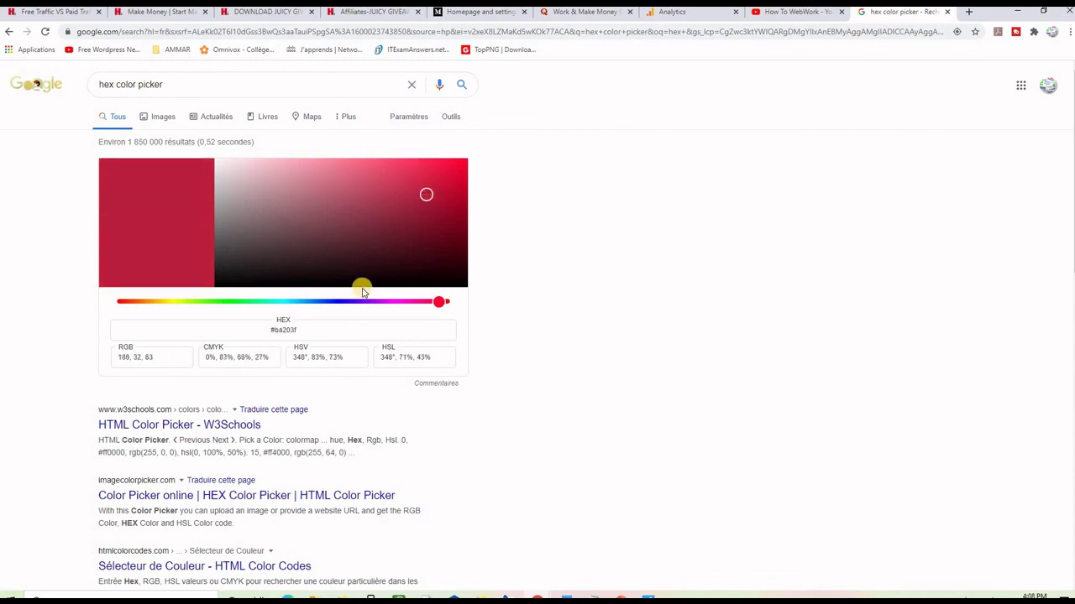
{"action": "left_click_drag", "start_coordinate": [293, 330], "coordinate": [278, 329]}
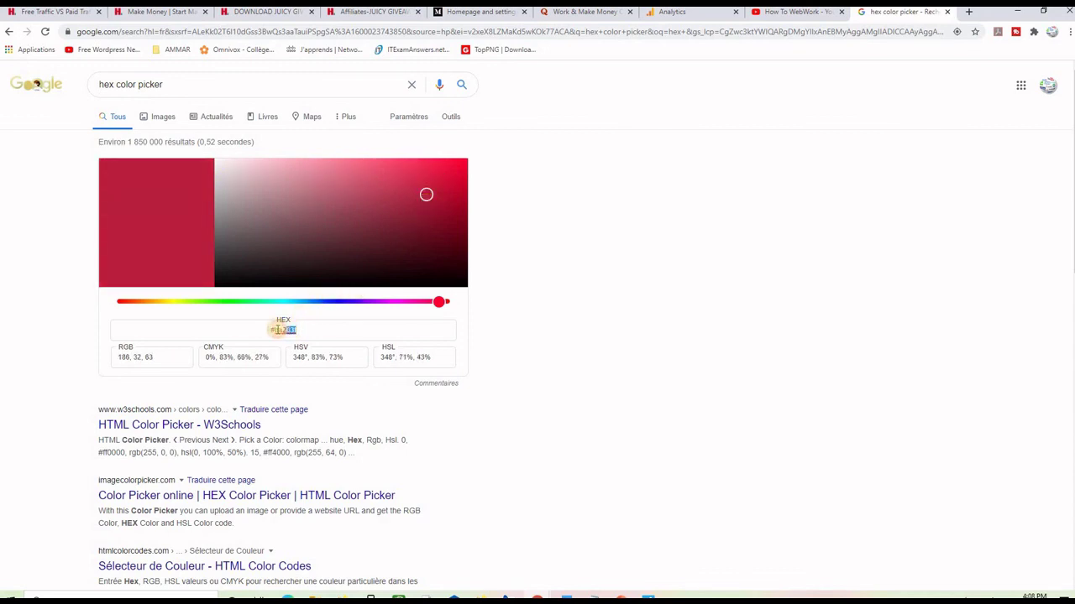
{"action": "right_click", "coordinate": [284, 330]}
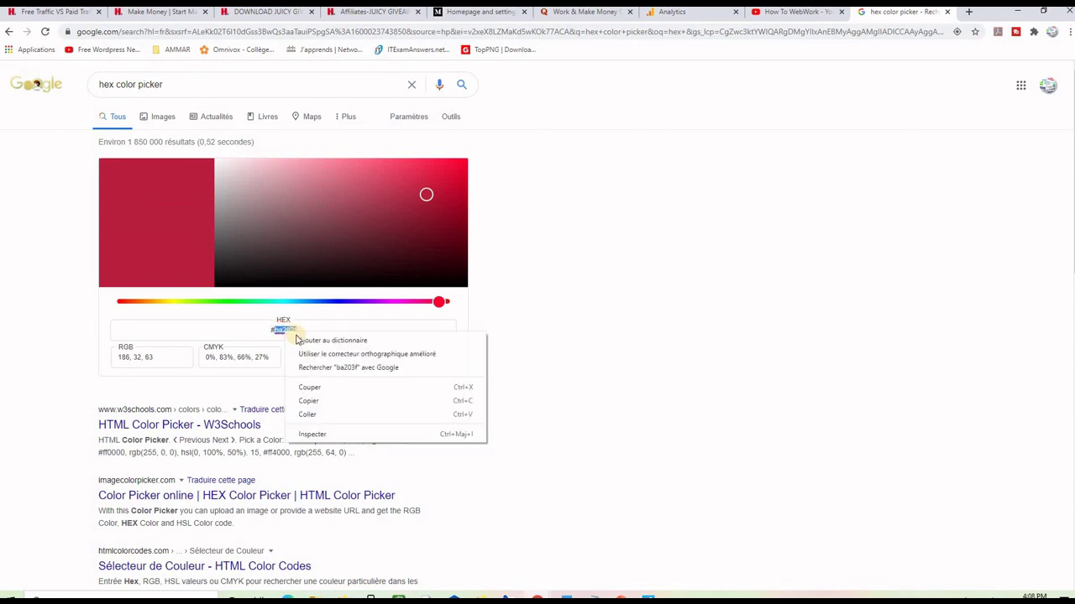
{"action": "left_click", "coordinate": [309, 397]}
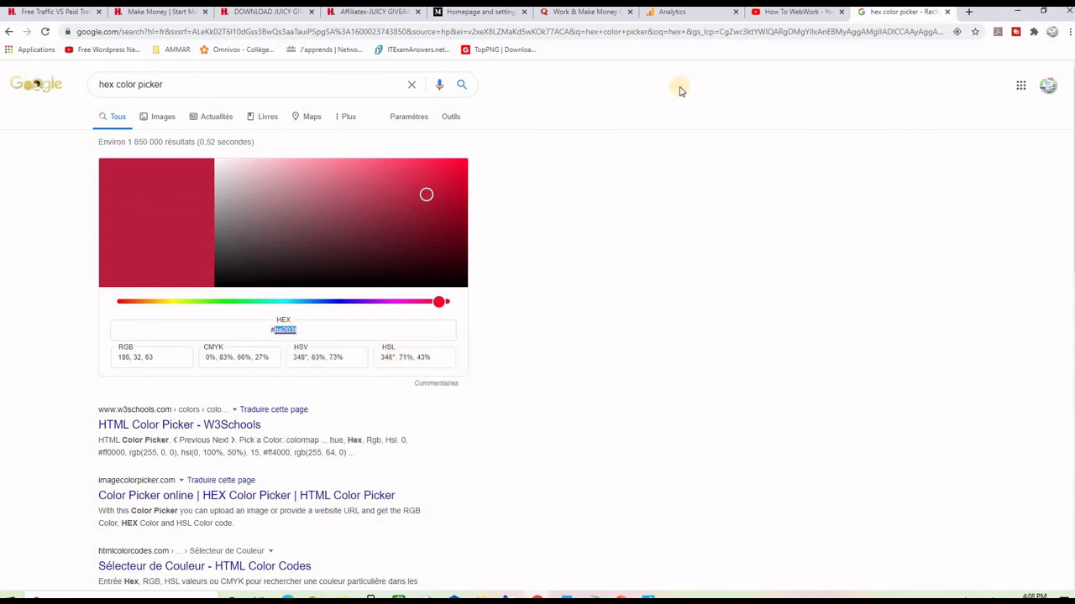
Step: Return to the publication's homepage settings and set the accent color to ba203f
{"action": "left_click", "coordinate": [470, 15]}
{"action": "right_click", "coordinate": [594, 187]}
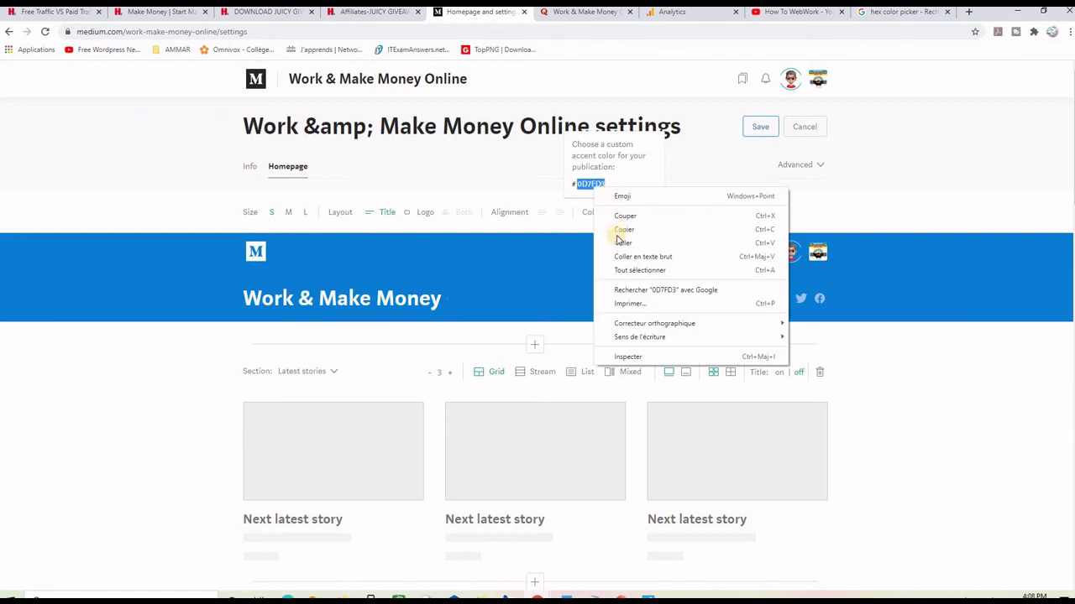
{"action": "left_click", "coordinate": [621, 242]}
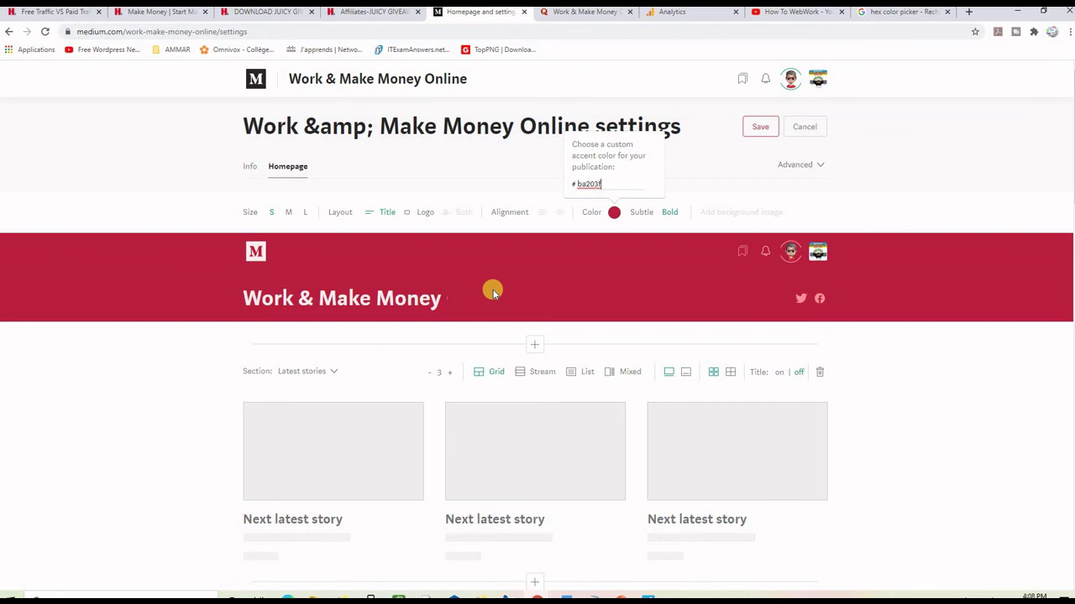
Step: Pick the light blue shade 3898f2 in Google's hex color picker and copy its hex code without the hash sign
{"action": "left_click", "coordinate": [876, 15]}
{"action": "left_click_drag", "start_coordinate": [328, 302], "coordinate": [293, 302]}
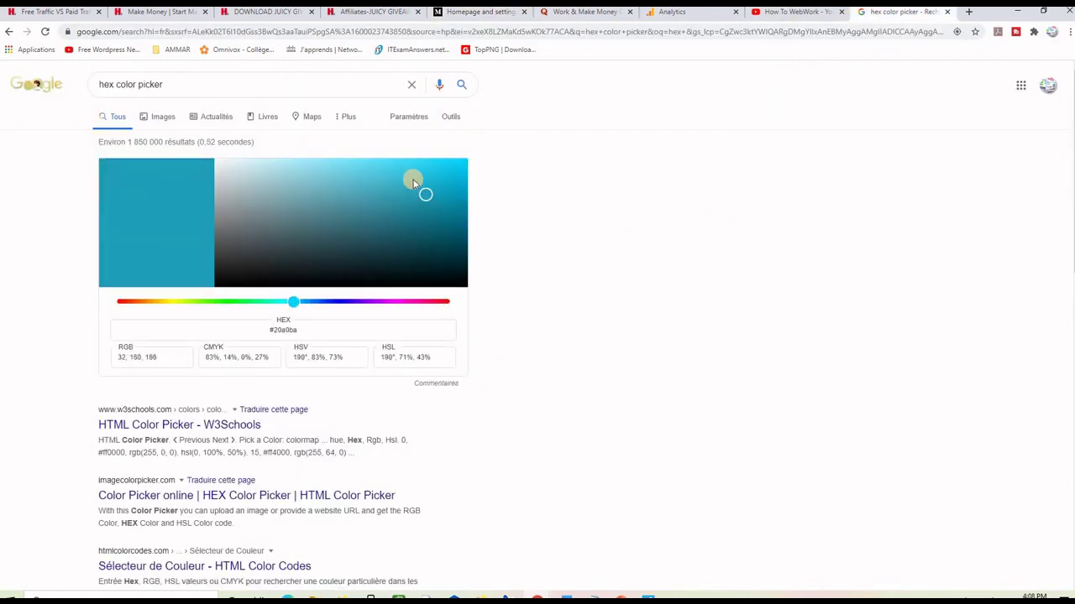
{"action": "left_click", "coordinate": [311, 304]}
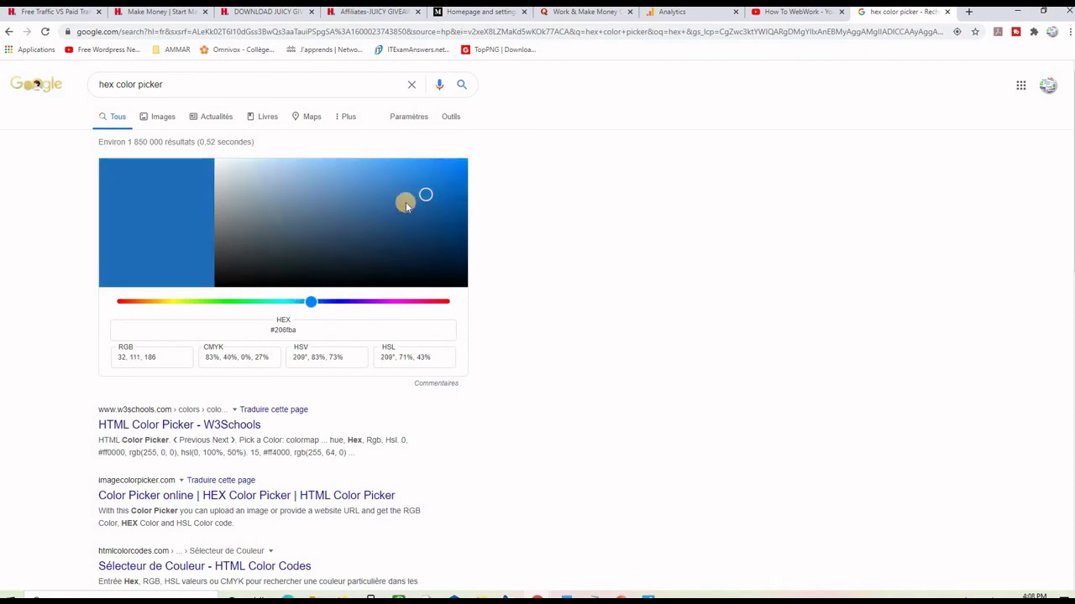
{"action": "left_click_drag", "start_coordinate": [425, 168], "coordinate": [412, 167]}
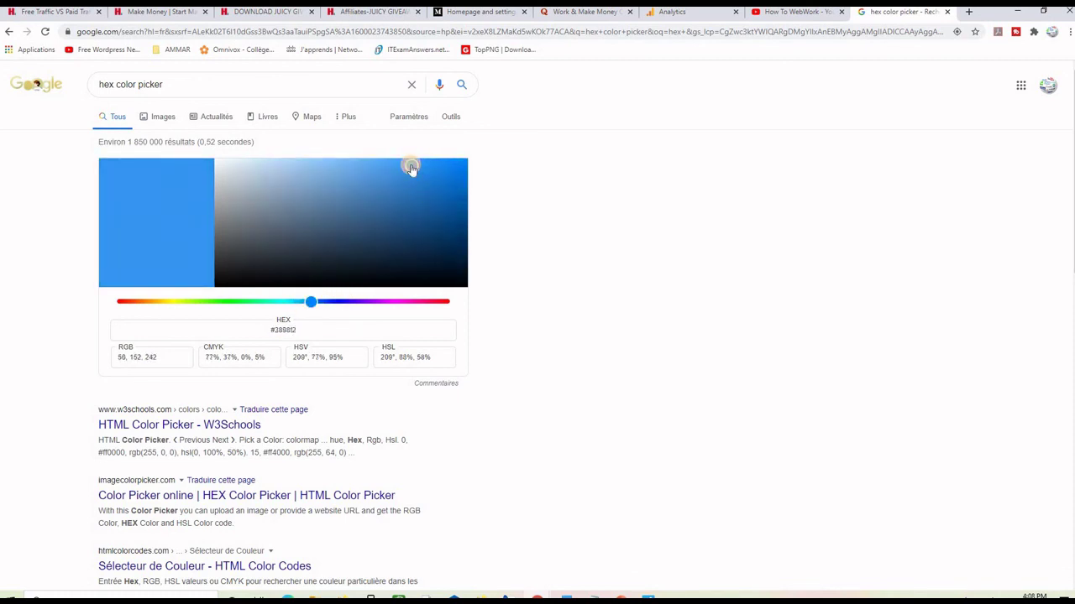
{"action": "double_click", "coordinate": [290, 331]}
{"action": "right_click", "coordinate": [281, 330]}
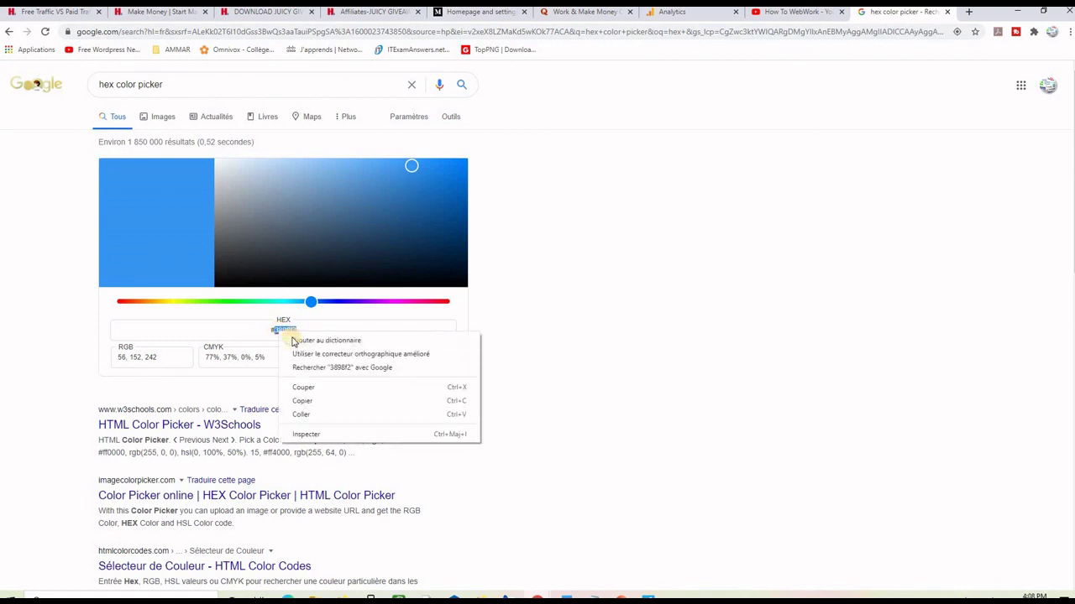
{"action": "left_click", "coordinate": [304, 398]}
Step: Return to the publication's homepage settings, set the accent color to 3898f2 and save the changes
{"action": "left_click", "coordinate": [487, 12]}
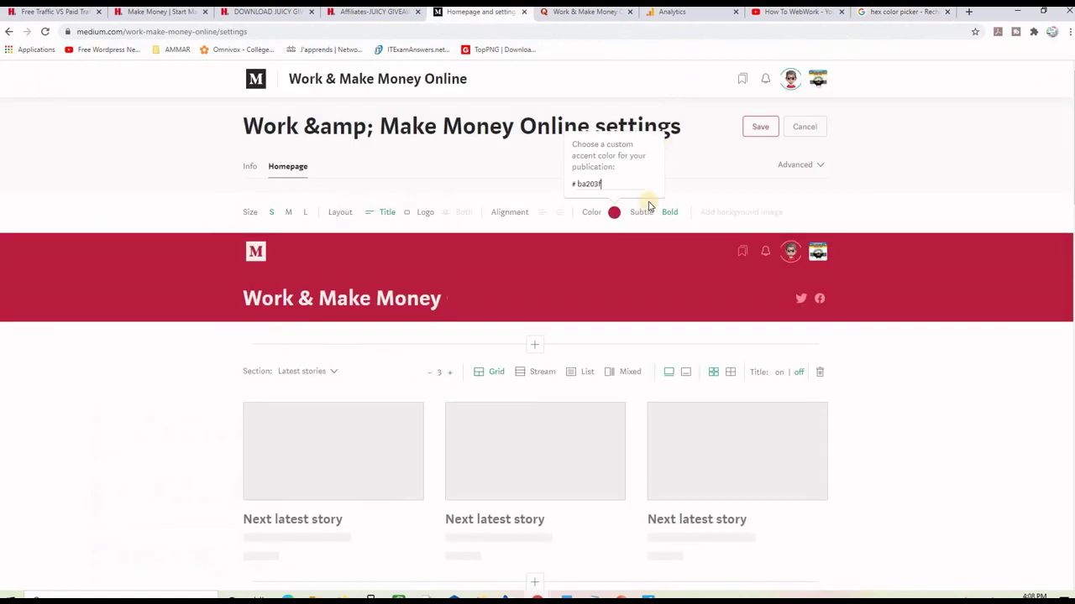
{"action": "double_click", "coordinate": [590, 182]}
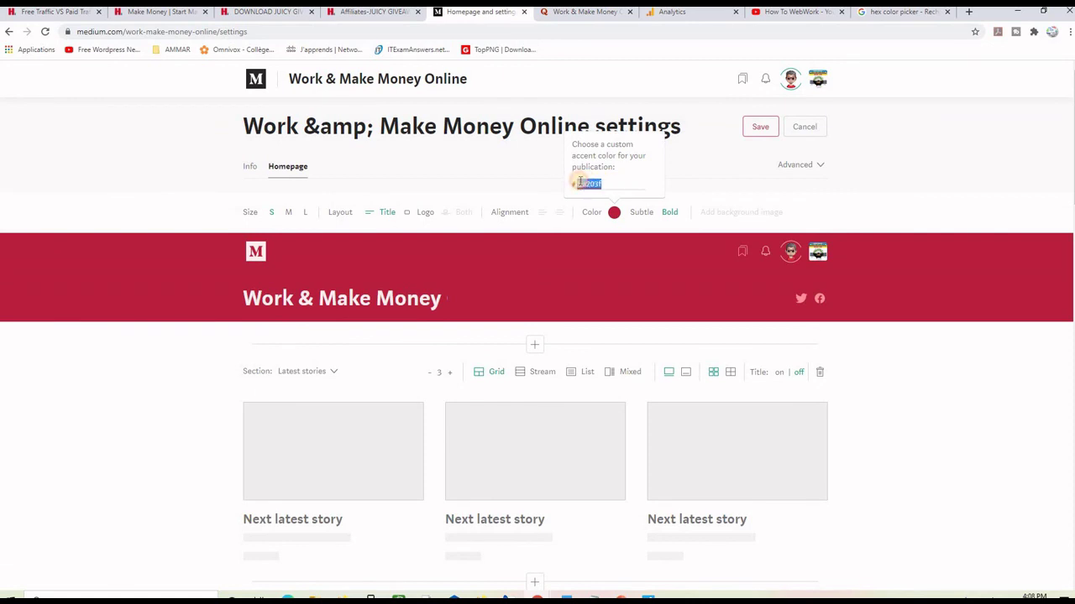
{"action": "right_click", "coordinate": [580, 181]}
{"action": "left_click", "coordinate": [607, 263]}
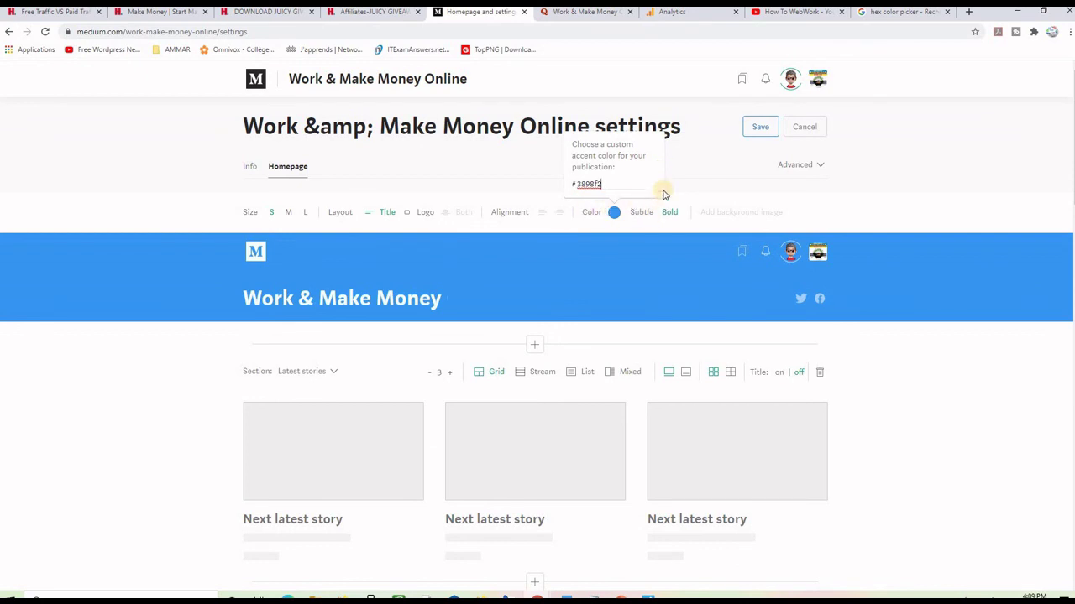
{"action": "left_click", "coordinate": [758, 128]}
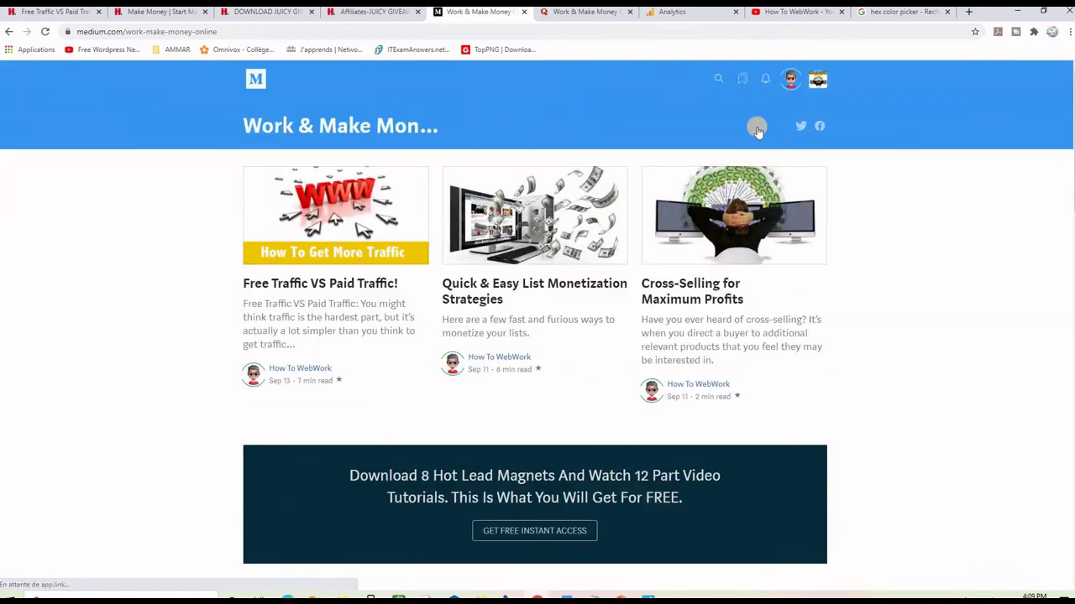
Step: Reopen the publication's homepage settings and add a section directly below the header
{"action": "left_click", "coordinate": [819, 86]}
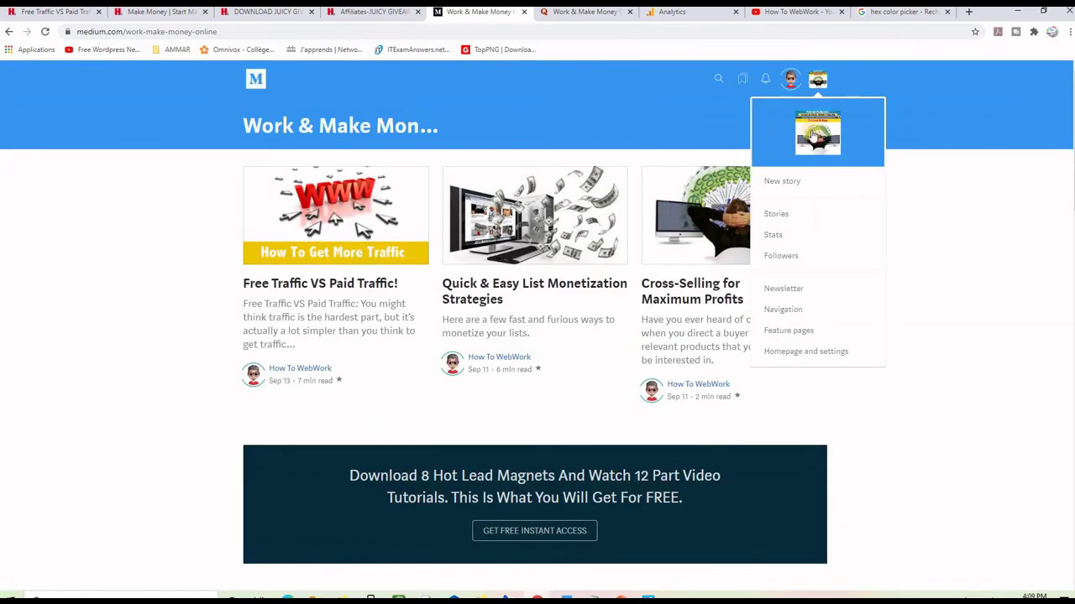
{"action": "left_click", "coordinate": [792, 350]}
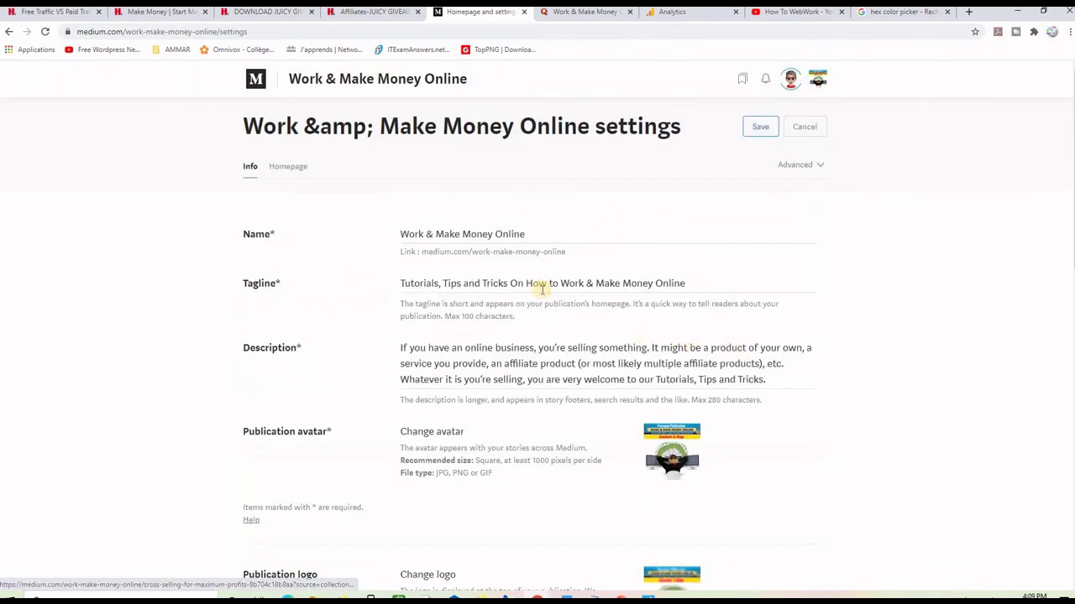
{"action": "left_click", "coordinate": [294, 168]}
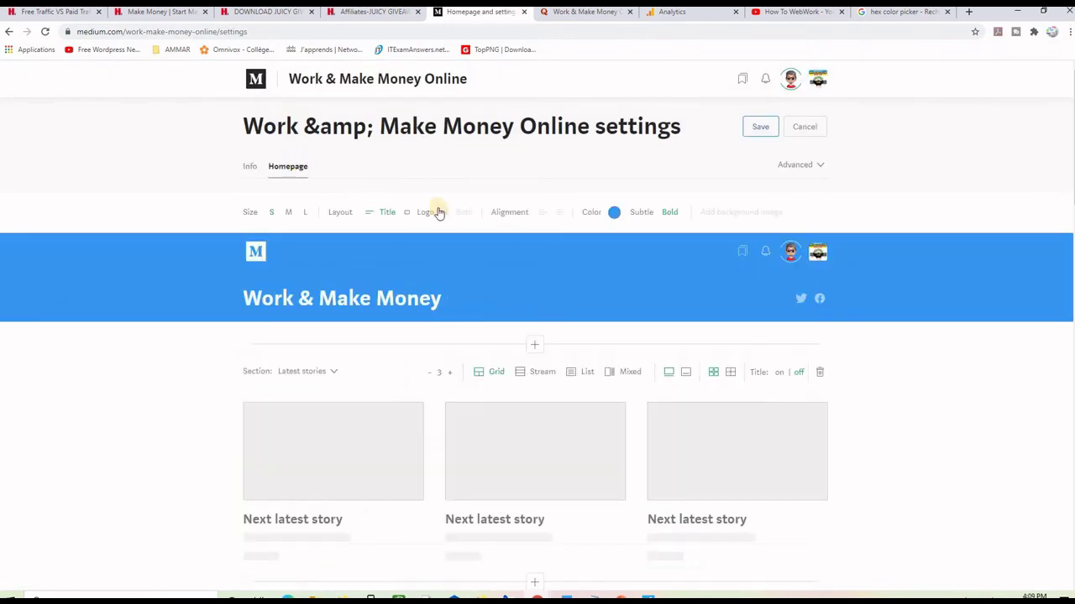
{"action": "scroll", "coordinate": [927, 317], "scroll_direction": "down", "scroll_amount": 2}
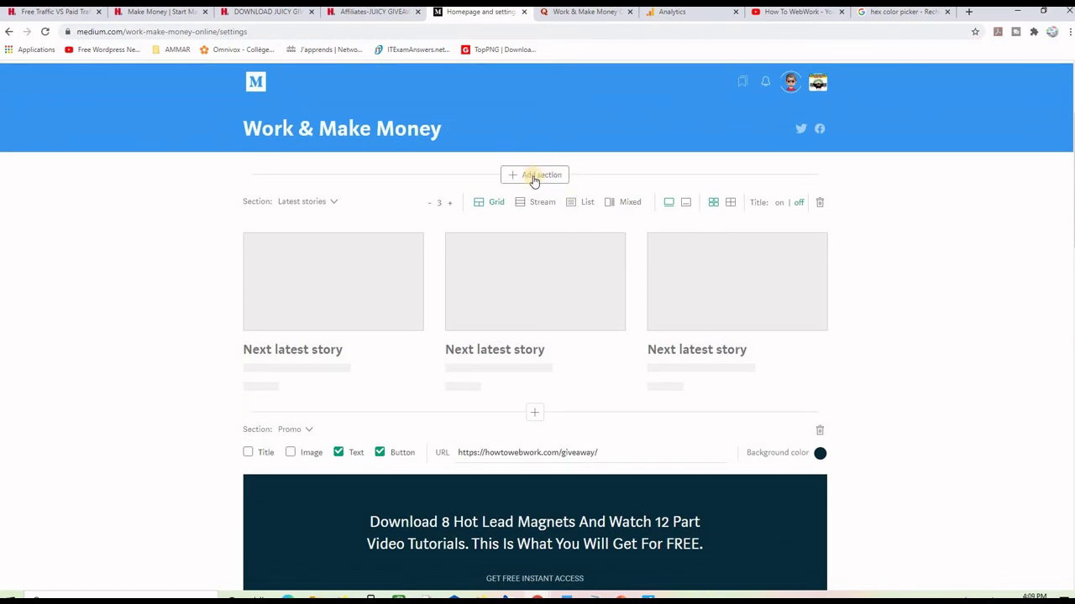
{"action": "left_click", "coordinate": [533, 177]}
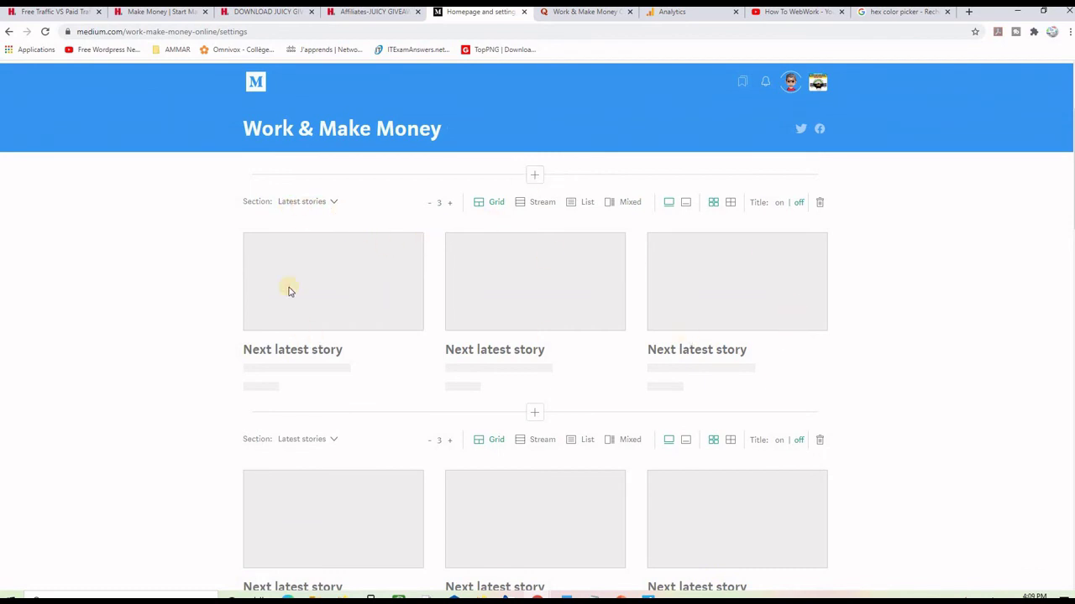
Step: Check the section types available for the new section, and remove that section from the homepage
{"action": "left_click", "coordinate": [334, 203]}
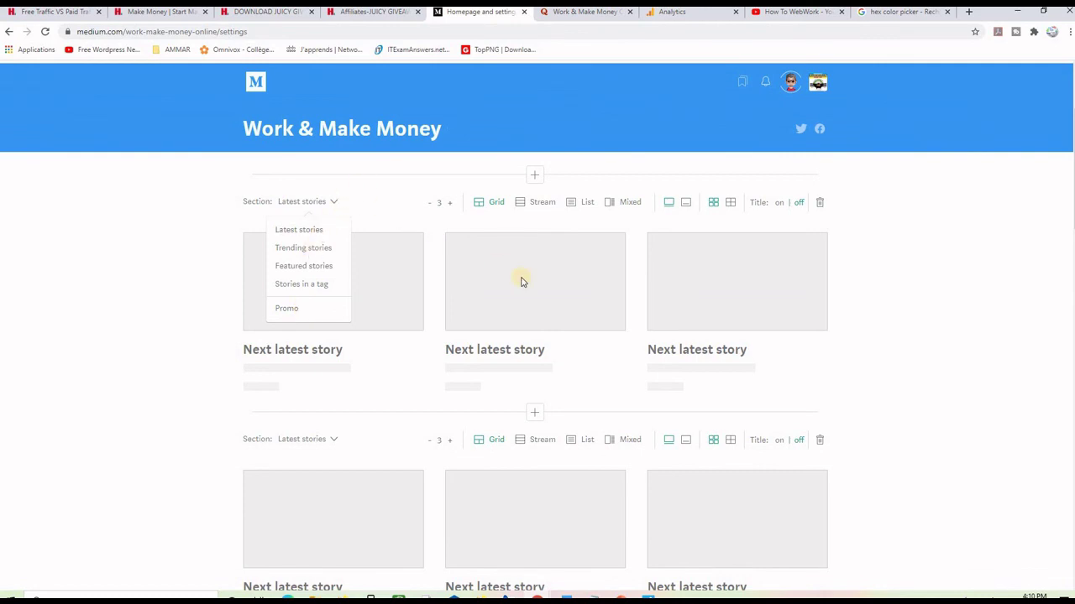
{"action": "left_click", "coordinate": [874, 262]}
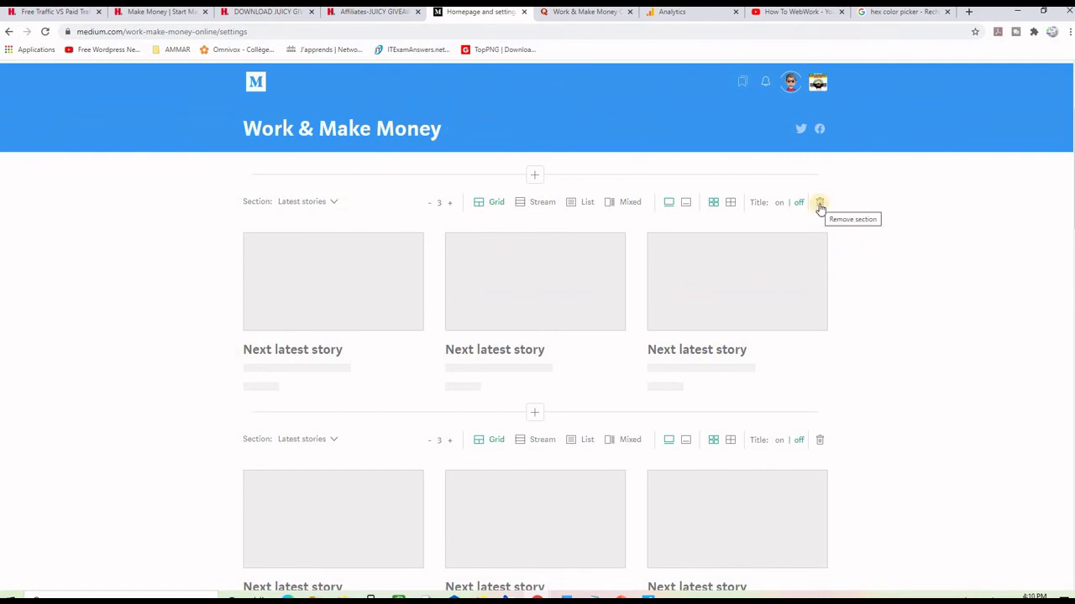
{"action": "left_click", "coordinate": [821, 207]}
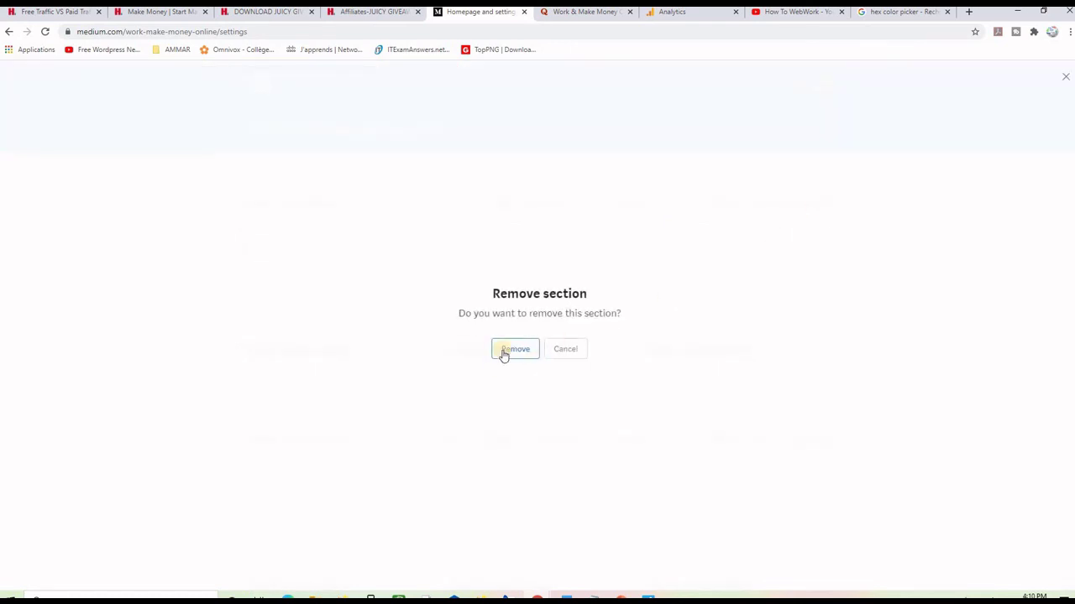
{"action": "left_click", "coordinate": [504, 351]}
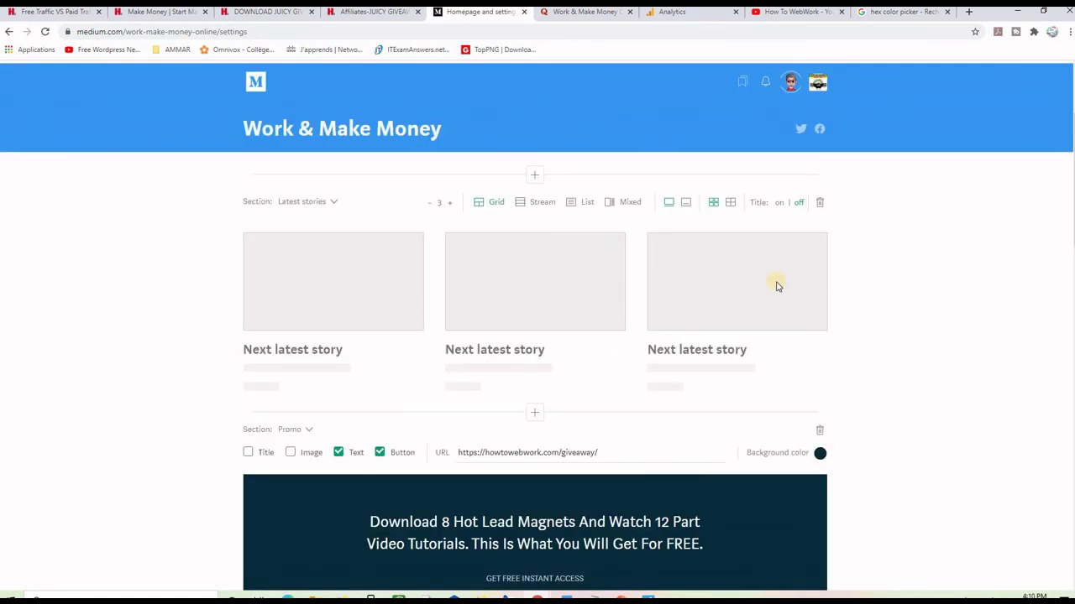
Step: Examine the promo and story sections in the homepage settings and on the published homepage down to its footer
{"action": "scroll", "coordinate": [954, 326], "scroll_direction": "down", "scroll_amount": 3}
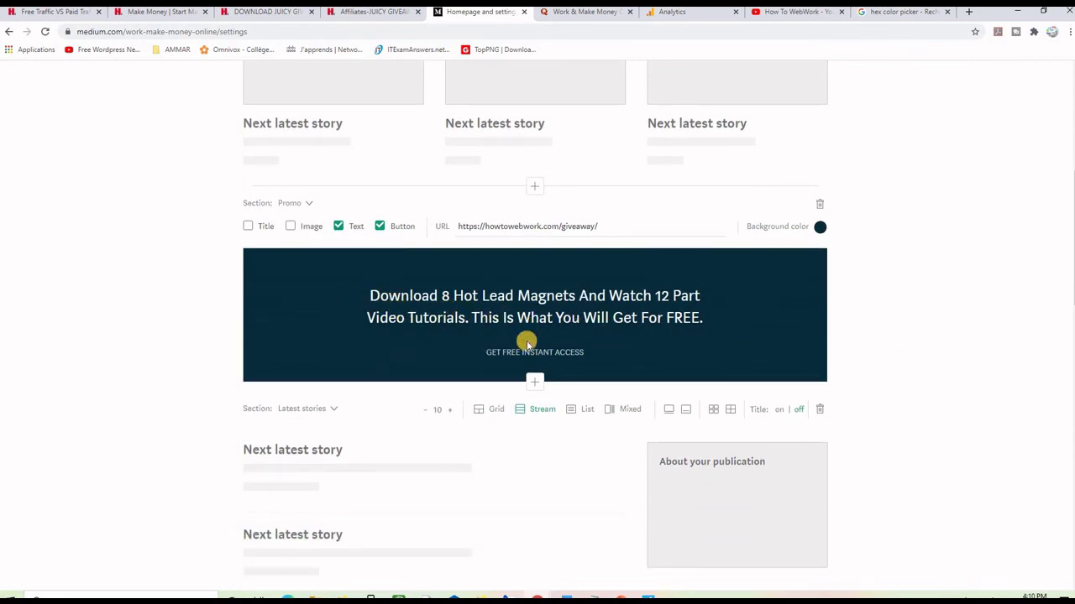
{"action": "scroll", "coordinate": [924, 353], "scroll_direction": "up", "scroll_amount": 5}
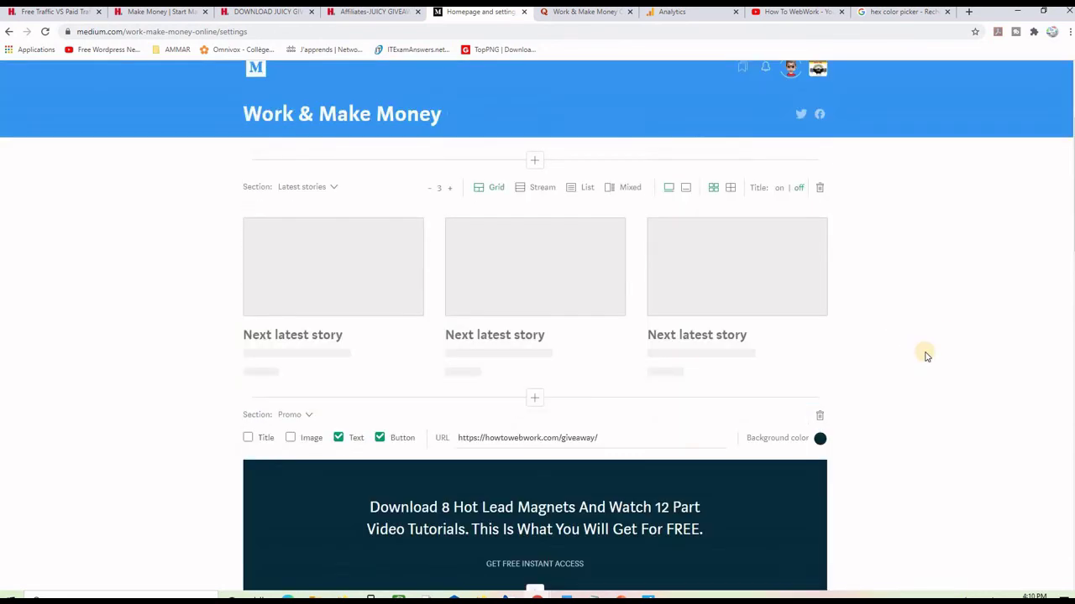
{"action": "left_click", "coordinate": [382, 84]}
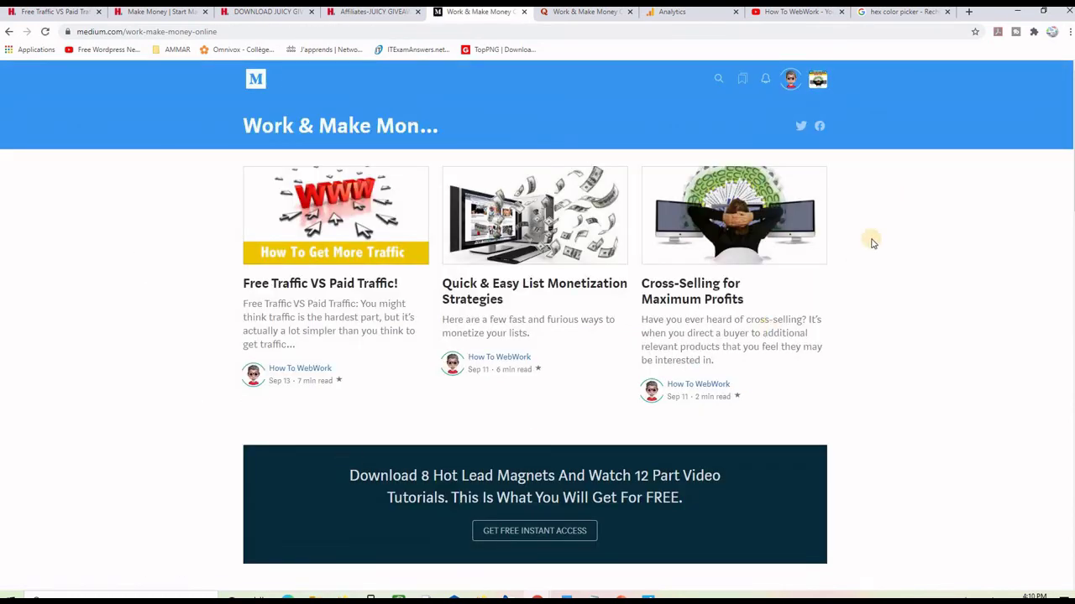
{"action": "scroll", "coordinate": [881, 324], "scroll_direction": "down", "scroll_amount": 2}
{"action": "scroll", "coordinate": [873, 277], "scroll_direction": "up", "scroll_amount": 2}
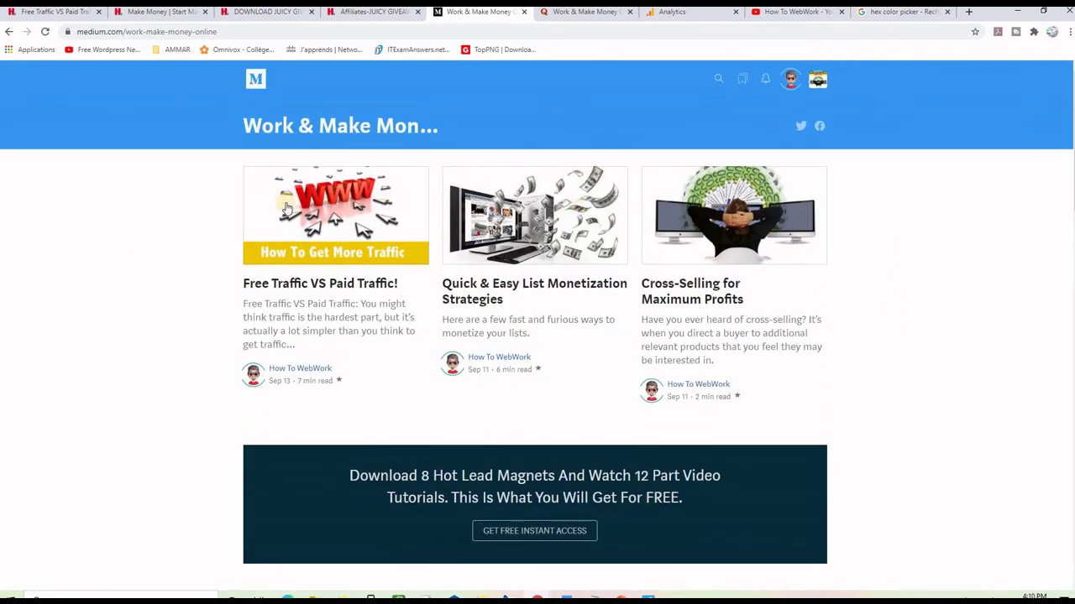
{"action": "scroll", "coordinate": [920, 359], "scroll_direction": "down", "scroll_amount": 2}
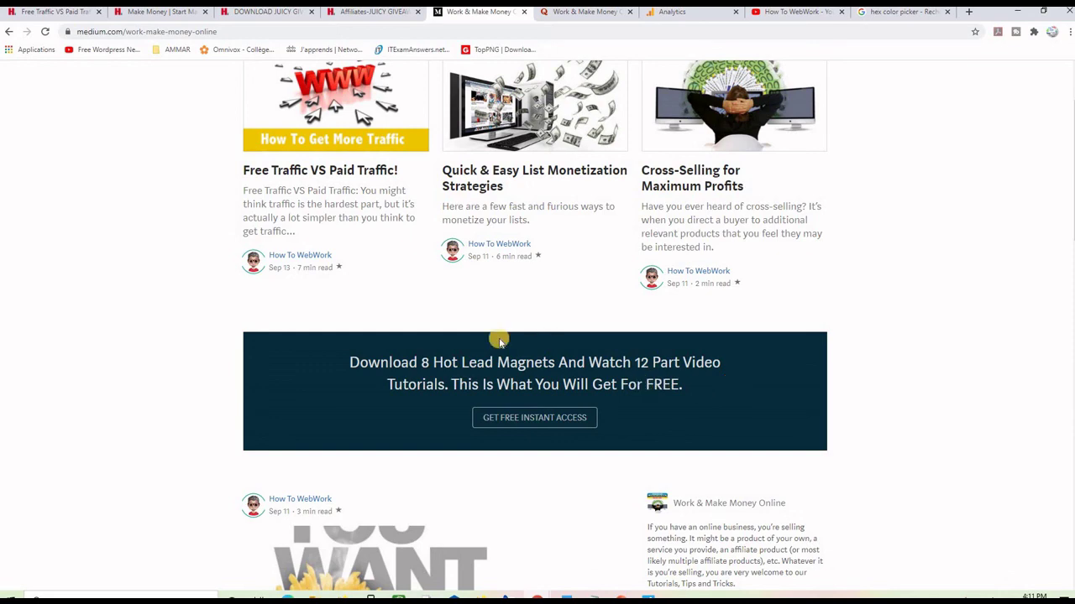
{"action": "scroll", "coordinate": [883, 403], "scroll_direction": "down", "scroll_amount": 4}
{"action": "scroll", "coordinate": [883, 407], "scroll_direction": "down", "scroll_amount": 13}
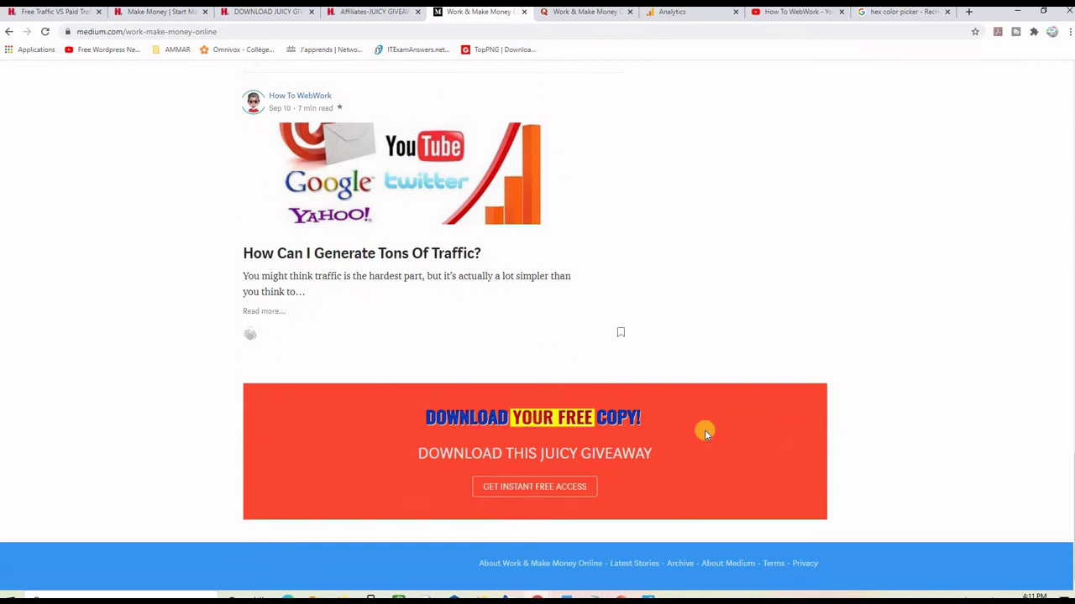
{"action": "scroll", "coordinate": [748, 408], "scroll_direction": "up", "scroll_amount": 14}
{"action": "scroll", "coordinate": [752, 401], "scroll_direction": "up", "scroll_amount": 4}
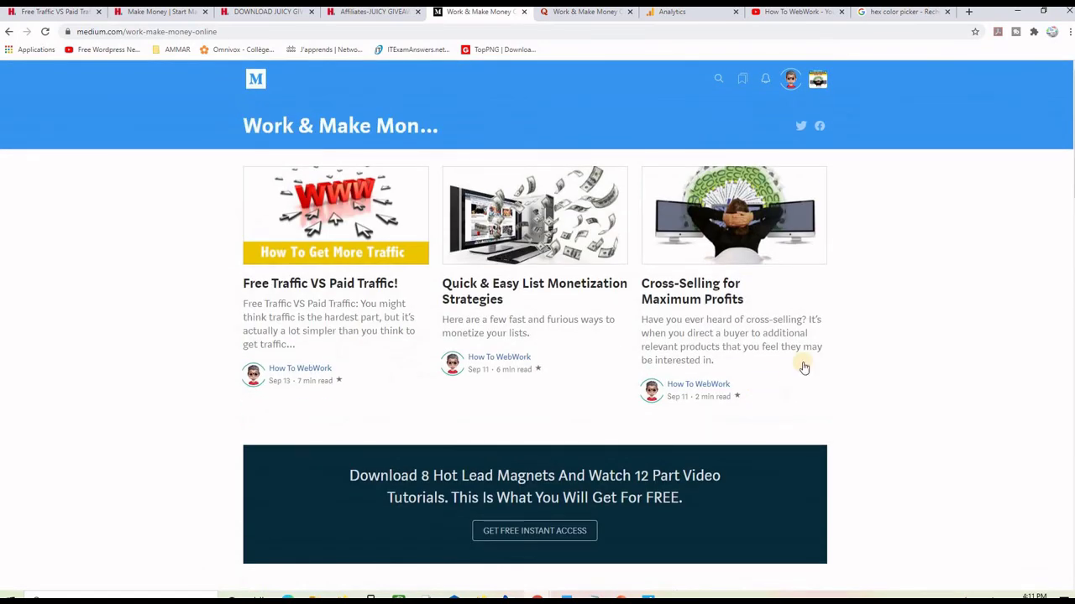
Step: In the publication's homepage settings, add a Promo section directly below the header with its image and text turned off
{"action": "left_click", "coordinate": [817, 79]}
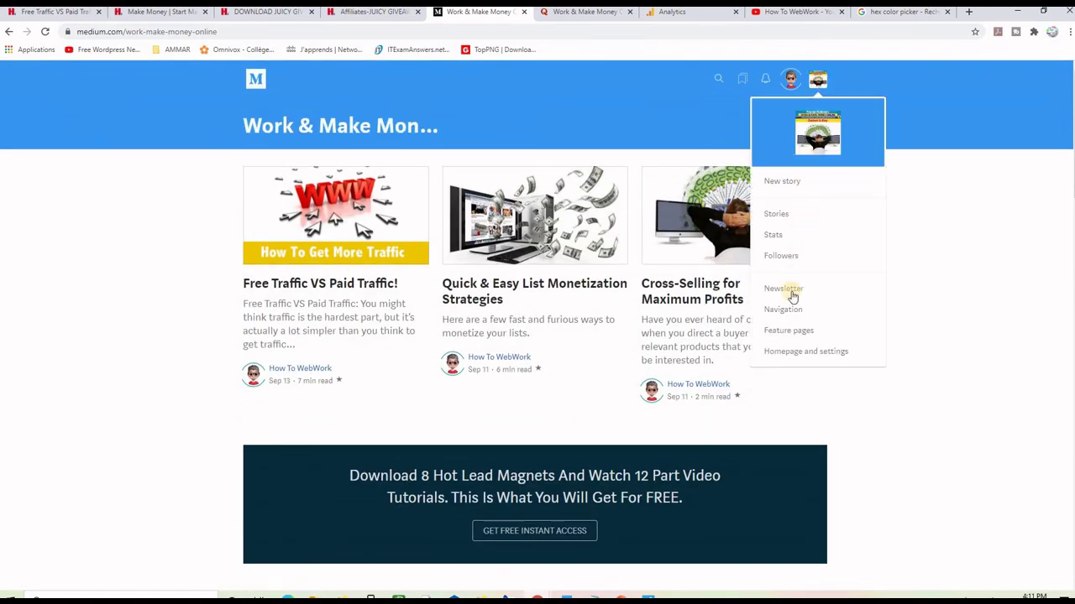
{"action": "left_click", "coordinate": [780, 357]}
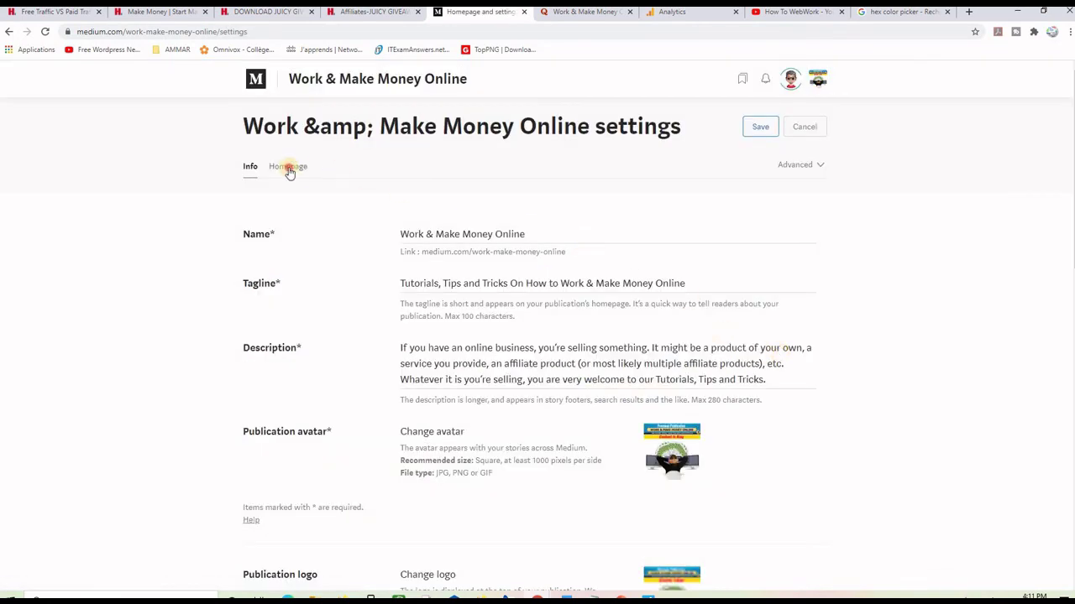
{"action": "left_click", "coordinate": [288, 167]}
{"action": "scroll", "coordinate": [544, 245], "scroll_direction": "down", "scroll_amount": 2}
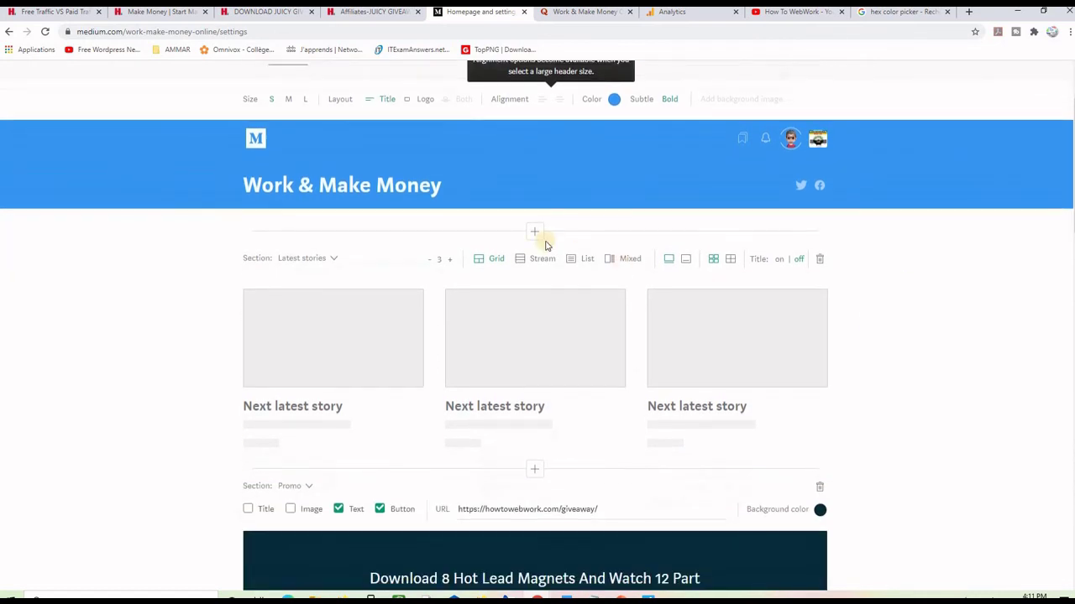
{"action": "left_click", "coordinate": [534, 235]}
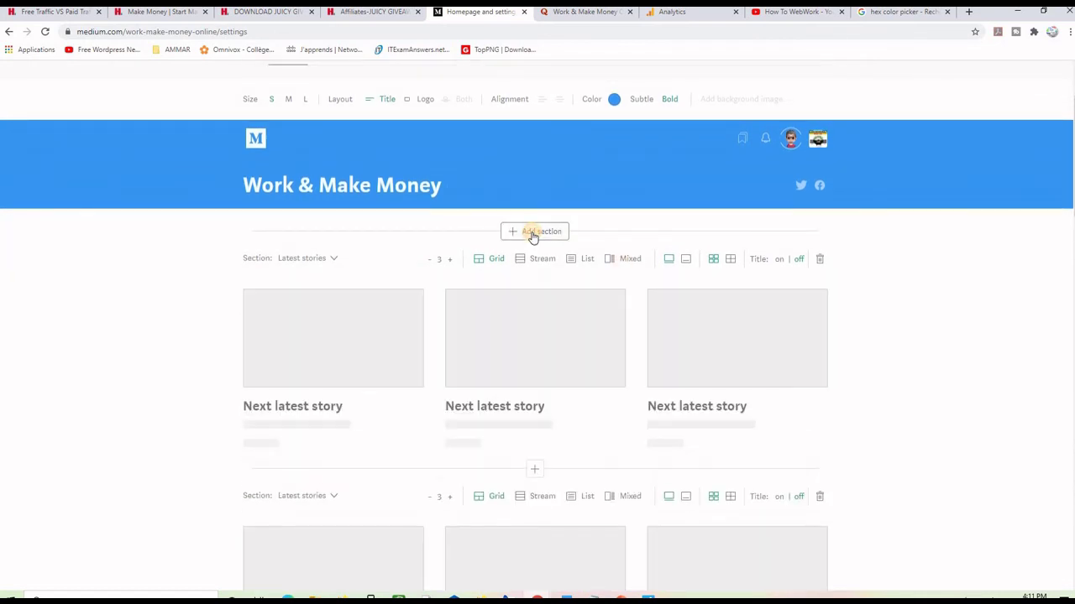
{"action": "left_click", "coordinate": [330, 261]}
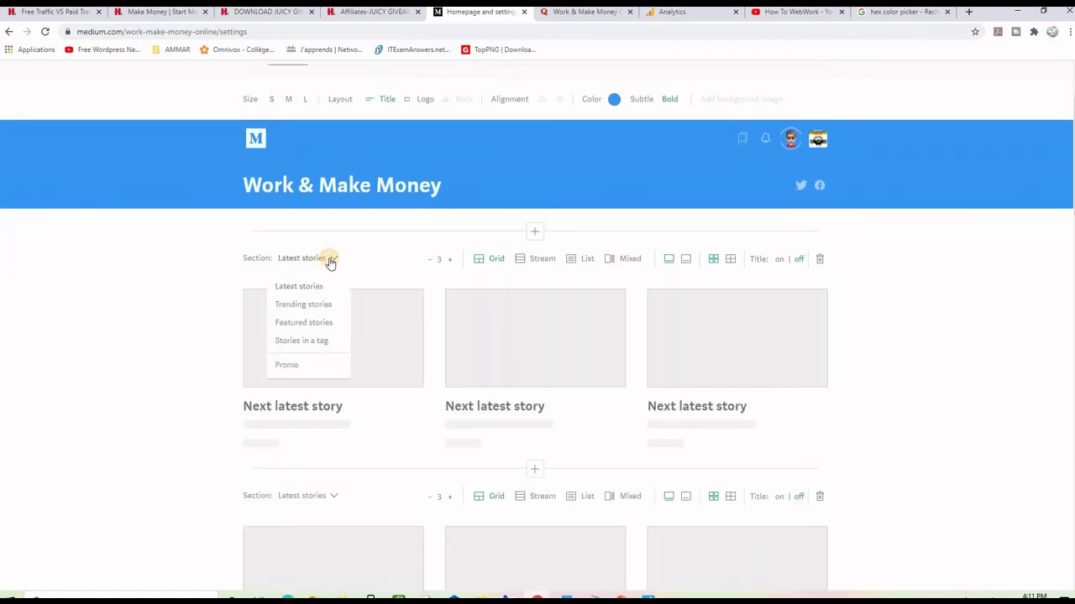
{"action": "left_click", "coordinate": [286, 366]}
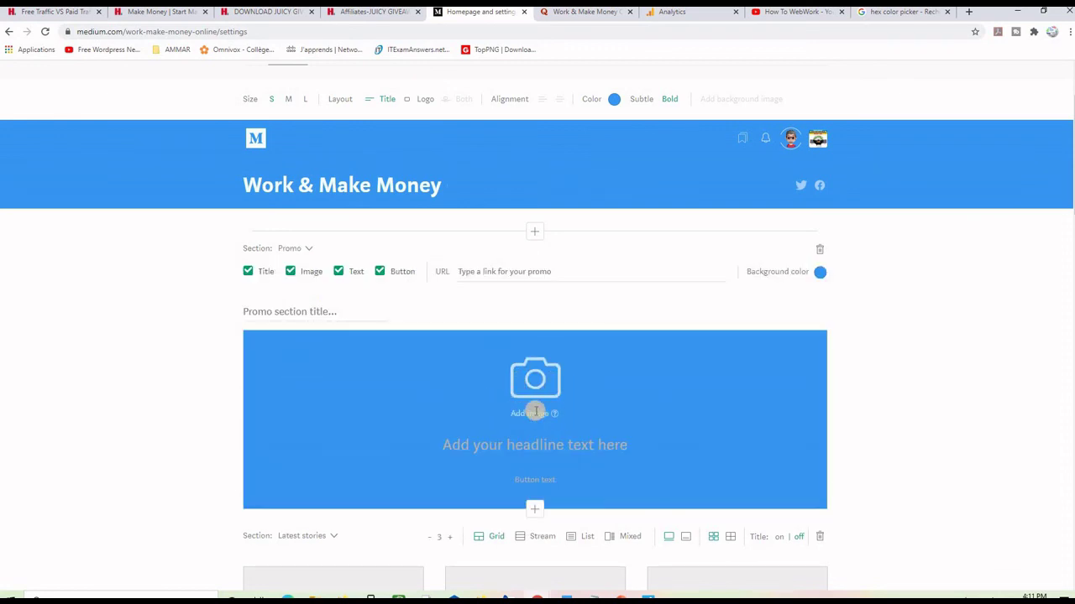
{"action": "left_click", "coordinate": [290, 272]}
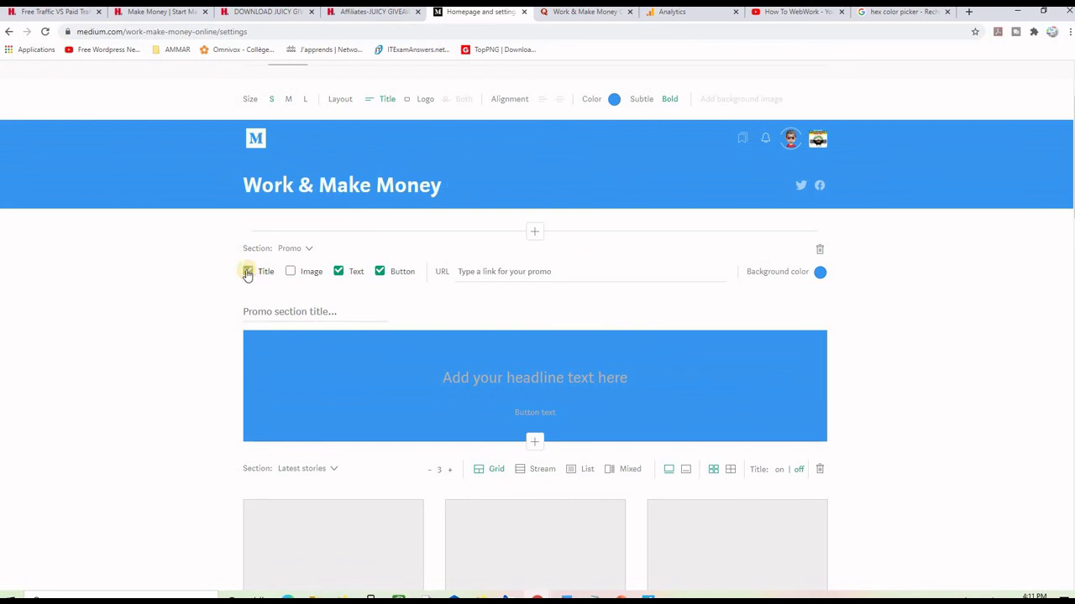
{"action": "left_click", "coordinate": [339, 272]}
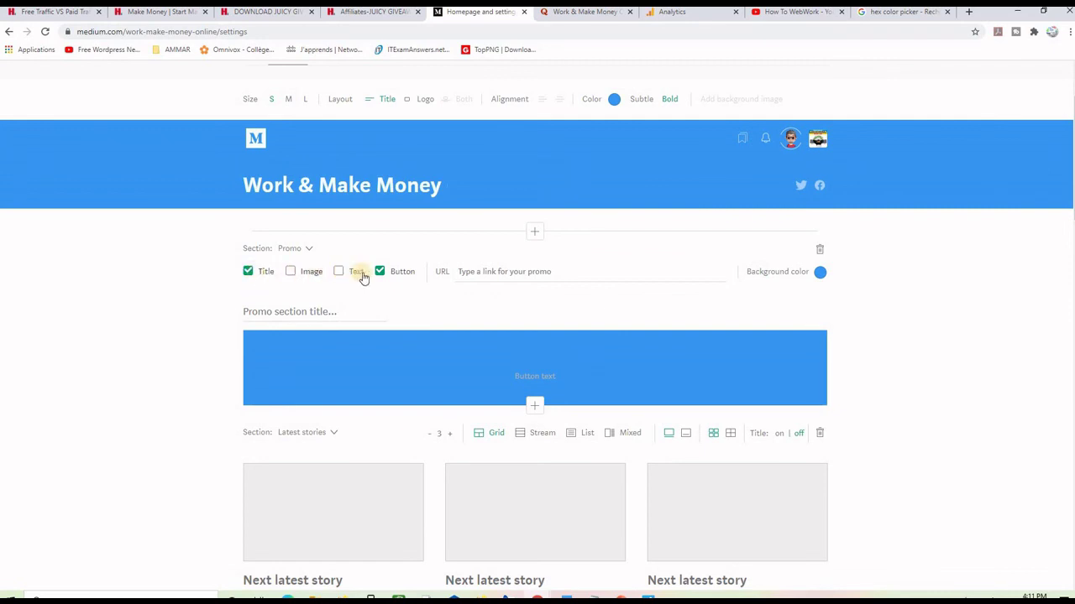
{"action": "left_click", "coordinate": [544, 366]}
{"action": "left_click", "coordinate": [285, 313]}
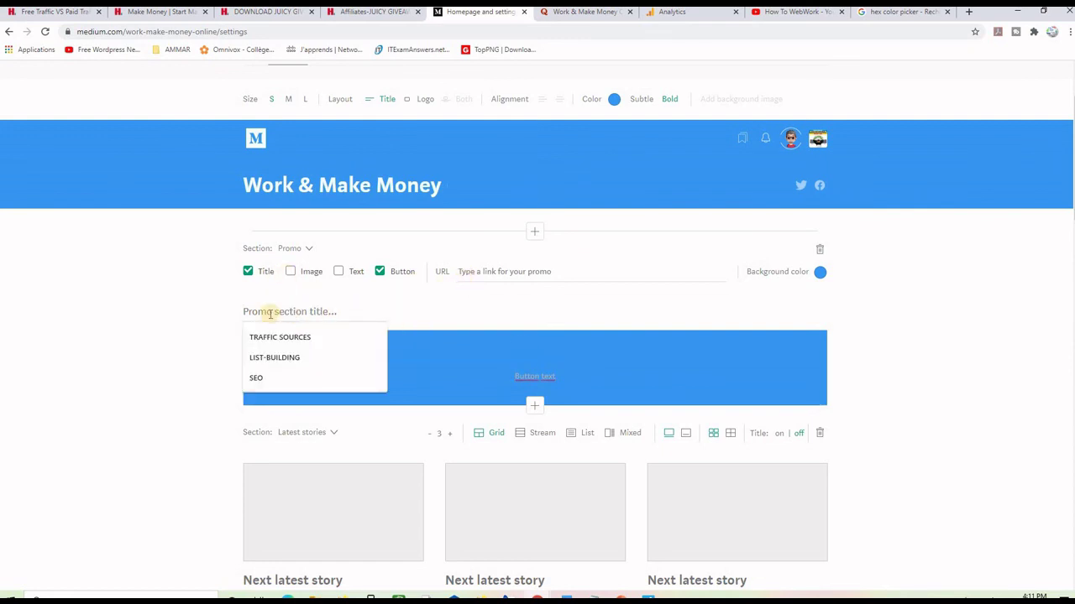
{"action": "left_click", "coordinate": [282, 339]}
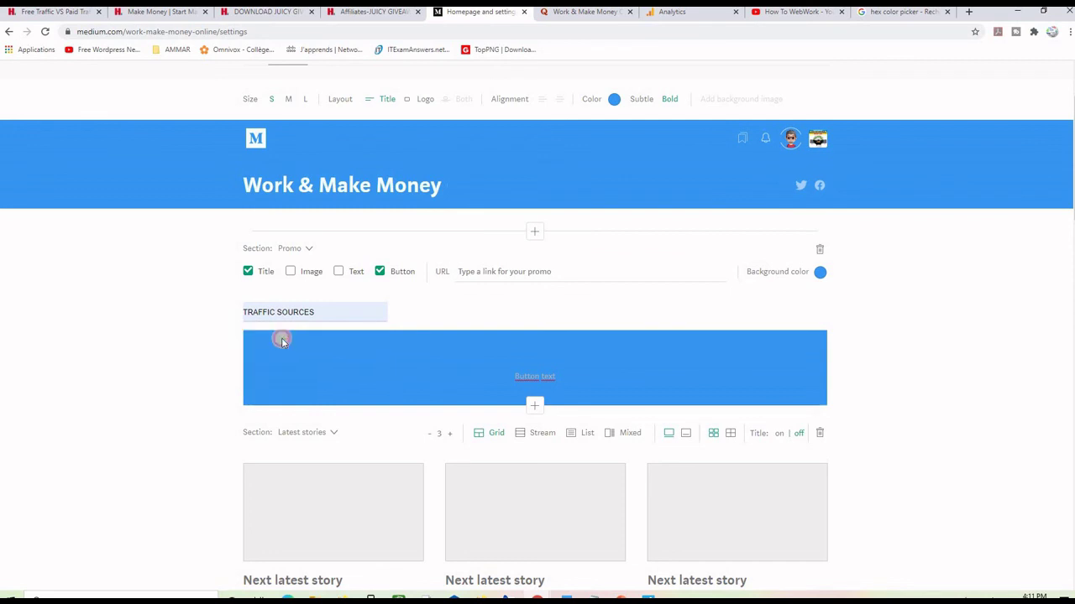
{"action": "left_click", "coordinate": [511, 274]}
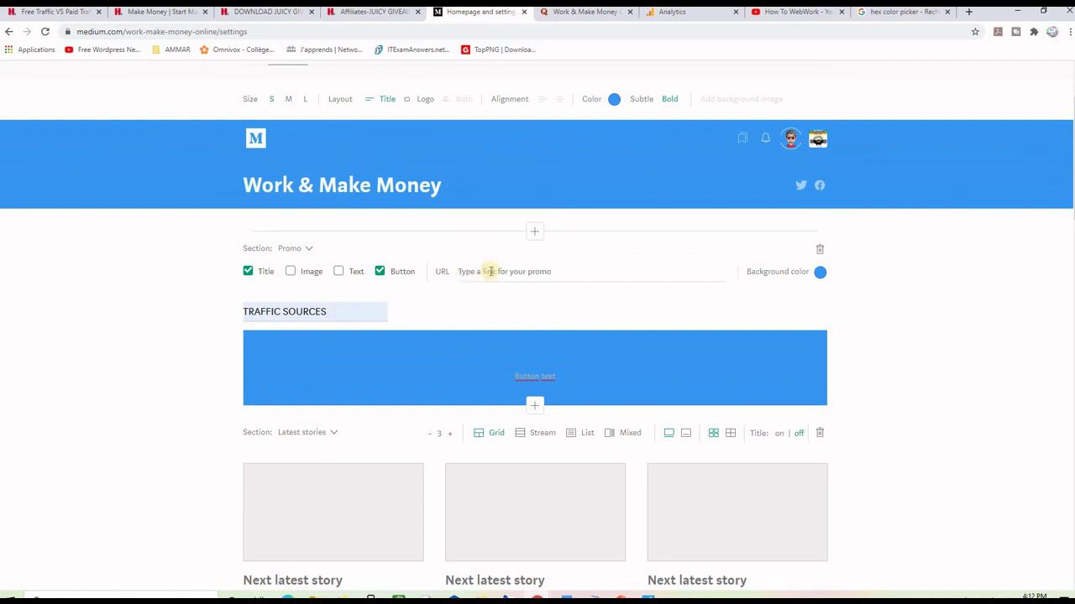
{"action": "type", "text": "http://mywebsite.com"}
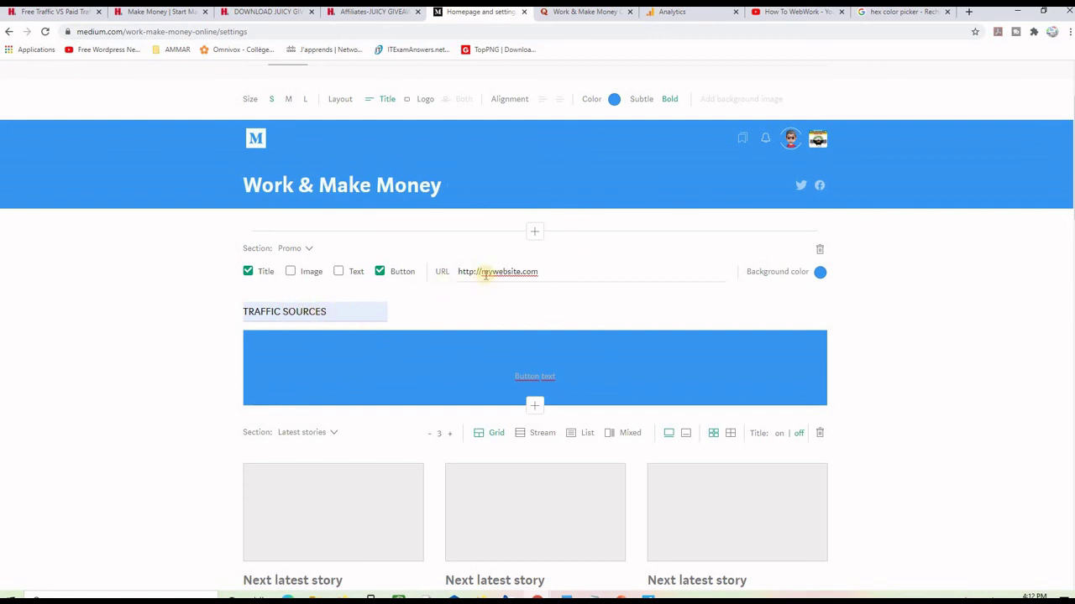
Step: Set the promo button's text to "Click here to visite my website" and save the homepage settings
{"action": "left_click", "coordinate": [523, 376]}
{"action": "type", "text": "click"}
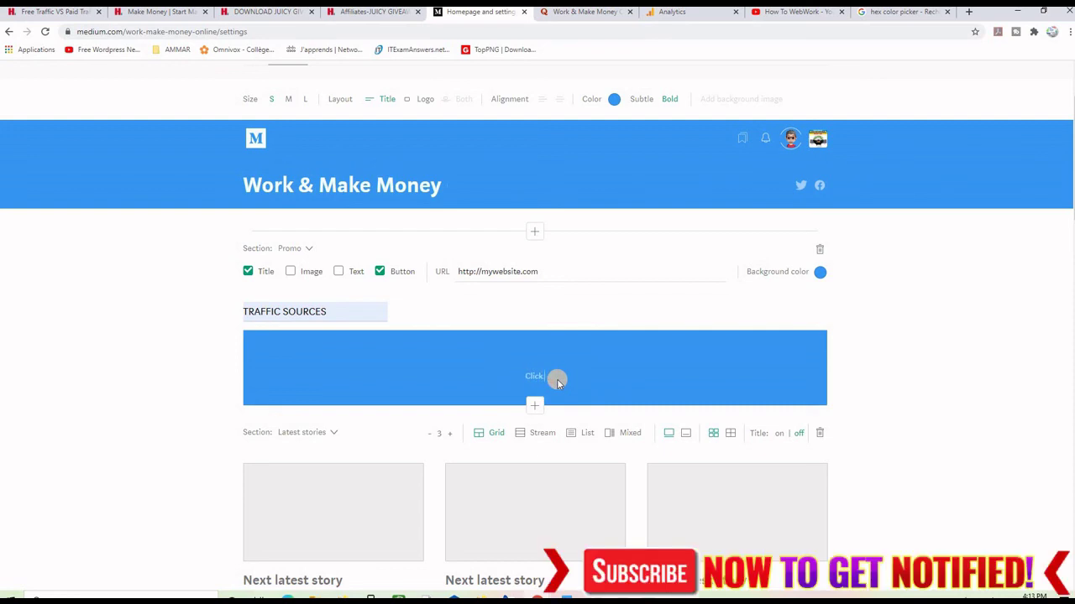
{"action": "type", "text": " here to visit my website"}
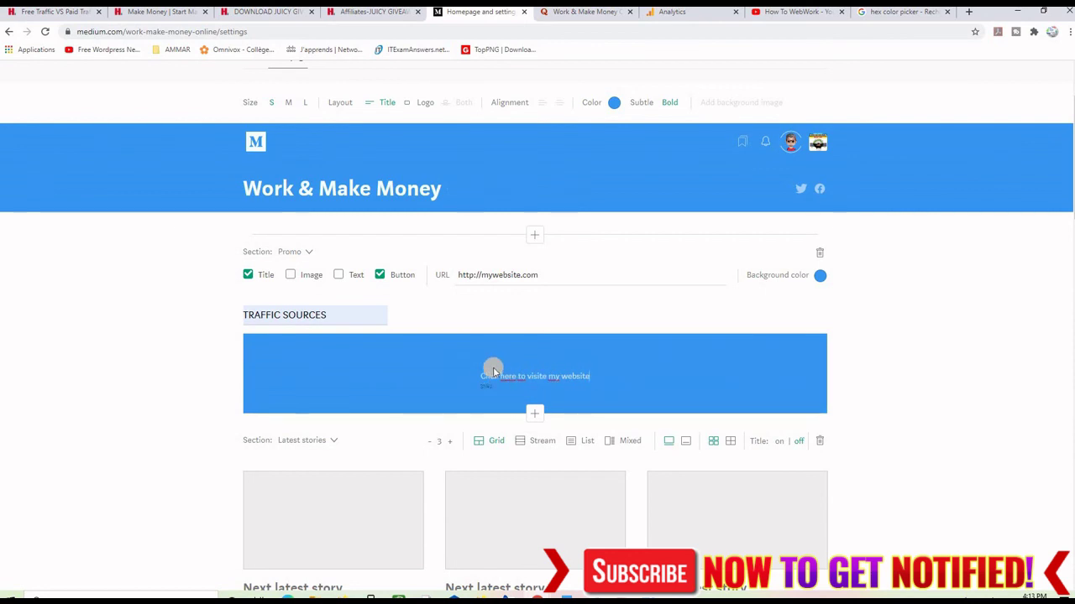
{"action": "scroll", "coordinate": [945, 311], "scroll_direction": "up", "scroll_amount": 2}
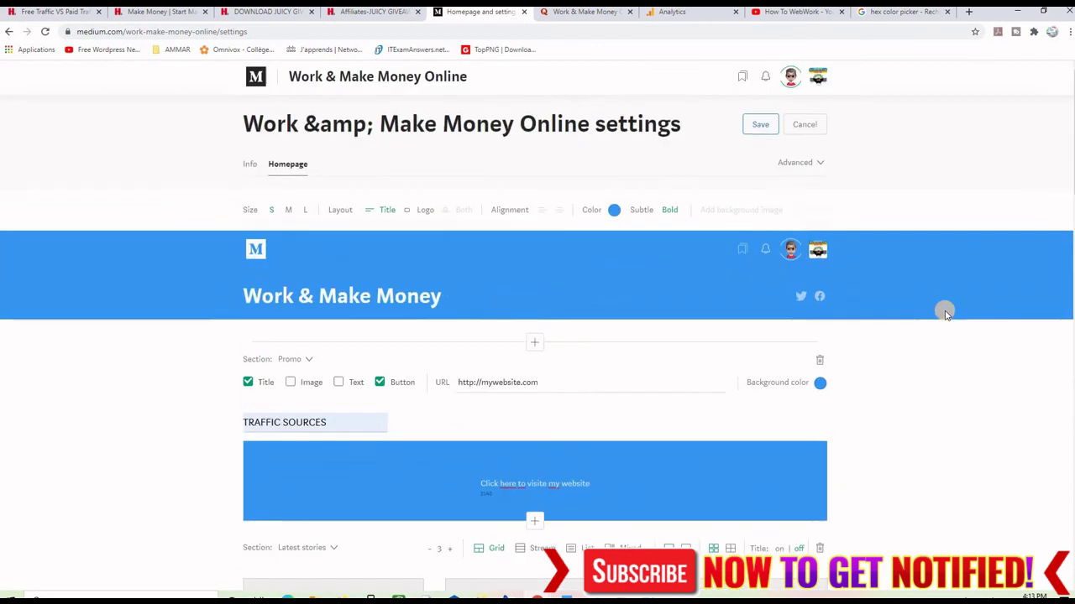
{"action": "left_click", "coordinate": [759, 125]}
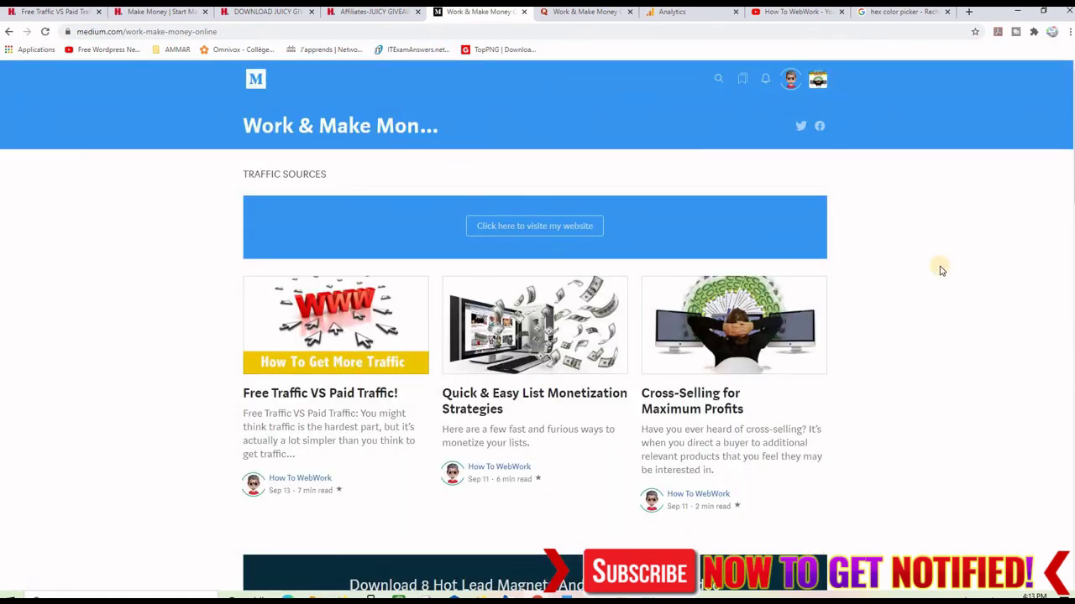
{"action": "left_click", "coordinate": [372, 125]}
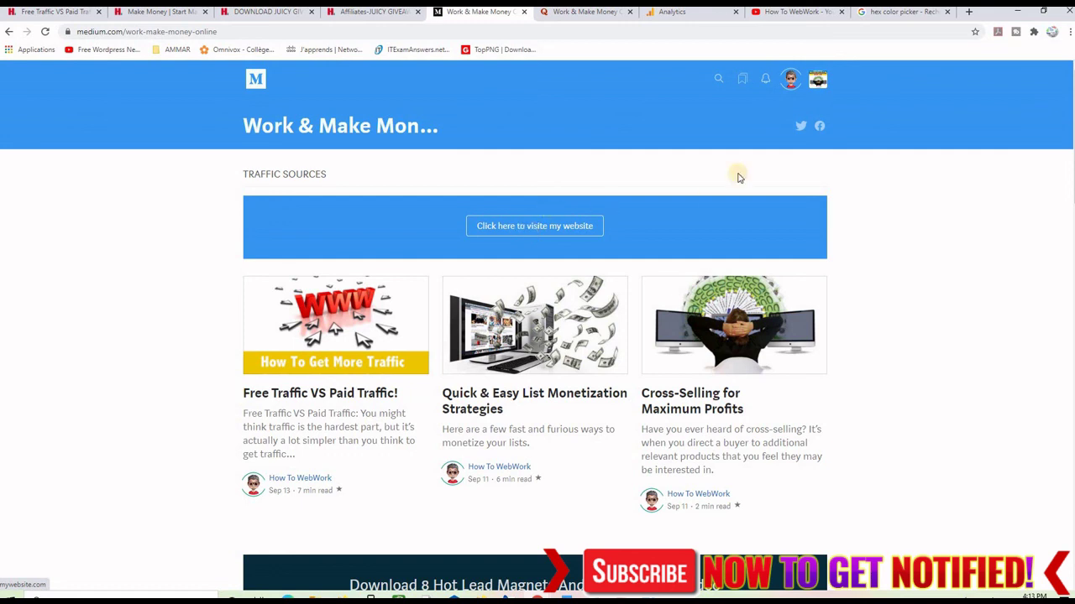
Step: Reopen the publication's homepage settings, delete the TRAFFIC SOURCES promo section below the header, and save
{"action": "left_click", "coordinate": [819, 79]}
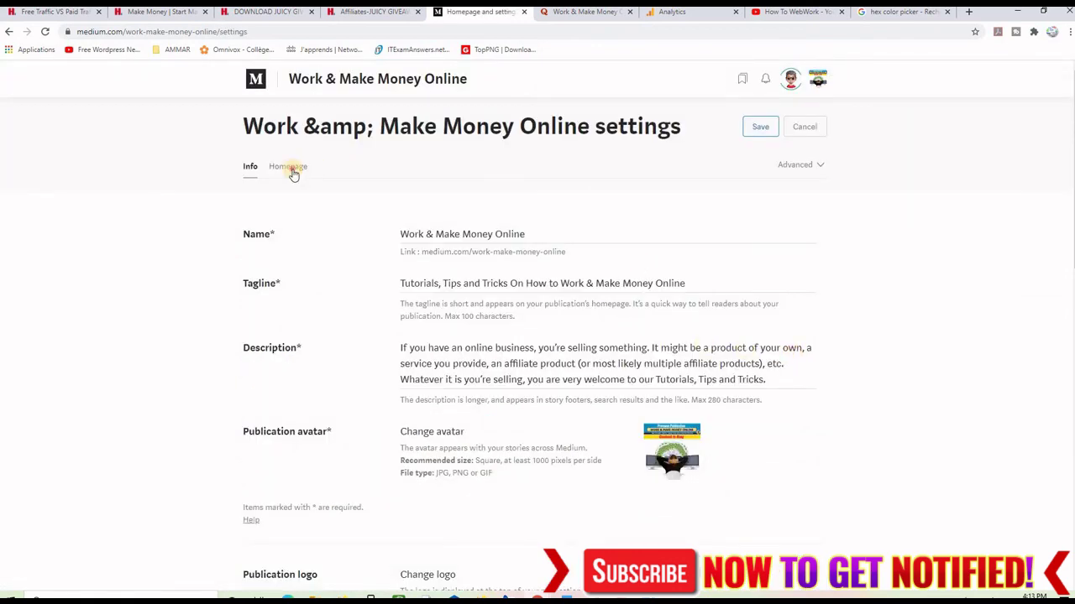
{"action": "left_click", "coordinate": [288, 167]}
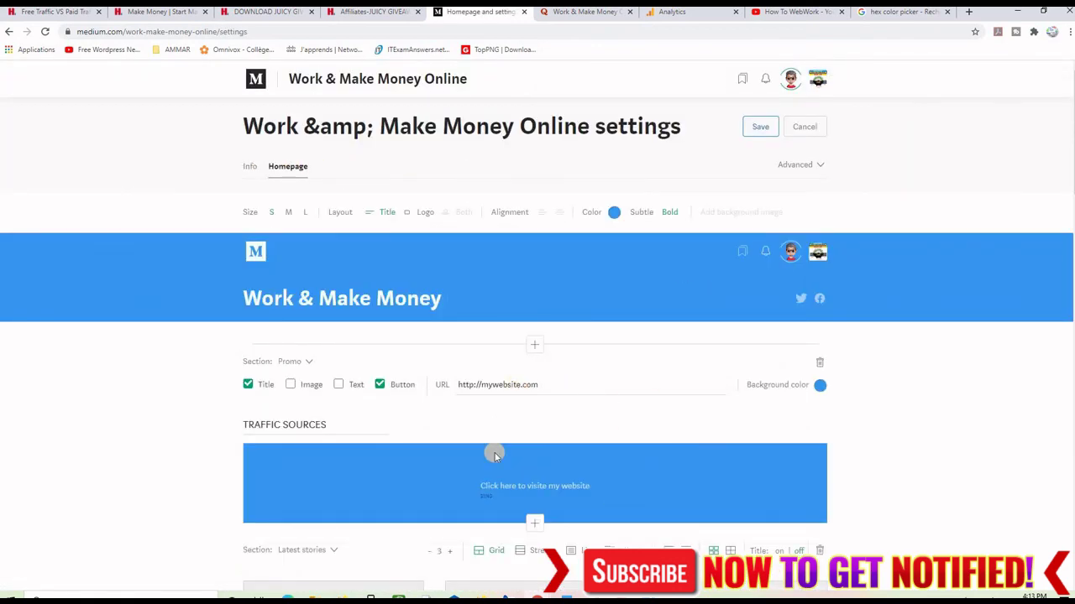
{"action": "left_click", "coordinate": [821, 367]}
{"action": "left_click", "coordinate": [517, 349]}
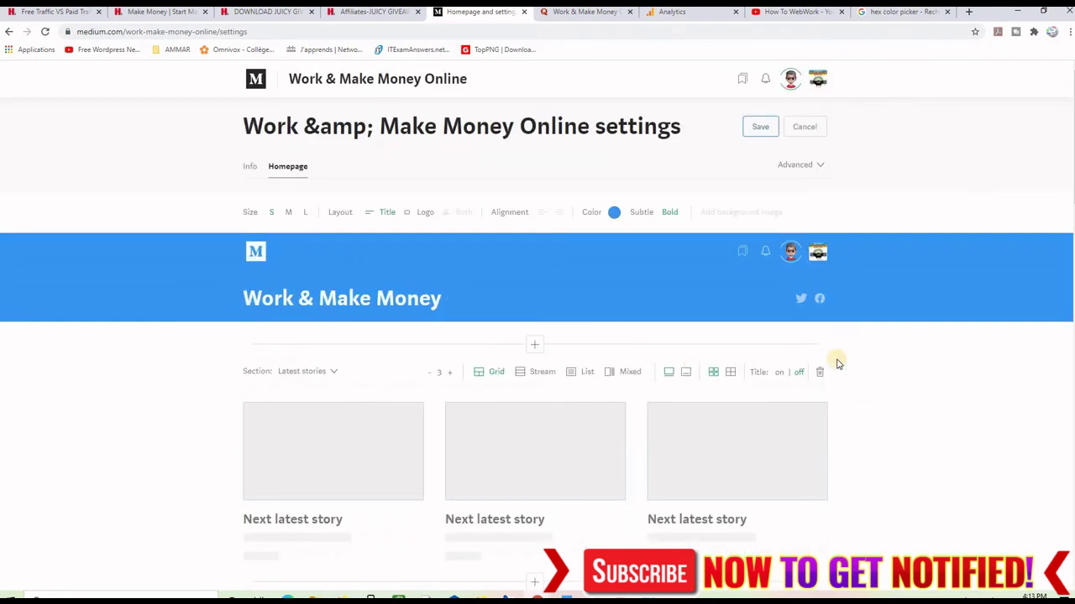
{"action": "left_click", "coordinate": [760, 127]}
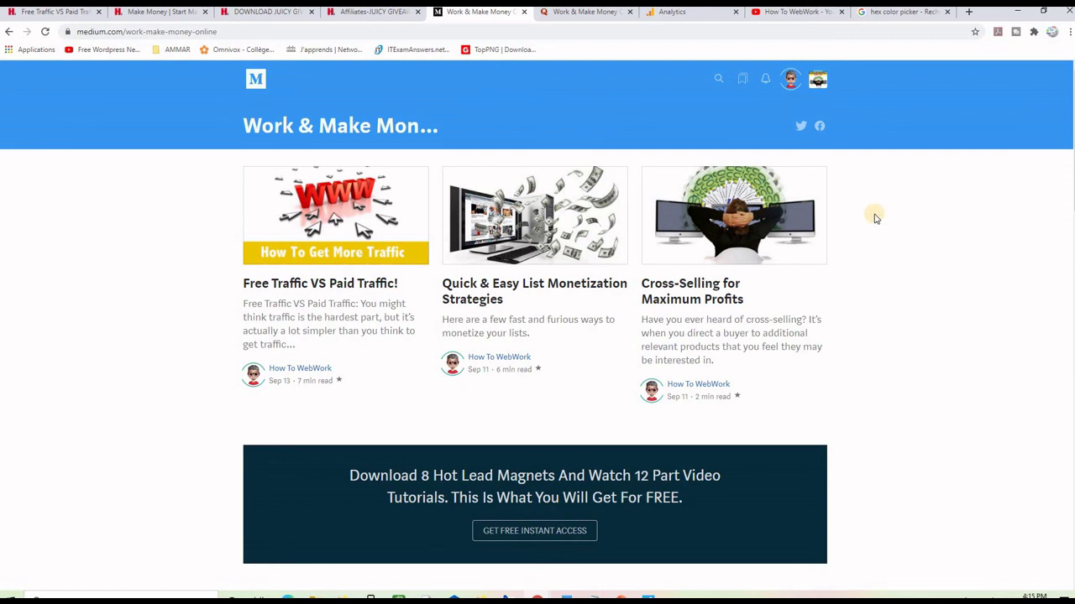
Step: From your own published stories, open "How Do You Avoid The 3 Most Common Affiliate Mistakes?", which belongs to no publication
{"action": "left_click", "coordinate": [789, 79]}
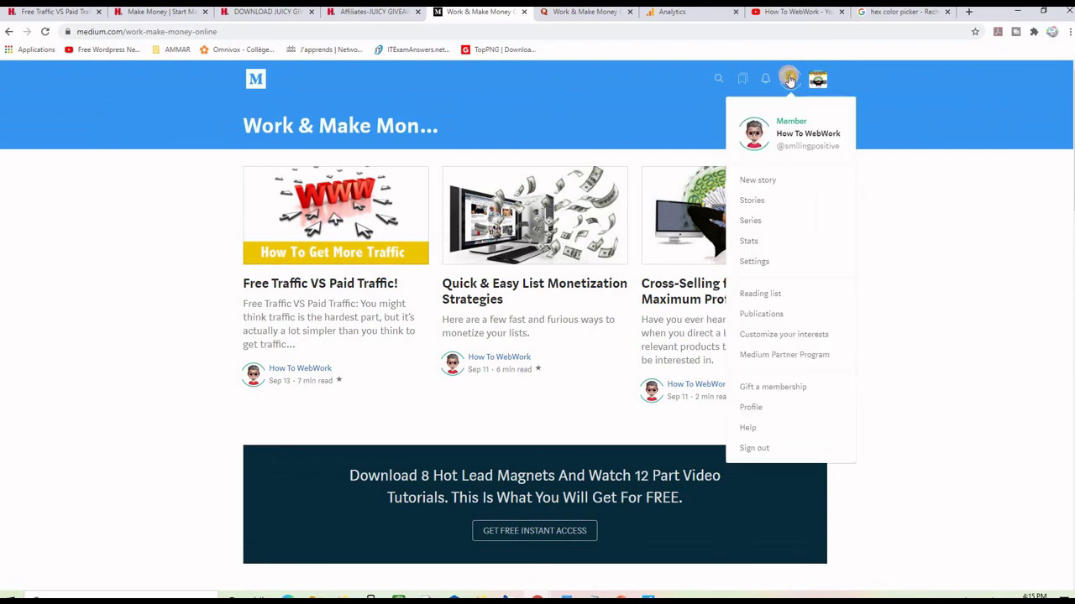
{"action": "left_click", "coordinate": [753, 202]}
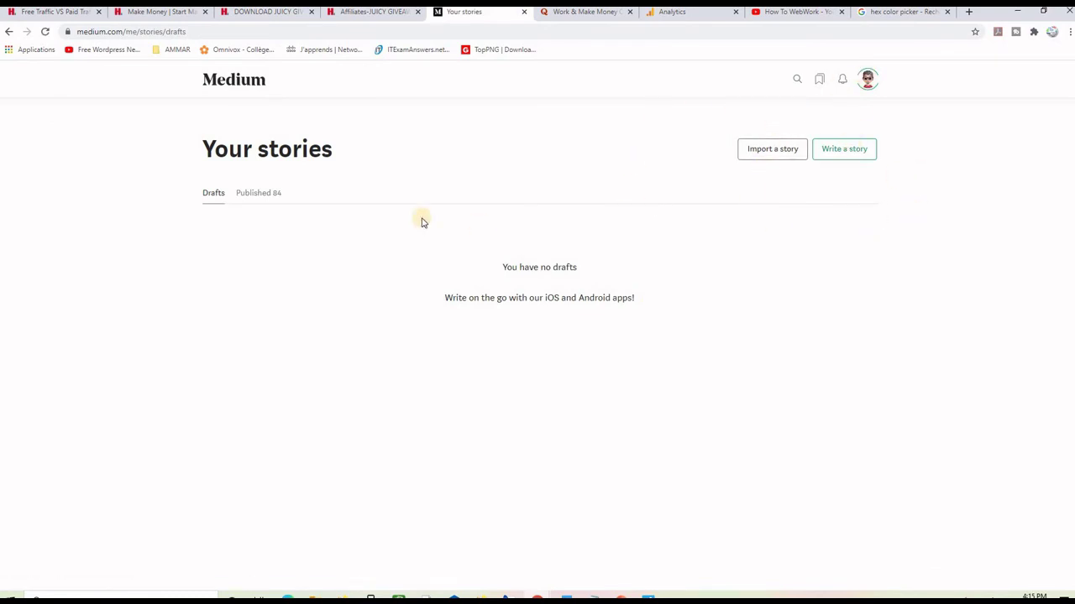
{"action": "left_click", "coordinate": [252, 193]}
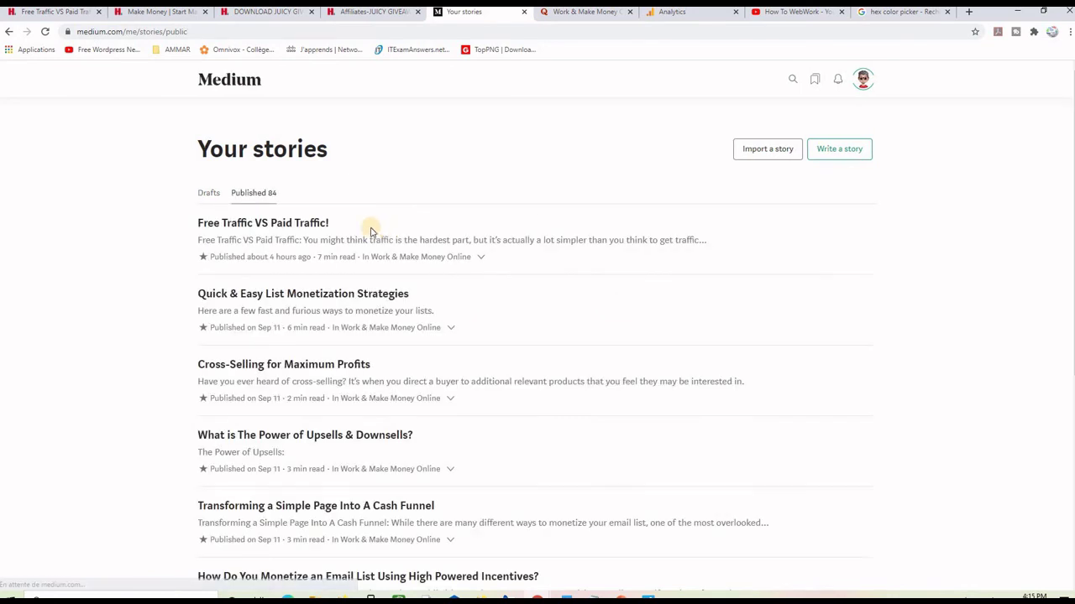
{"action": "scroll", "coordinate": [611, 276], "scroll_direction": "down", "scroll_amount": 5}
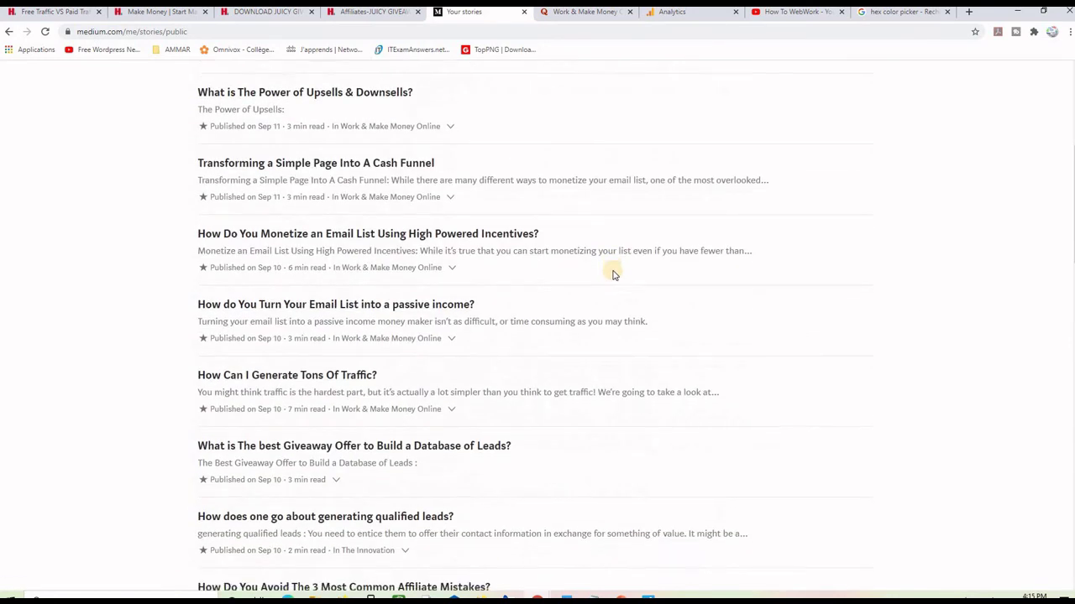
{"action": "scroll", "coordinate": [613, 274], "scroll_direction": "down", "scroll_amount": 2}
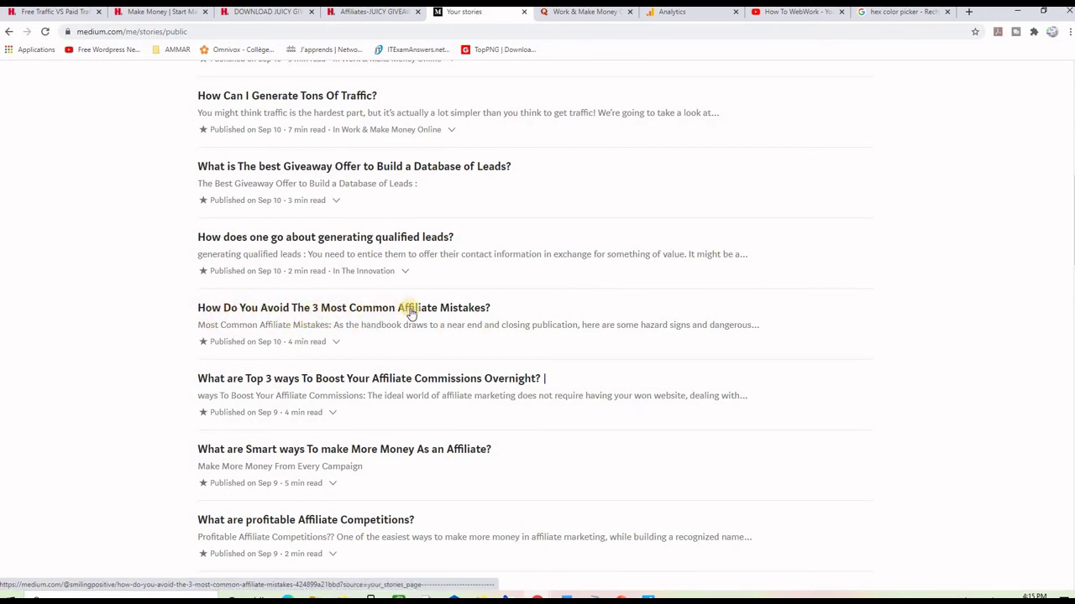
{"action": "left_click", "coordinate": [343, 311]}
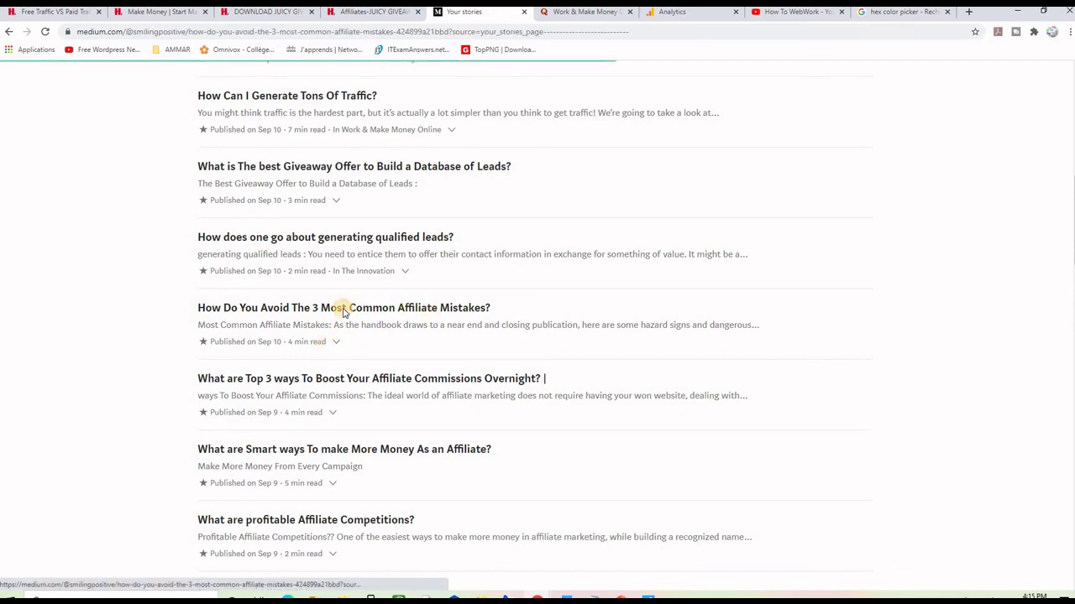
Step: Edit the affiliate mistakes story and submit it to the Work & Make Money Online publication
{"action": "scroll", "coordinate": [534, 252], "scroll_direction": "down", "scroll_amount": 1}
{"action": "scroll", "coordinate": [588, 294], "scroll_direction": "down", "scroll_amount": 4}
{"action": "scroll", "coordinate": [604, 302], "scroll_direction": "up", "scroll_amount": 1}
{"action": "scroll", "coordinate": [605, 303], "scroll_direction": "down", "scroll_amount": 7}
{"action": "scroll", "coordinate": [605, 300], "scroll_direction": "up", "scroll_amount": 3}
{"action": "scroll", "coordinate": [606, 298], "scroll_direction": "up", "scroll_amount": 8}
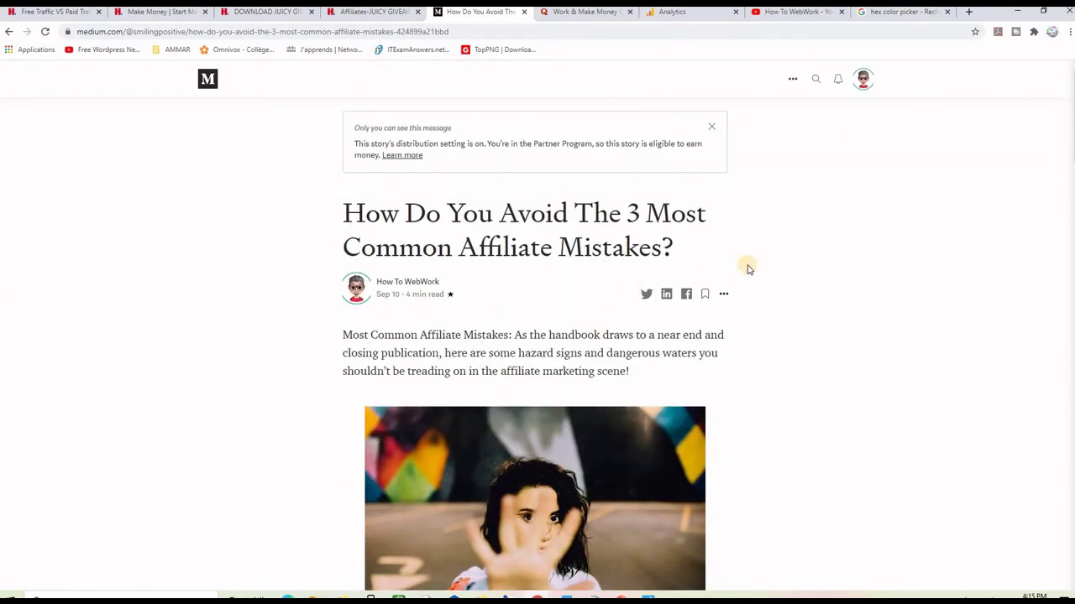
{"action": "left_click", "coordinate": [792, 79]}
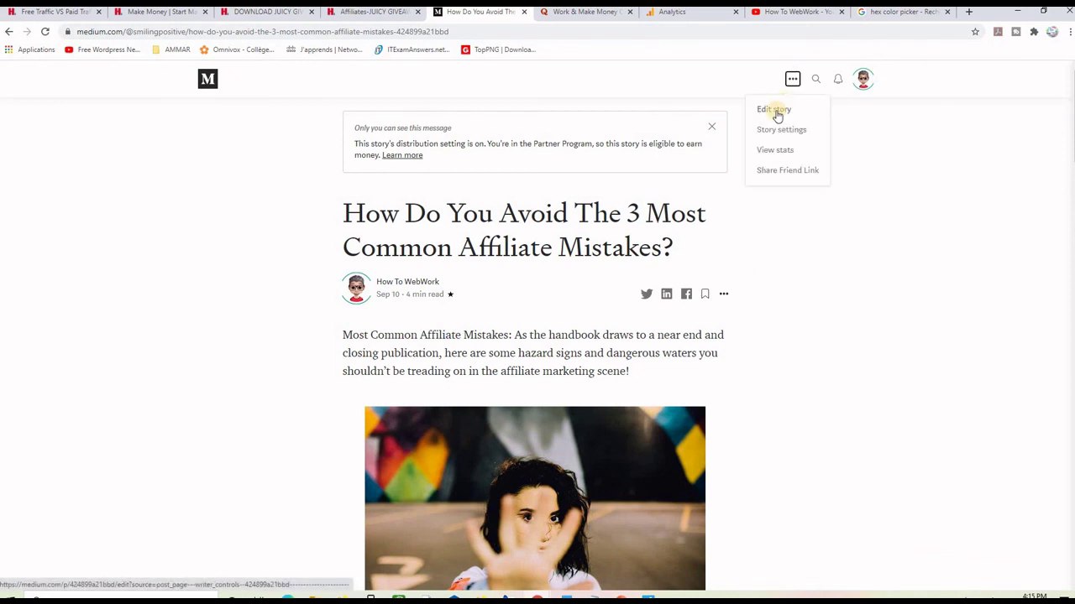
{"action": "left_click", "coordinate": [776, 112]}
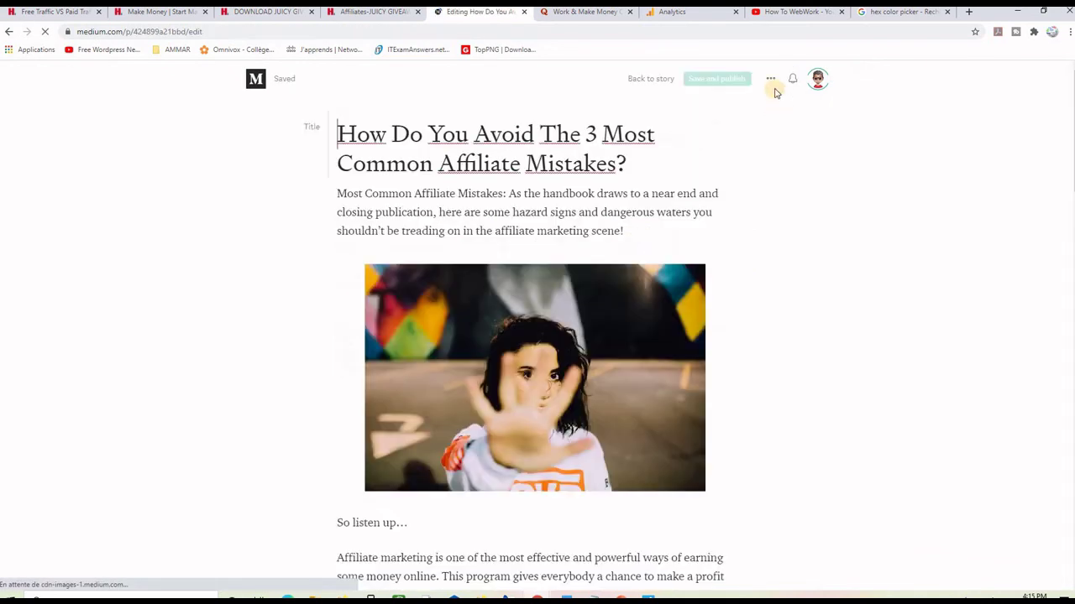
{"action": "left_click", "coordinate": [768, 80]}
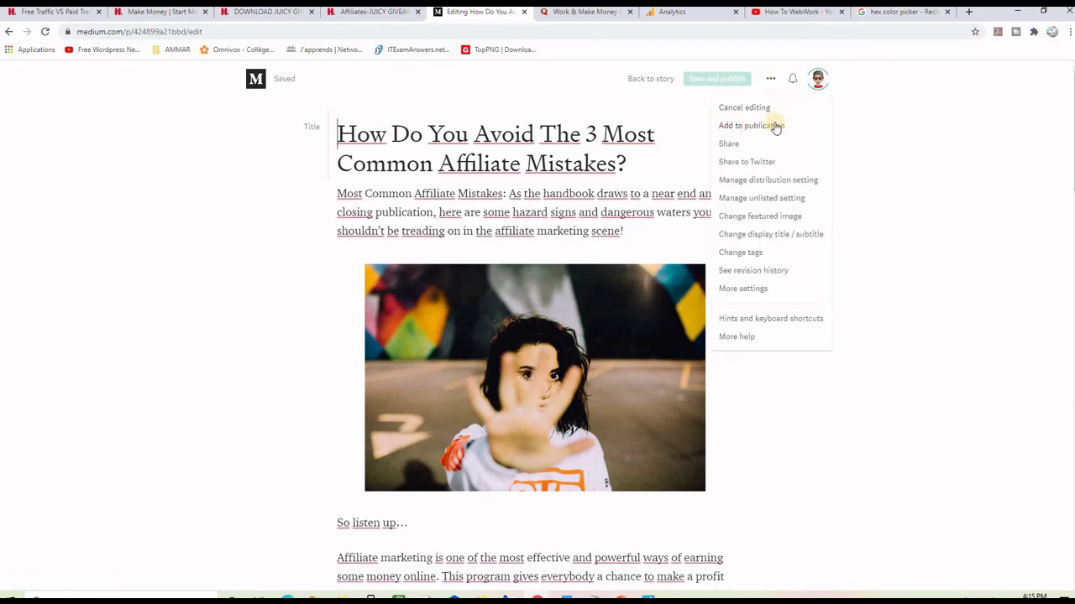
{"action": "left_click", "coordinate": [731, 127]}
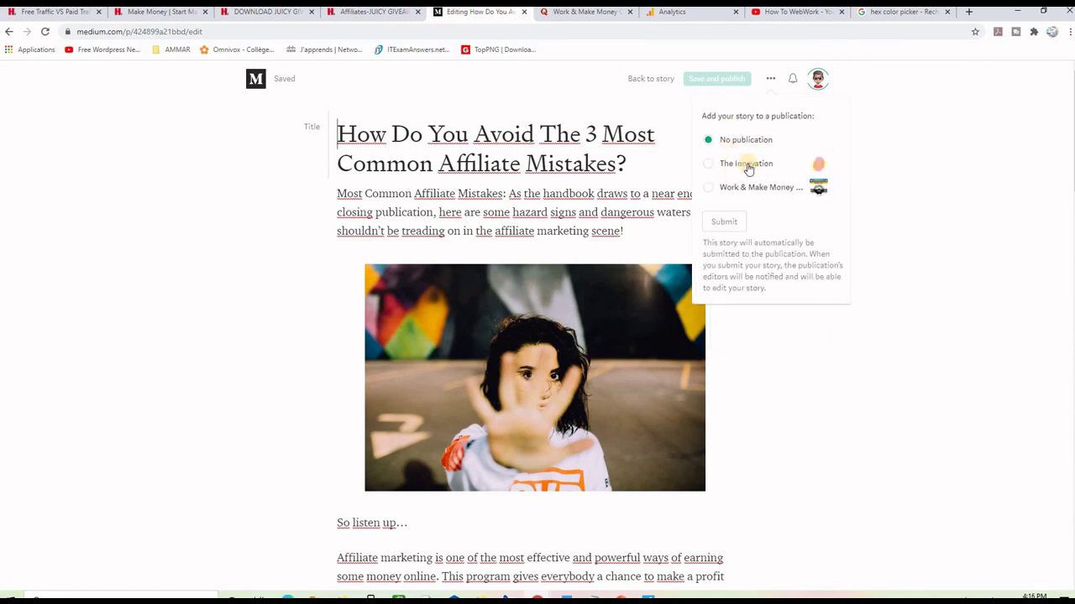
{"action": "left_click", "coordinate": [710, 189]}
{"action": "left_click", "coordinate": [725, 223]}
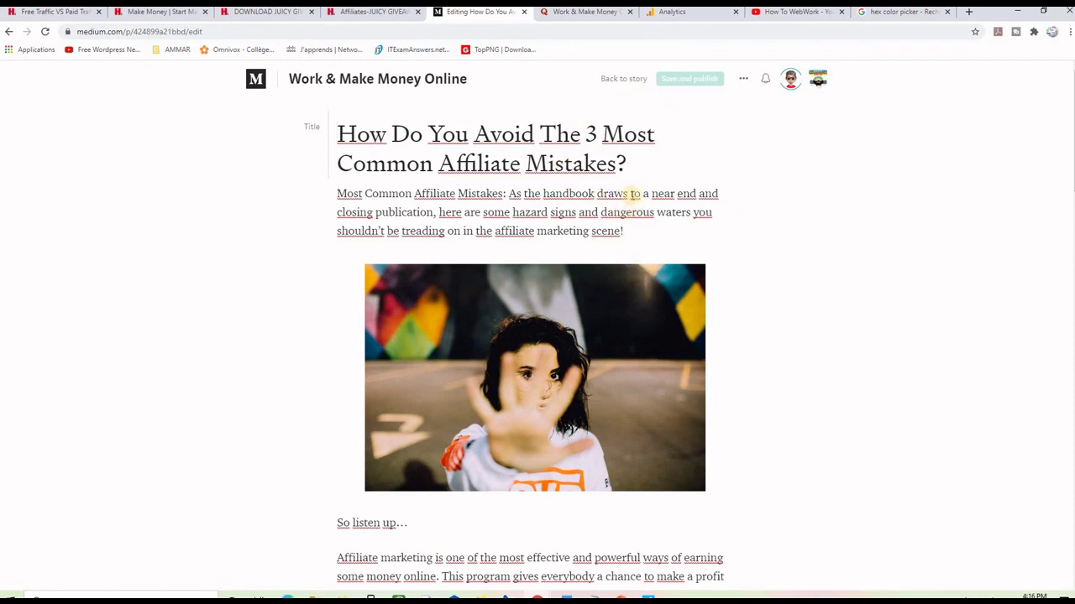
Step: Check the Work & Make Money Online publication's drafts and submissions and its published stories
{"action": "left_click", "coordinate": [817, 84]}
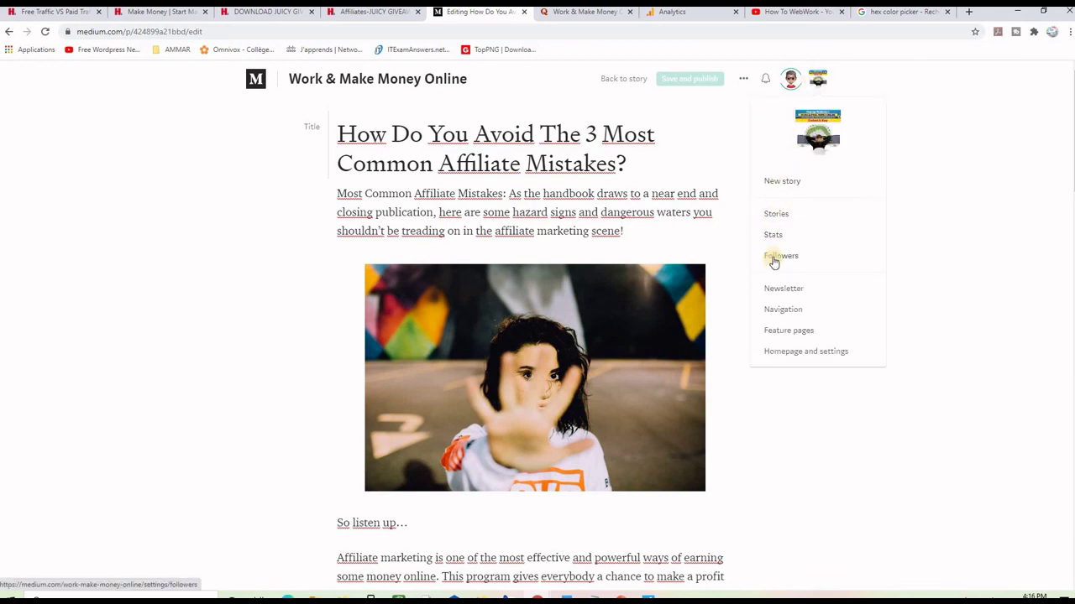
{"action": "left_click", "coordinate": [774, 216]}
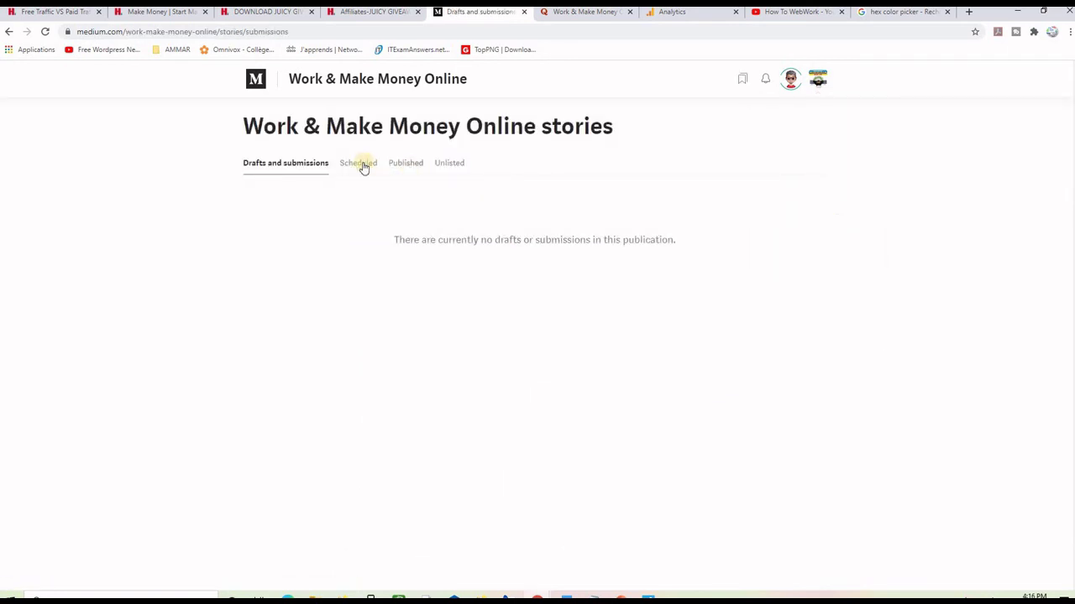
{"action": "left_click", "coordinate": [816, 84]}
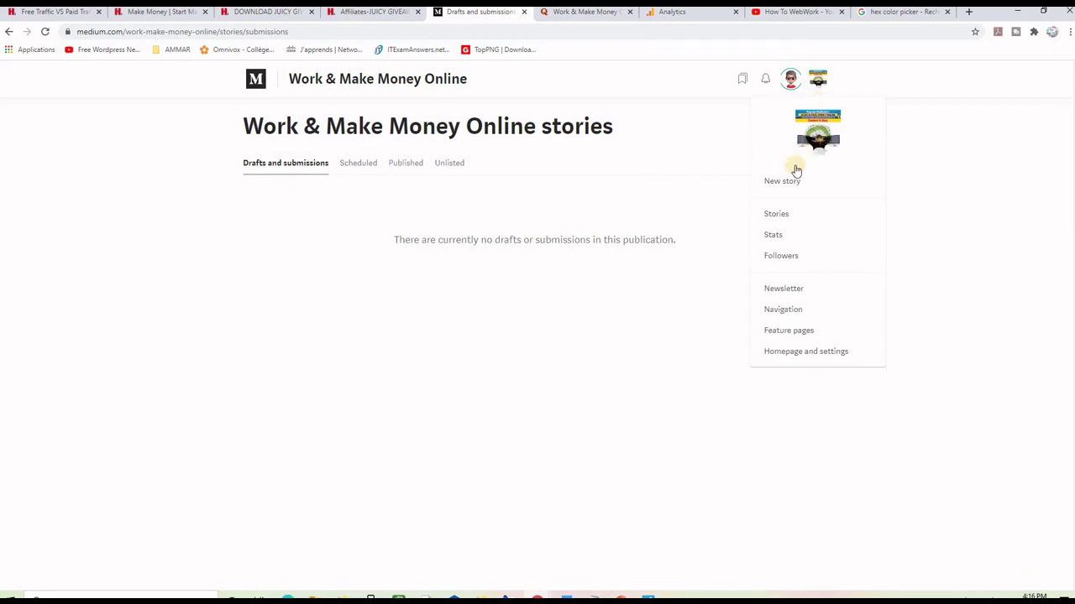
{"action": "left_click", "coordinate": [776, 215]}
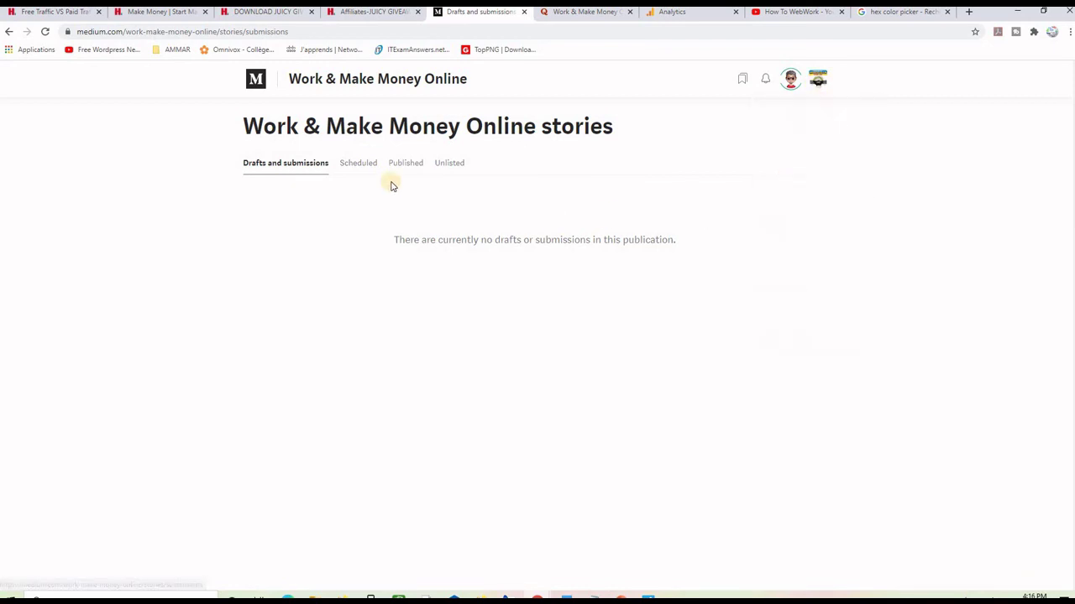
{"action": "left_click", "coordinate": [407, 164]}
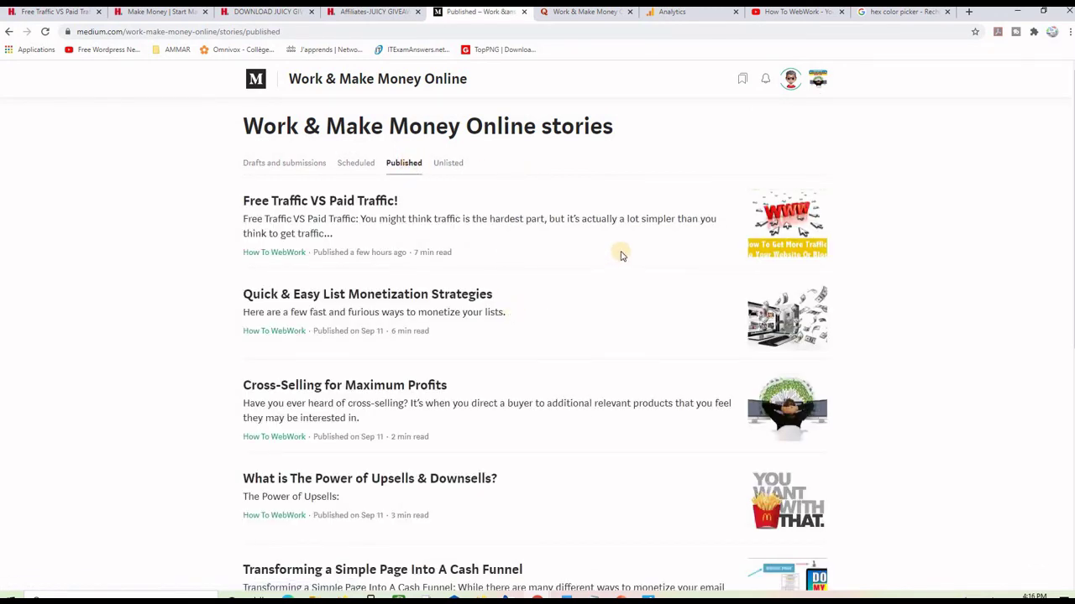
Step: Open the Work & Make Money Online homepage from your publications and look for the added affiliate mistakes story
{"action": "left_click", "coordinate": [817, 87]}
{"action": "left_click", "coordinate": [790, 80]}
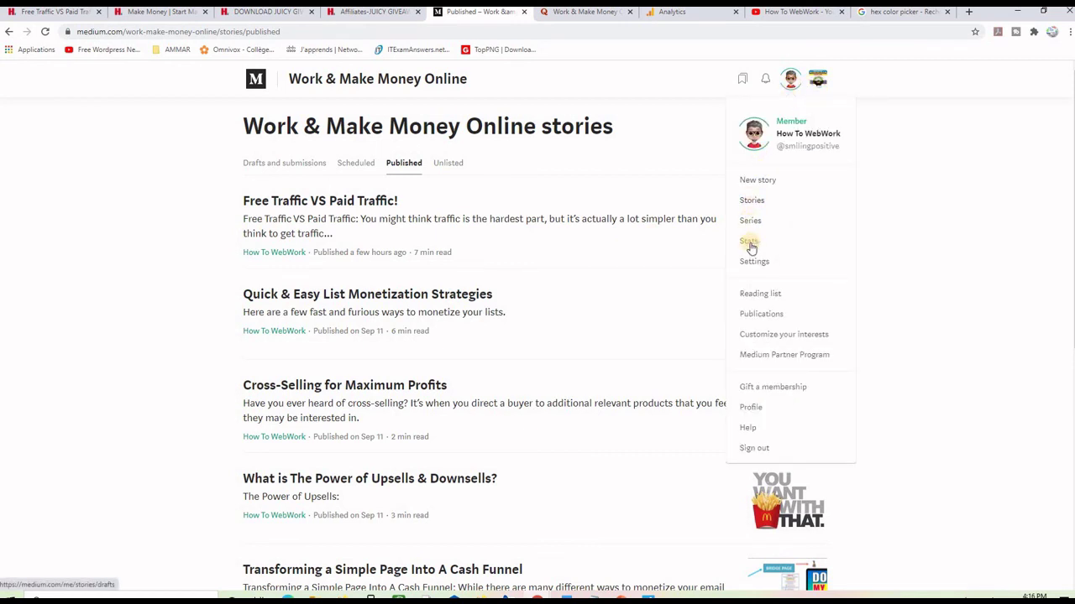
{"action": "left_click", "coordinate": [750, 314]}
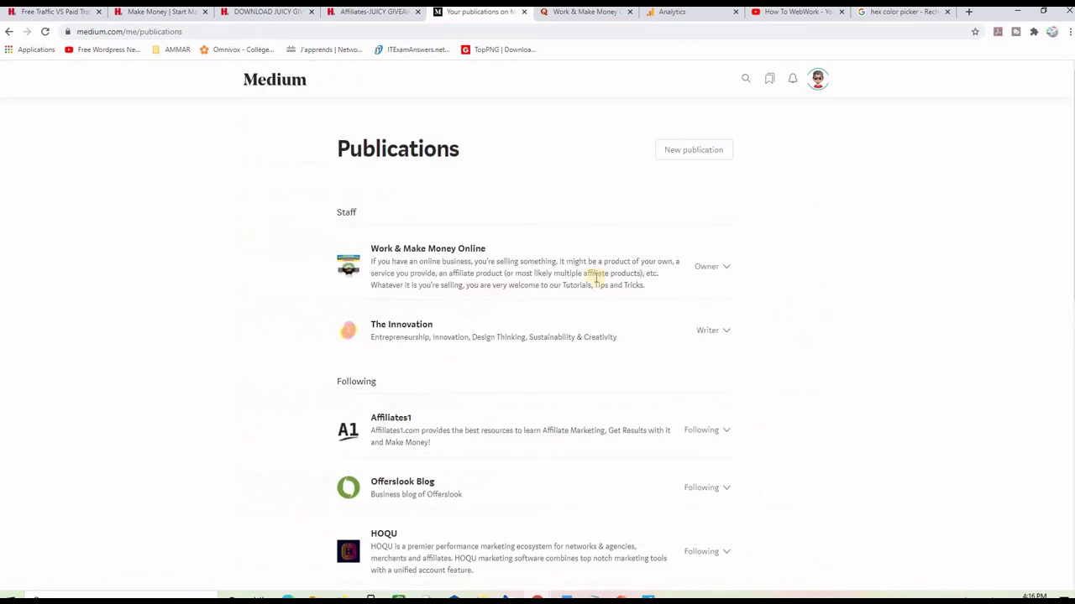
{"action": "left_click", "coordinate": [422, 251]}
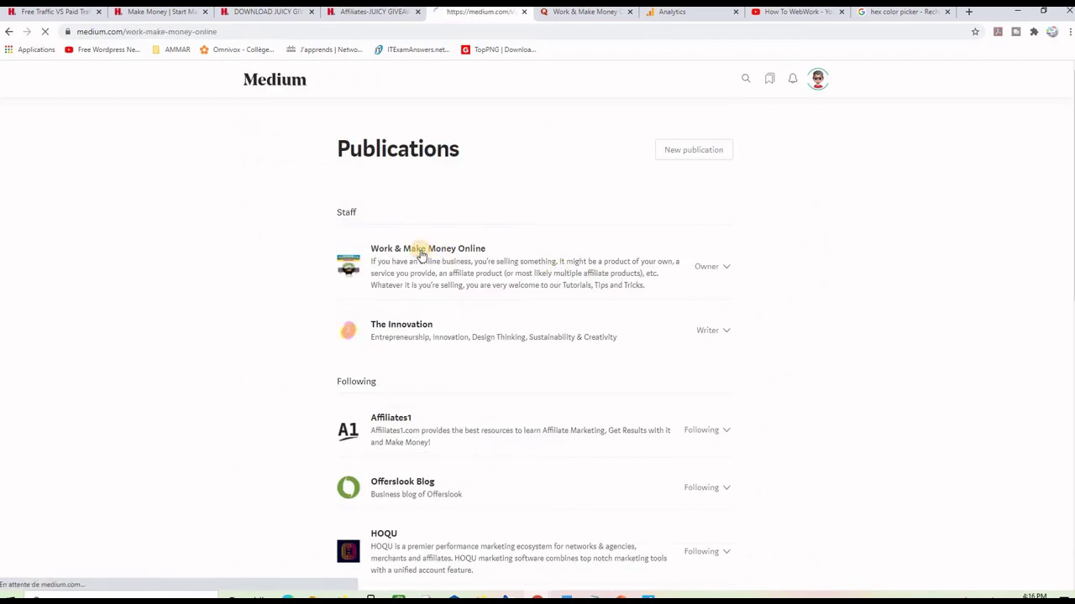
{"action": "scroll", "coordinate": [930, 203], "scroll_direction": "down", "scroll_amount": 1}
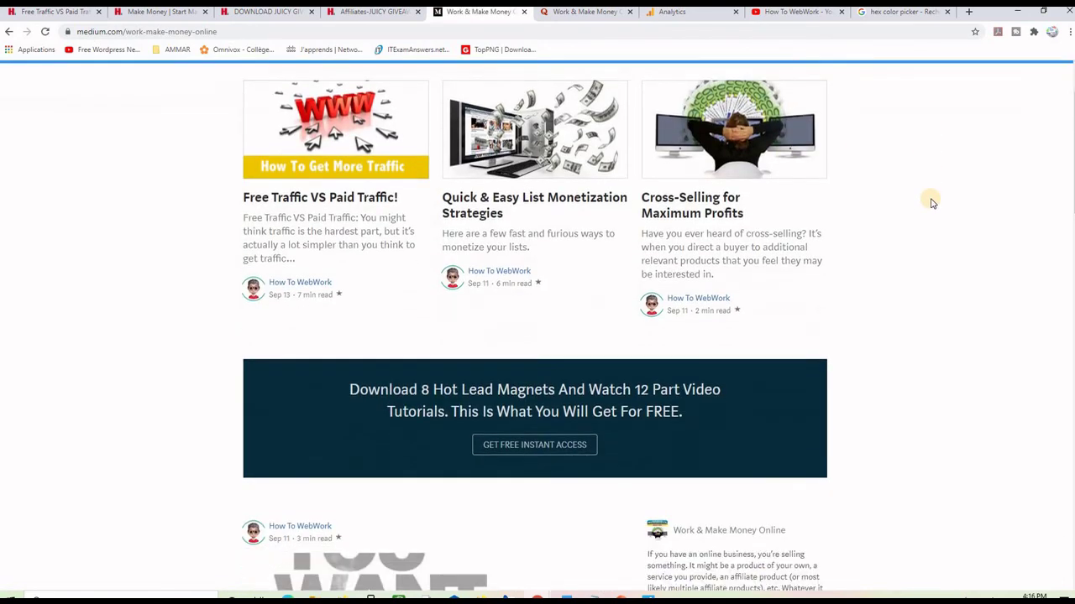
{"action": "scroll", "coordinate": [931, 202], "scroll_direction": "down", "scroll_amount": 9}
{"action": "scroll", "coordinate": [931, 202], "scroll_direction": "down", "scroll_amount": 12}
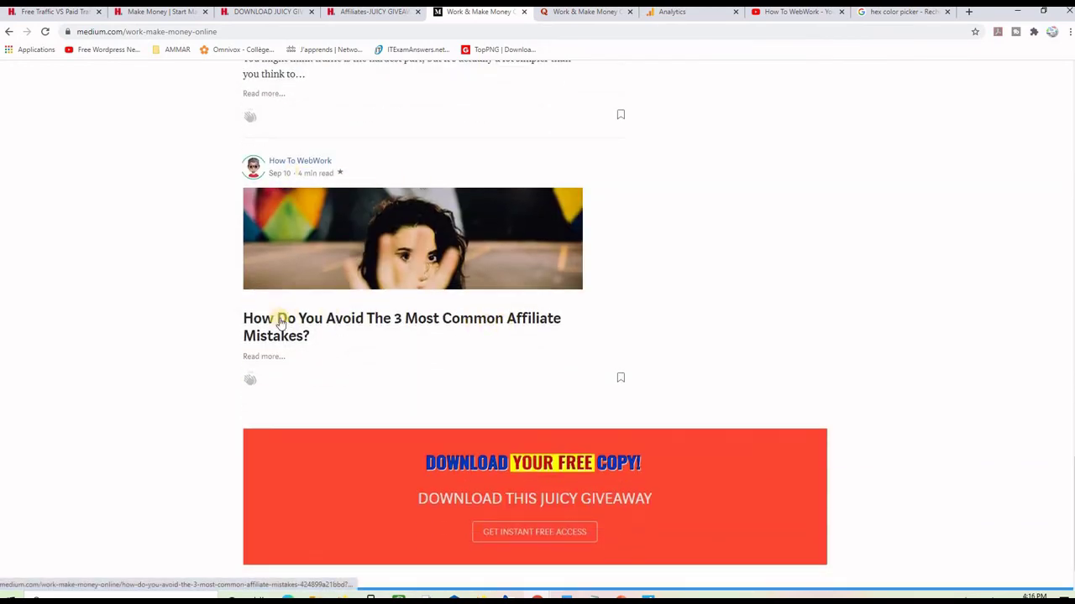
Step: Open the affiliate mistakes story from the publication homepage and review how its page looks inside Work & Make Money Online
{"action": "left_click", "coordinate": [409, 322]}
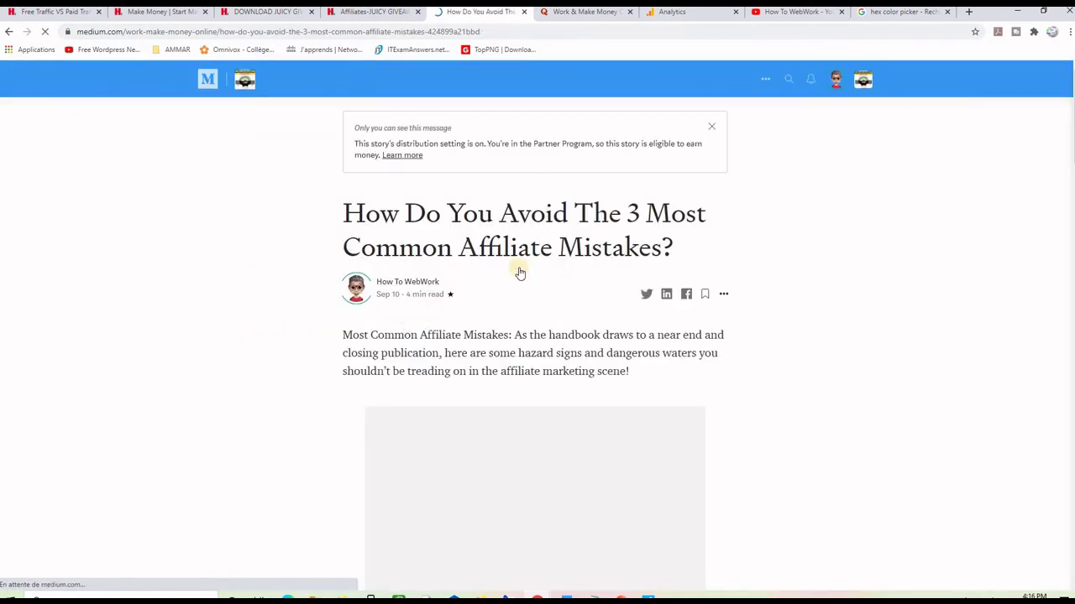
{"action": "scroll", "coordinate": [590, 232], "scroll_direction": "down", "scroll_amount": 3}
{"action": "scroll", "coordinate": [592, 229], "scroll_direction": "down", "scroll_amount": 8}
{"action": "scroll", "coordinate": [592, 231], "scroll_direction": "up", "scroll_amount": 12}
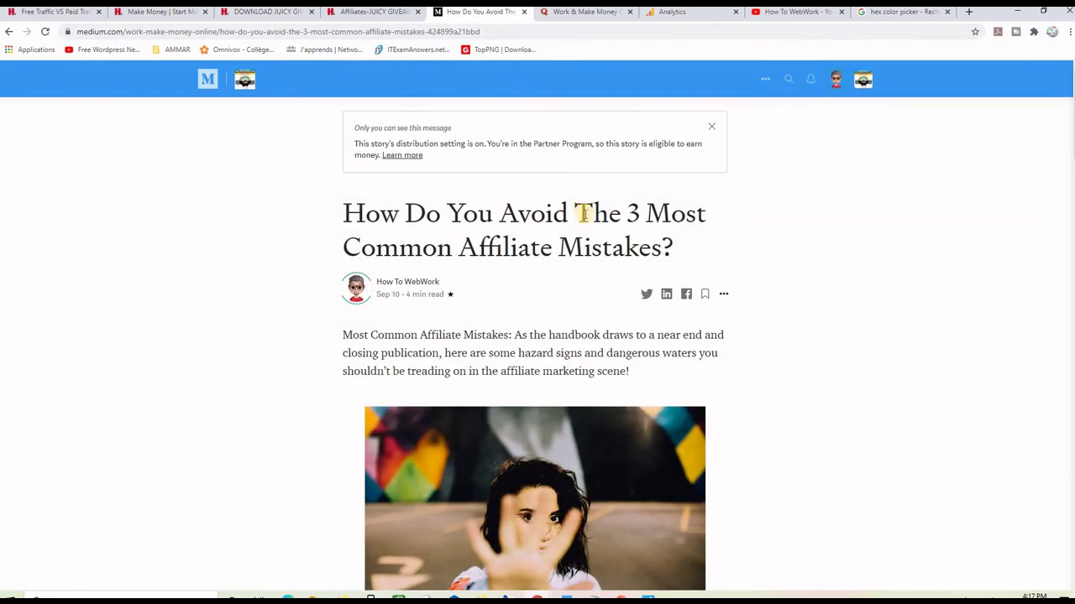
{"action": "scroll", "coordinate": [588, 225], "scroll_direction": "down", "scroll_amount": 3}
{"action": "scroll", "coordinate": [736, 221], "scroll_direction": "up", "scroll_amount": 3}
{"action": "scroll", "coordinate": [577, 260], "scroll_direction": "down", "scroll_amount": 9}
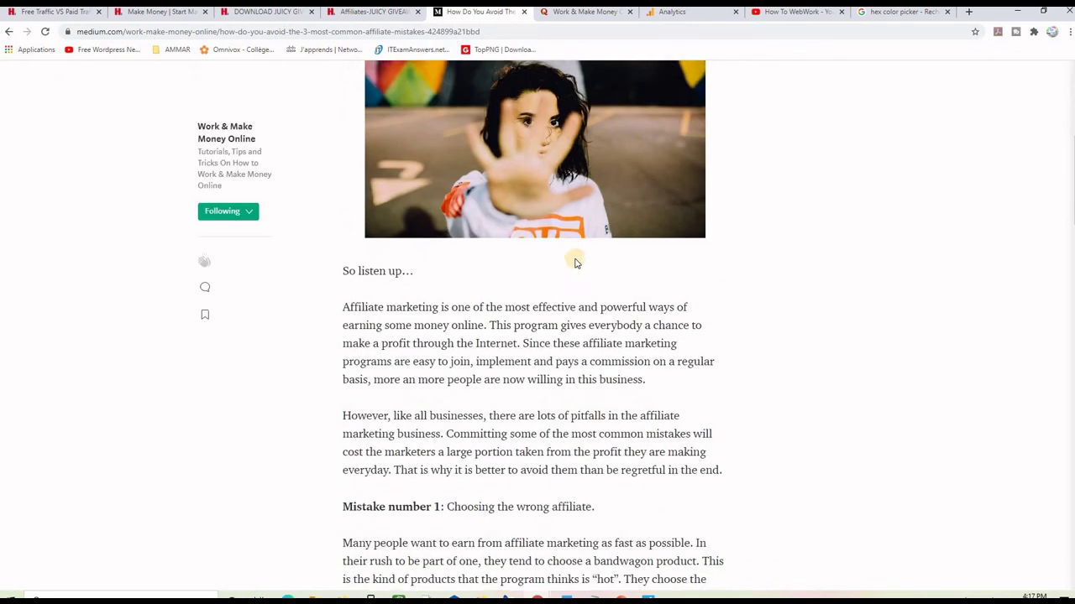
{"action": "scroll", "coordinate": [576, 261], "scroll_direction": "up", "scroll_amount": 8}
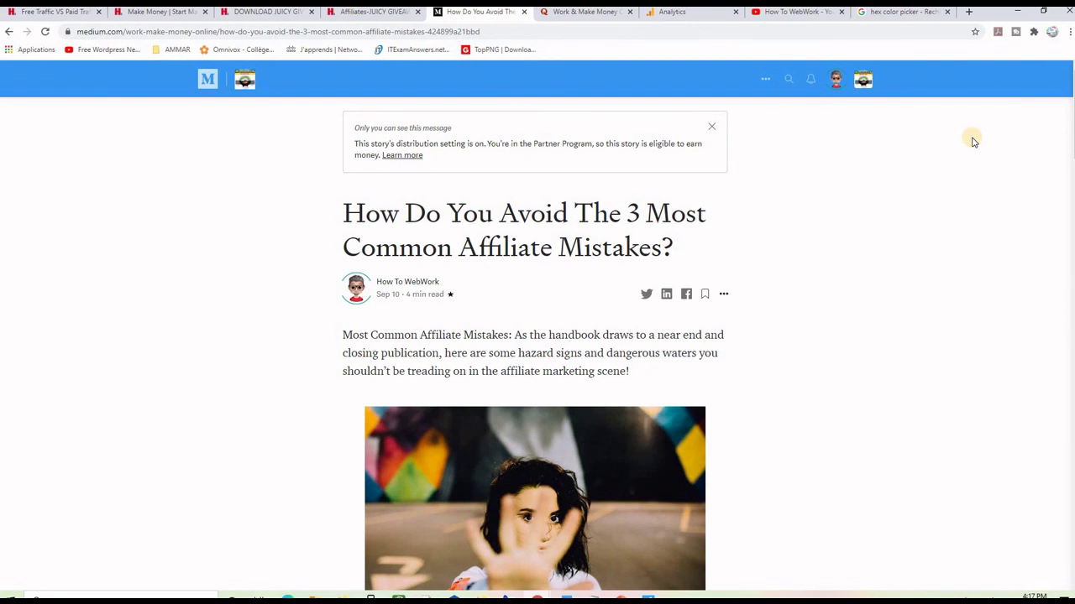
Step: Start a new story draft in the Work & Make Money Online publication and view the content insertion options for its body
{"action": "left_click", "coordinate": [865, 83]}
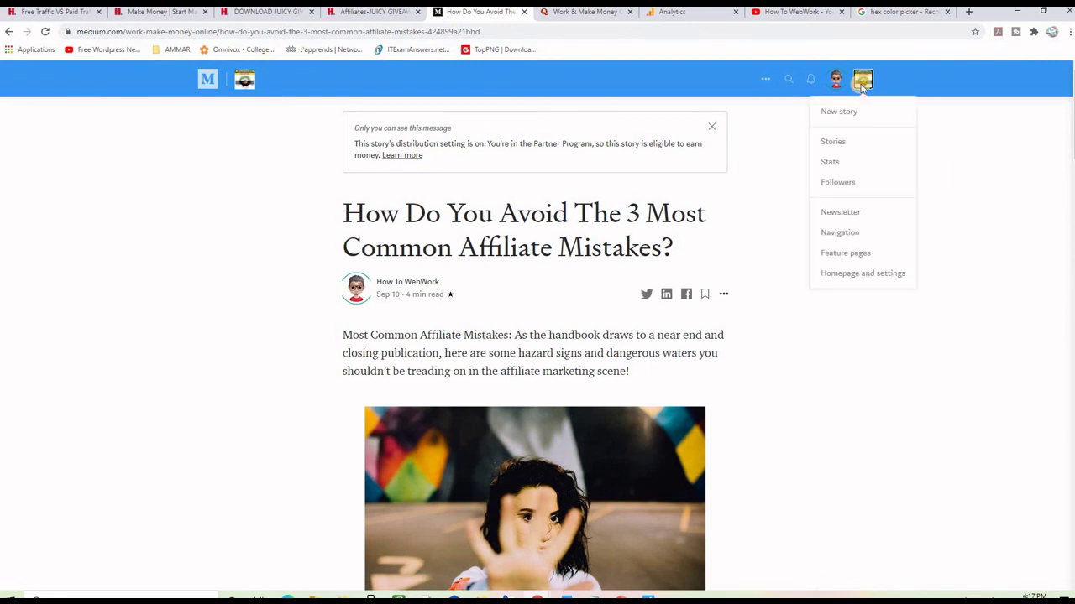
{"action": "left_click", "coordinate": [840, 113]}
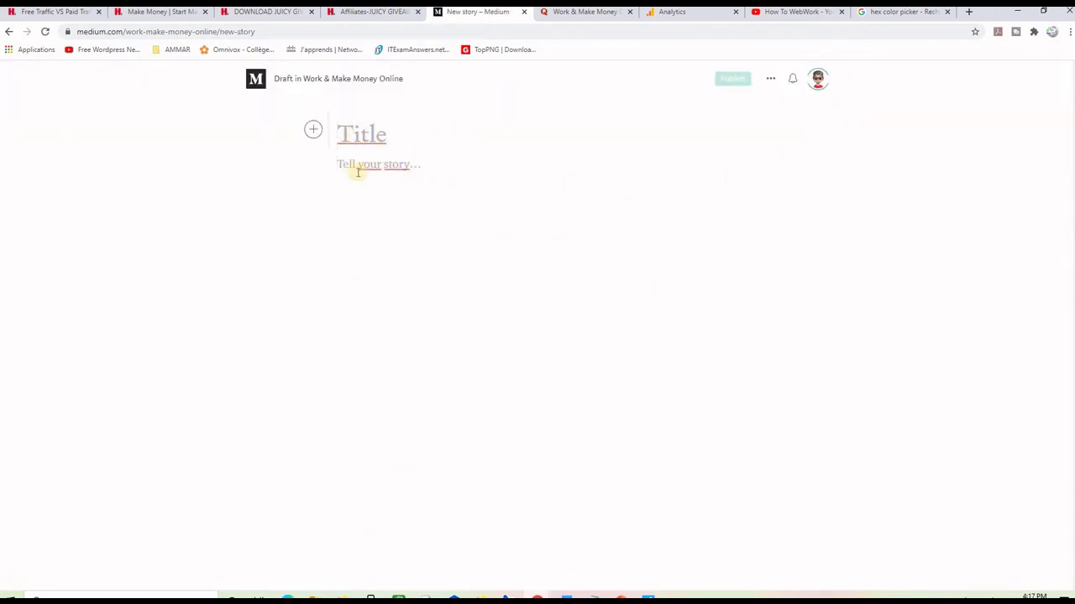
{"action": "left_click", "coordinate": [343, 166]}
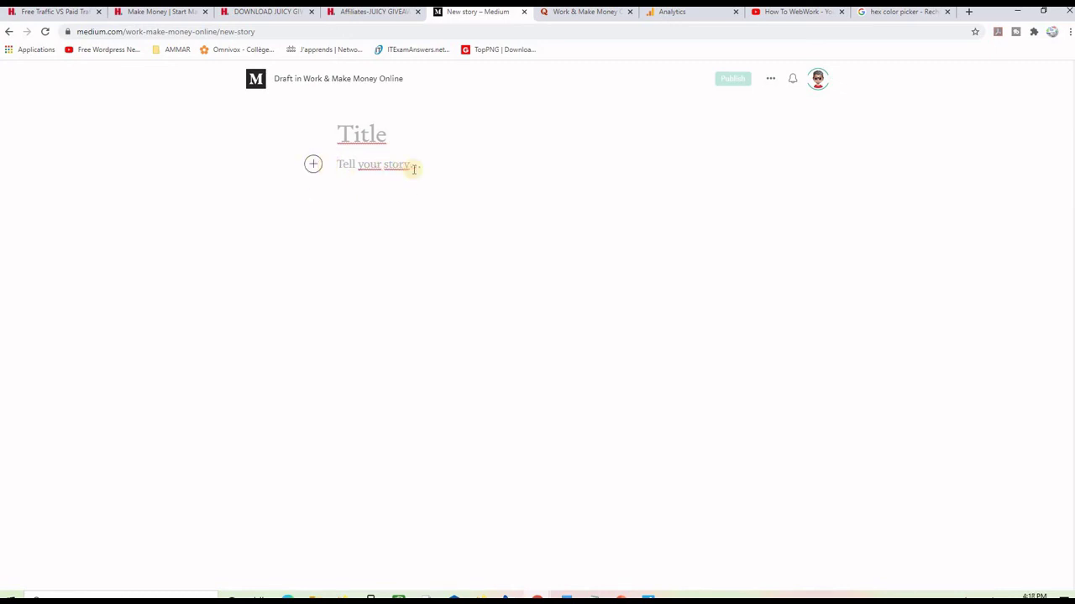
{"action": "left_click", "coordinate": [313, 166]}
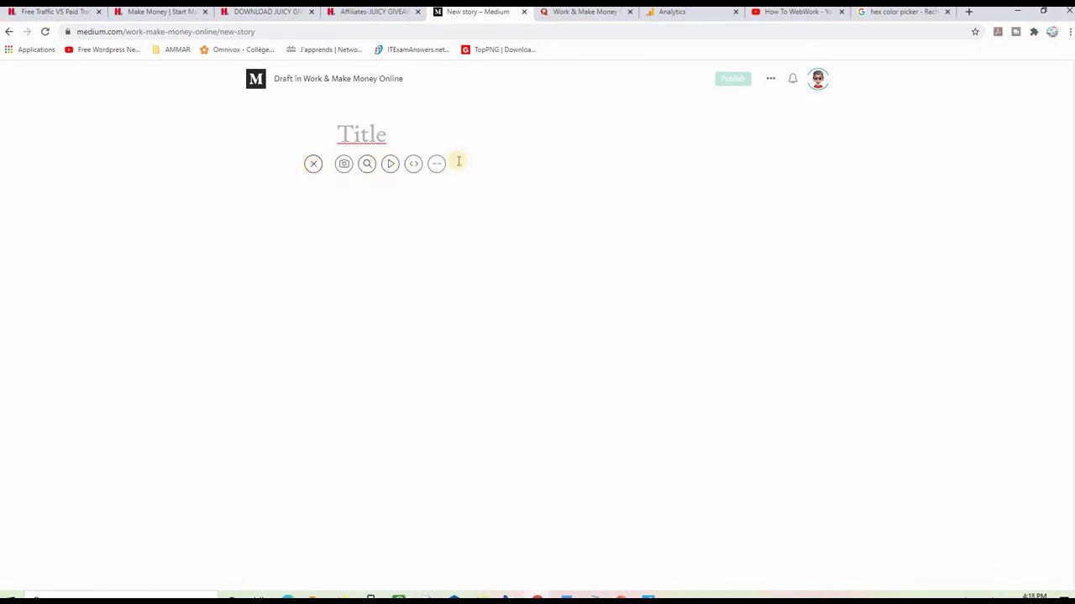
{"action": "left_click", "coordinate": [310, 166]}
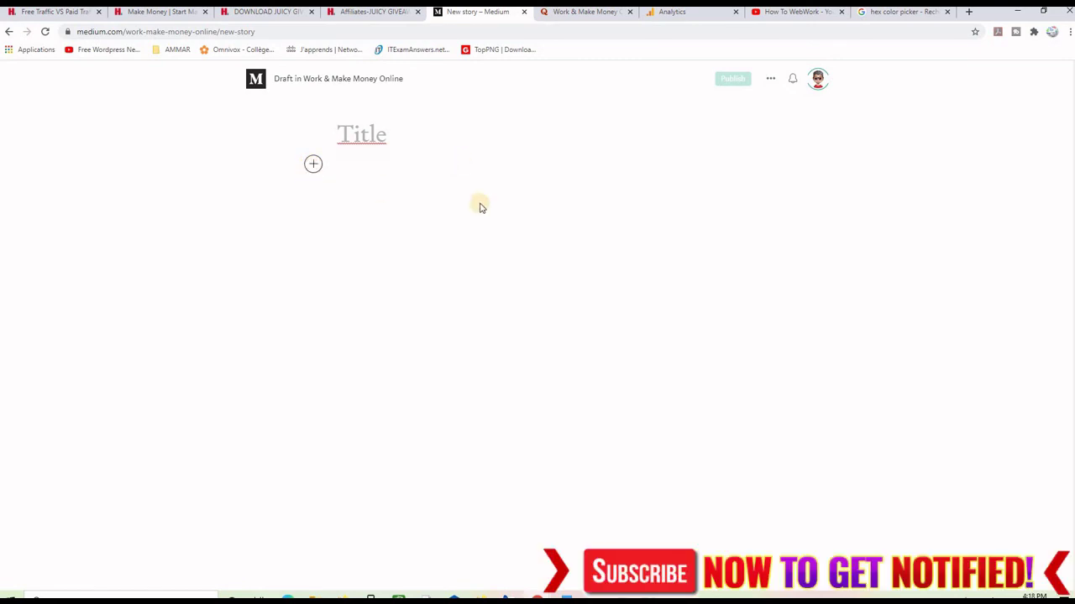